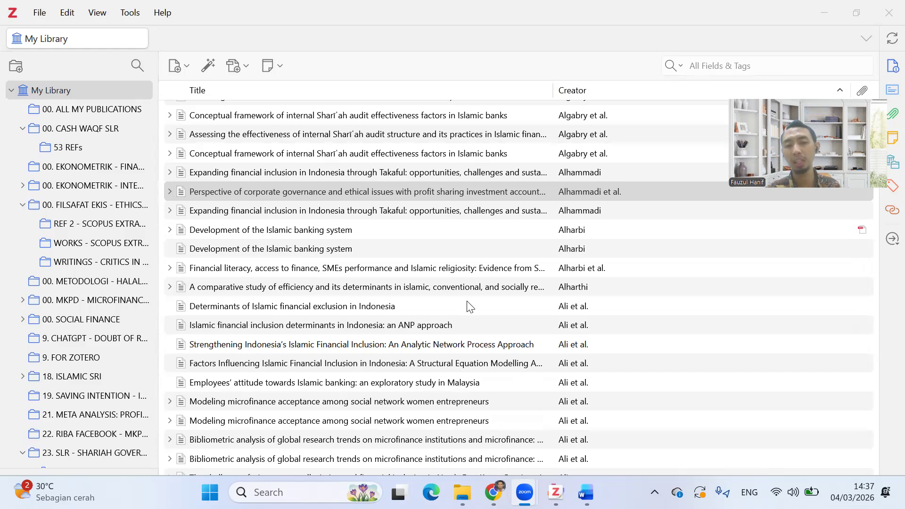
Switch to the blank Word document, write the title "Islamic Banking" and enlarge its font by two sizes
{"action": "left_click", "coordinate": [586, 492]}
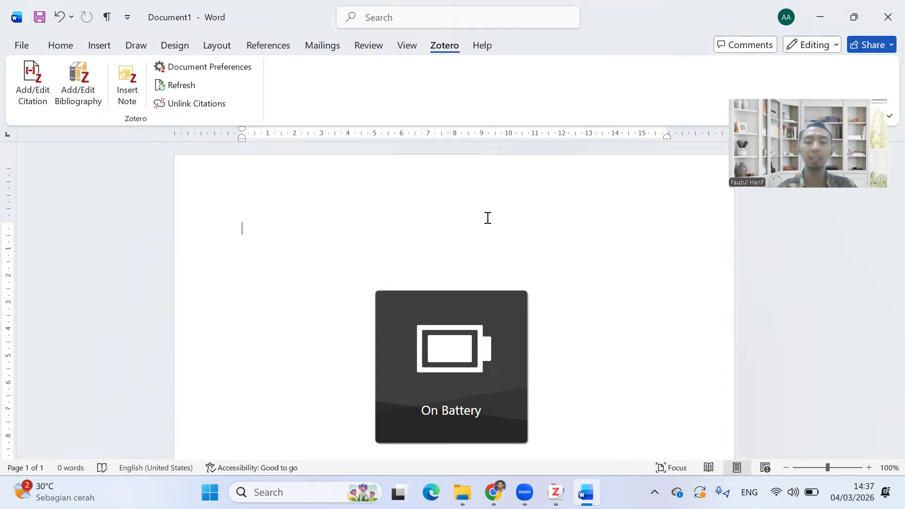
{"action": "type", "text": "Islamic "}
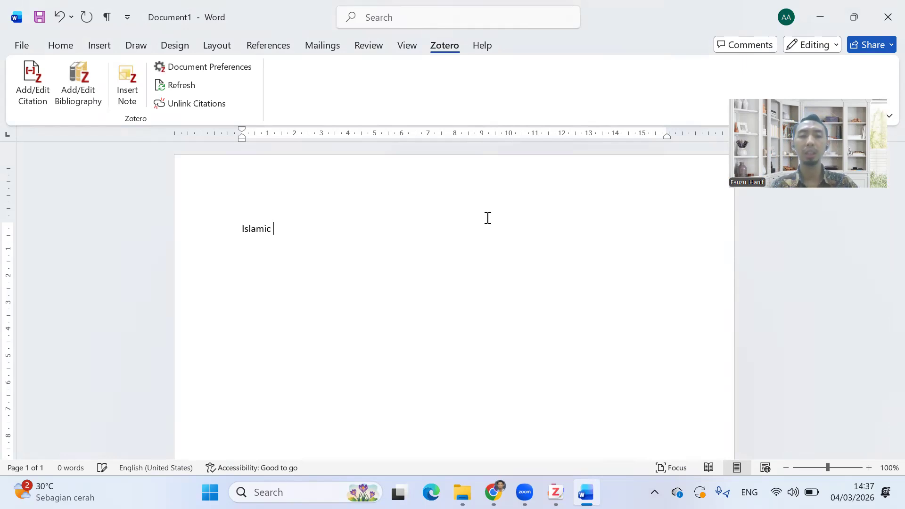
{"action": "type", "text": "Banking"}
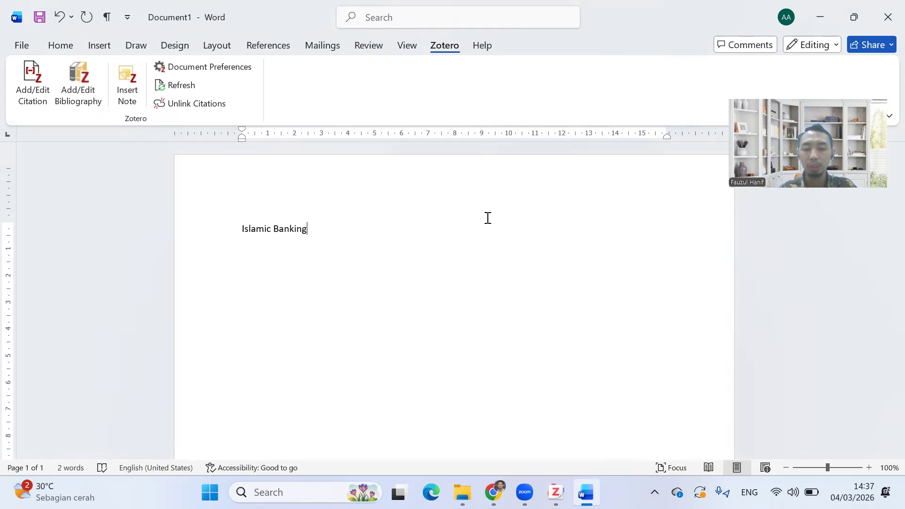
{"action": "key", "text": "ctrl+a"}
{"action": "key", "text": "ctrl+shift+period"}
{"action": "key", "text": "ctrl+shift+period"}
{"action": "key", "text": "End"}
Below the title, leaving a blank line, write "Perkembangan perbankan Islam bisa dilihat rekam jejaknya sejak pertengahan abad ke-20" followed by an opening parenthesis
{"action": "key", "text": "Return"}
{"action": "key", "text": "Return"}
{"action": "type", "text": "Perkembangan "}
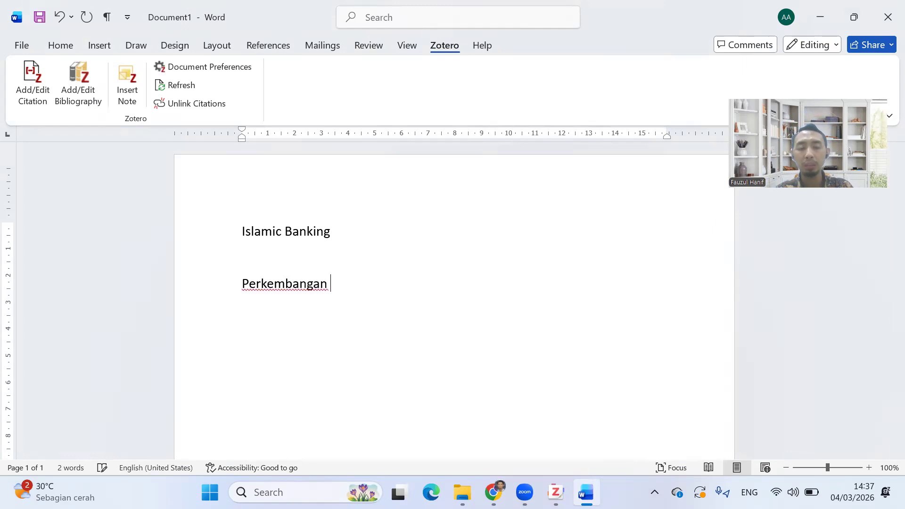
{"action": "type", "text": "perbankan Islam bisa dilihat"}
{"action": "type", "text": " jejaknya"}
{"action": "key", "text": "BackSpace"}
{"action": "key", "text": "BackSpace"}
{"action": "key", "text": "BackSpace"}
{"action": "key", "text": "BackSpace"}
{"action": "key", "text": "BackSpace"}
{"action": "key", "text": "BackSpace"}
{"action": "key", "text": "BackSpace"}
{"action": "key", "text": "BackSpace"}
{"action": "type", "text": "rekam jejaknay s"}
{"action": "key", "text": "BackSpace"}
{"action": "key", "text": "BackSpace"}
{"action": "key", "text": "BackSpace"}
{"action": "key", "text": "BackSpace"}
{"action": "type", "text": "ya sejak pertengahan abad ke-20 ("}
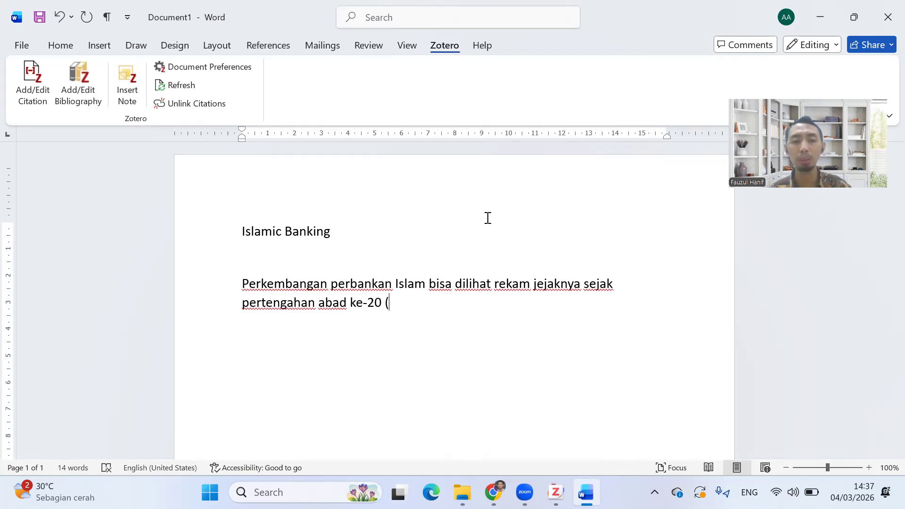
Complete the manual in-text citation with the author's surname and 2010, close the sentence with a period and start a new paragraph
{"action": "type", "text": "Al"}
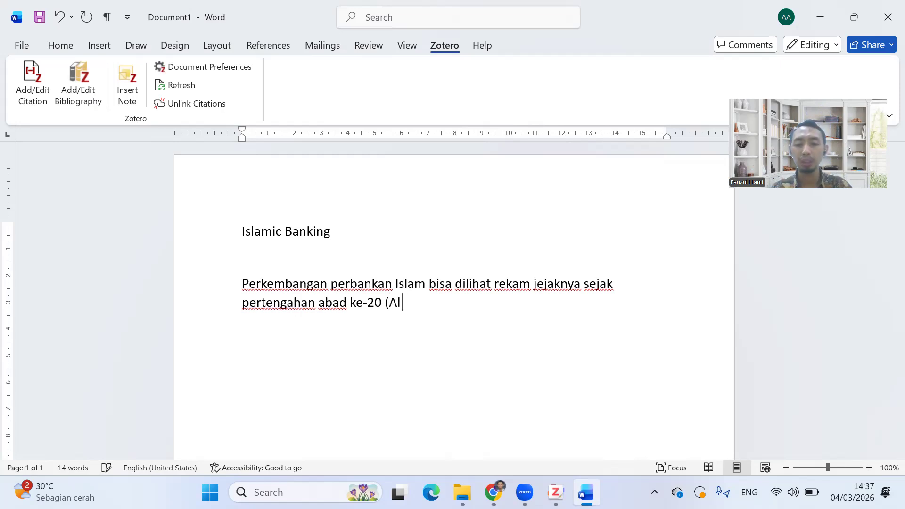
{"action": "type", "text": "-Harbi"}
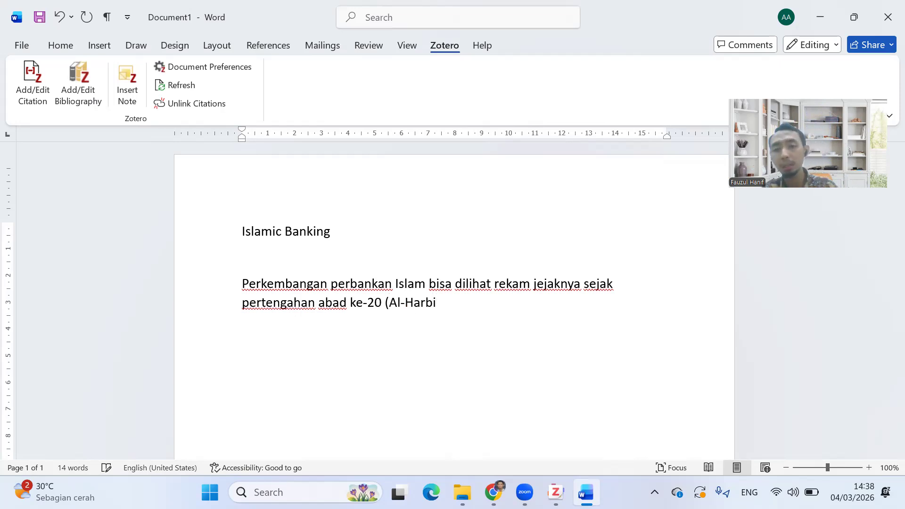
{"action": "type", "text": ", 20"}
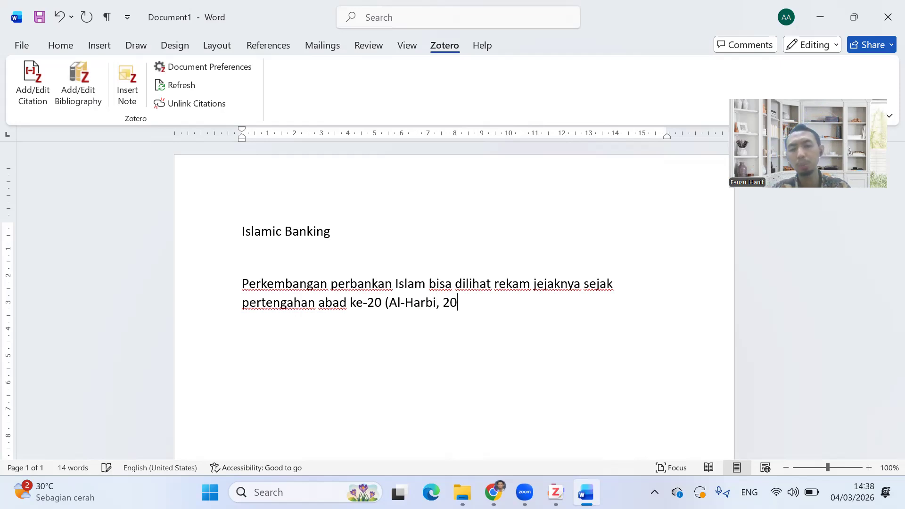
{"action": "type", "text": "10)"}
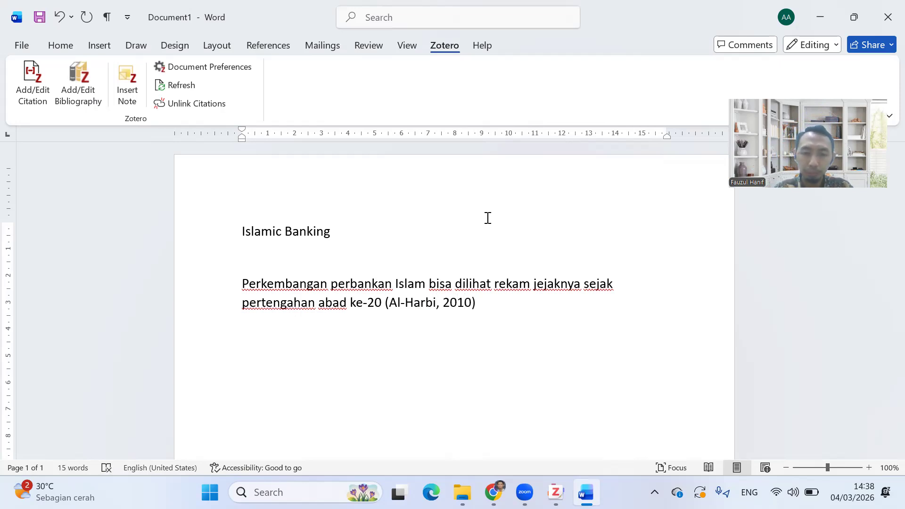
{"action": "type", "text": "."}
{"action": "key", "text": "Return"}
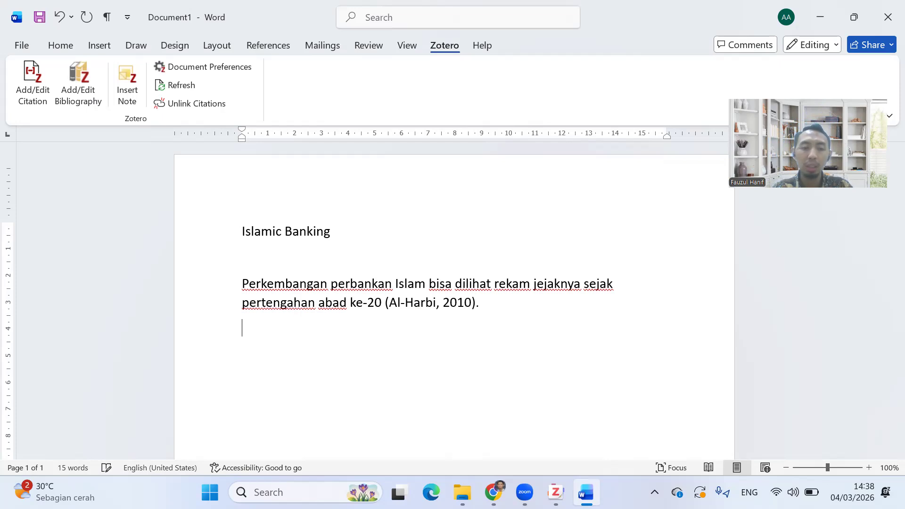
Add a bold "Referensi:" heading below the paragraph and start a new line under it
{"action": "type", "text": "Referensi"}
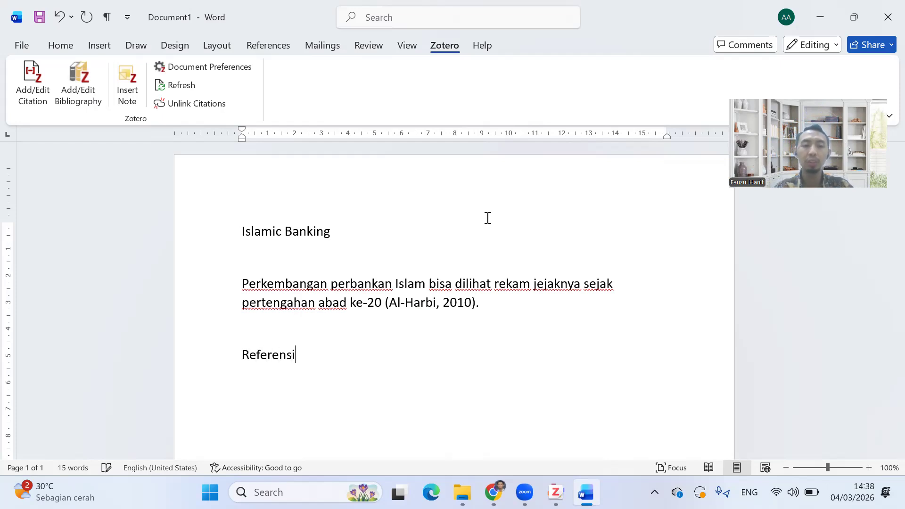
{"action": "key", "text": "shift+Home"}
{"action": "key", "text": "ctrl+b"}
{"action": "key", "text": "End"}
{"action": "type", "text": ":"}
{"action": "key", "text": "Return"}
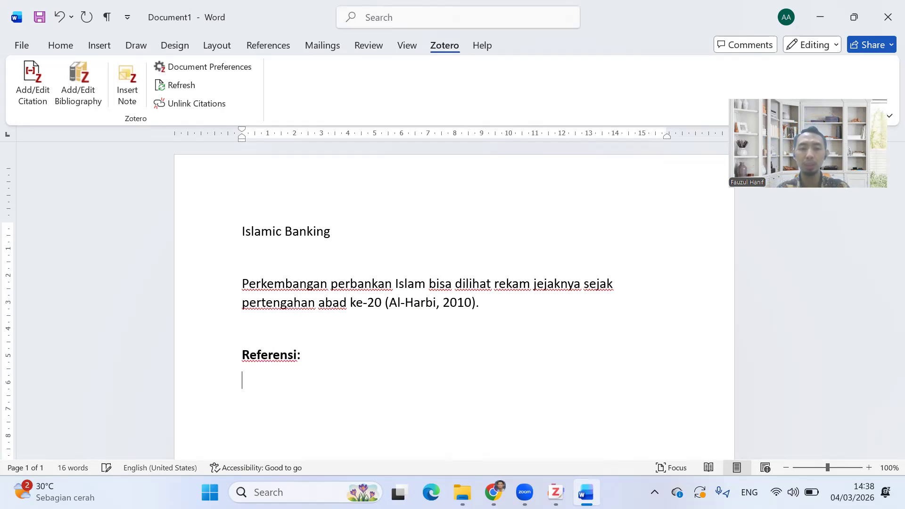
Write a manual reference entry under the heading with the author's surname, "(2010)." and the shortened title "Development... , ...."
{"action": "type", "text": "Al"}
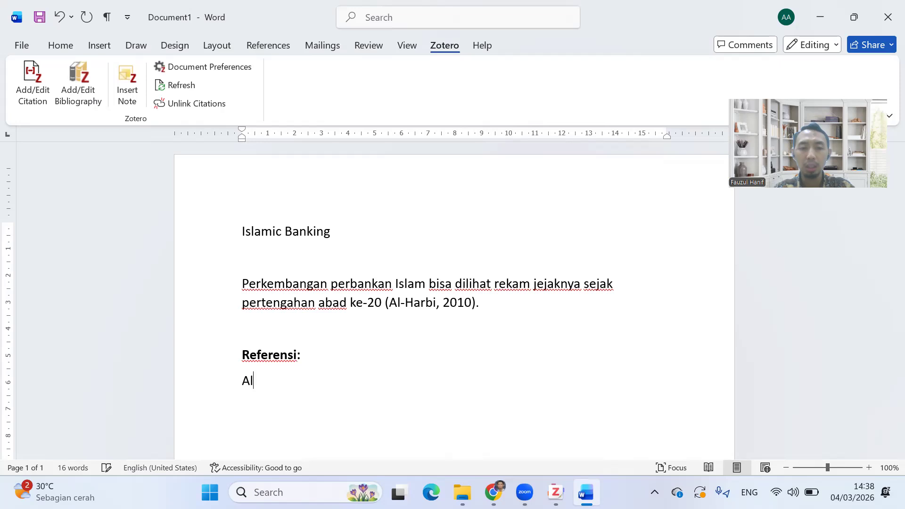
{"action": "type", "text": "-Harbi, (202"}
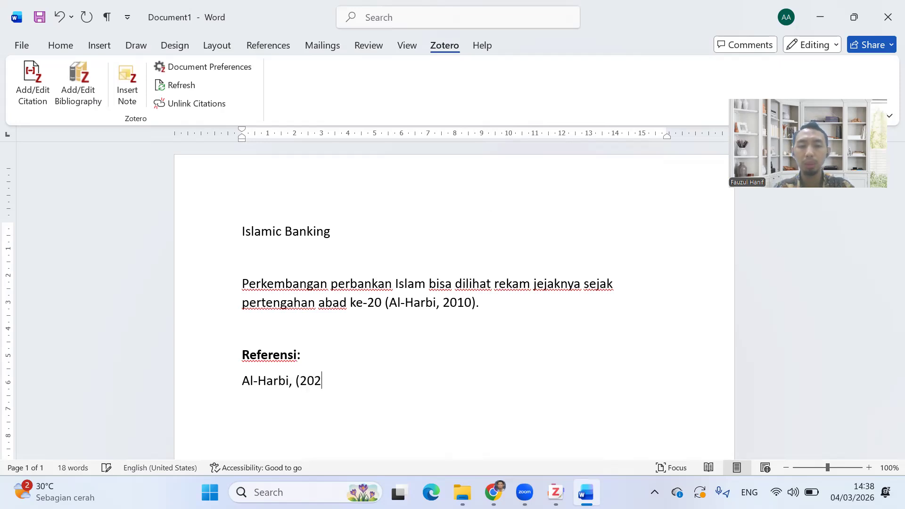
{"action": "key", "text": "BackSpace"}
{"action": "type", "text": "10"}
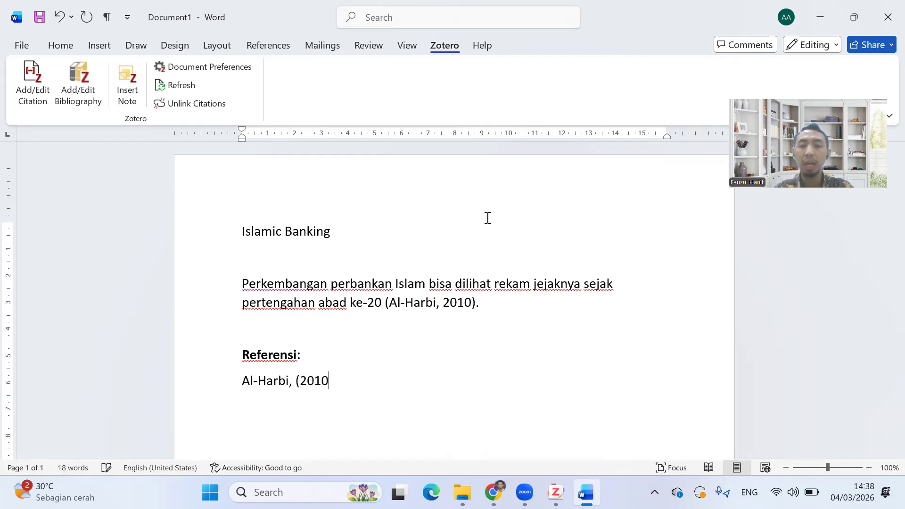
{"action": "type", "text": ")."}
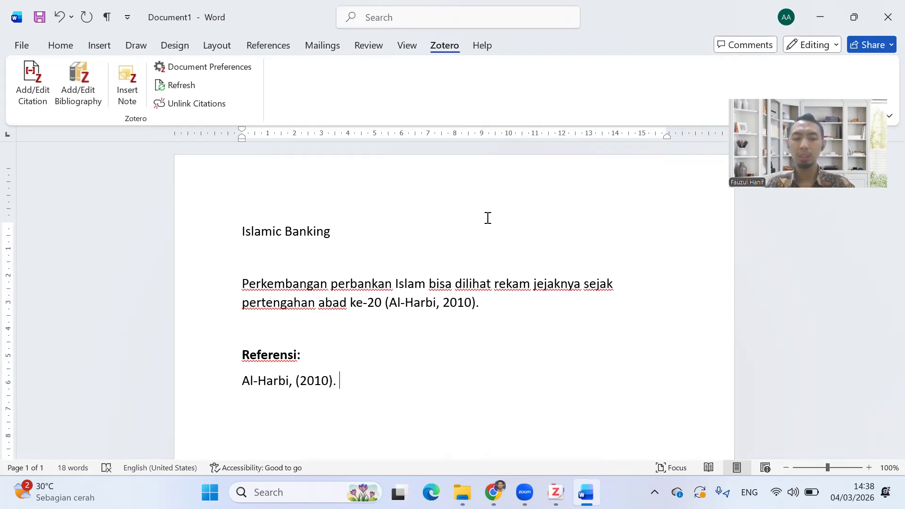
{"action": "type", "text": "Develpm"}
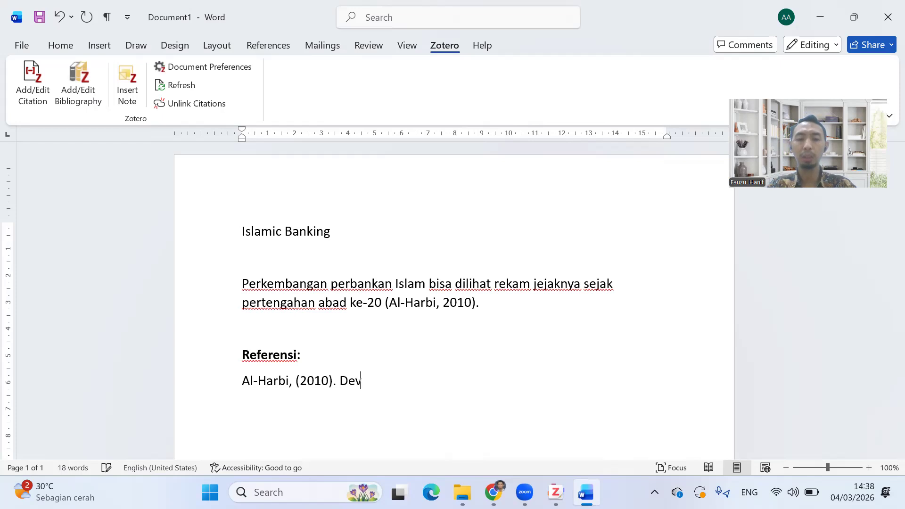
{"action": "key", "text": "BackSpace"}
{"action": "key", "text": "BackSpace"}
{"action": "type", "text": "opment."}
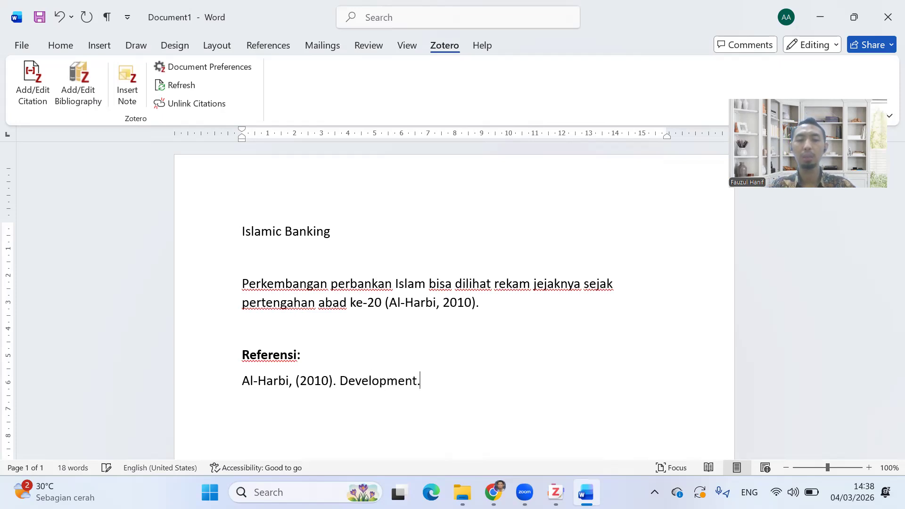
{"action": "type", "text": ".. , ...."}
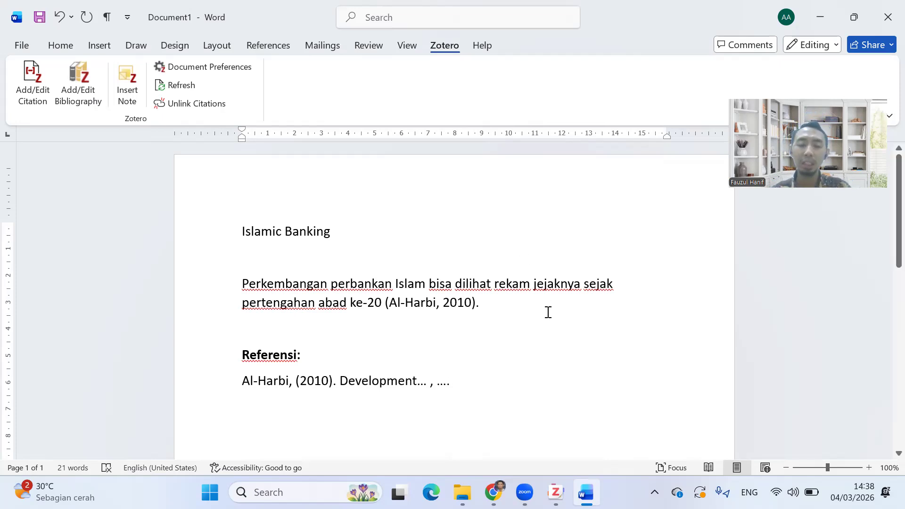
Switch to Google Scholar in Chrome and search for "development of islamic banking system"
{"action": "key", "text": "alt+Tab"}
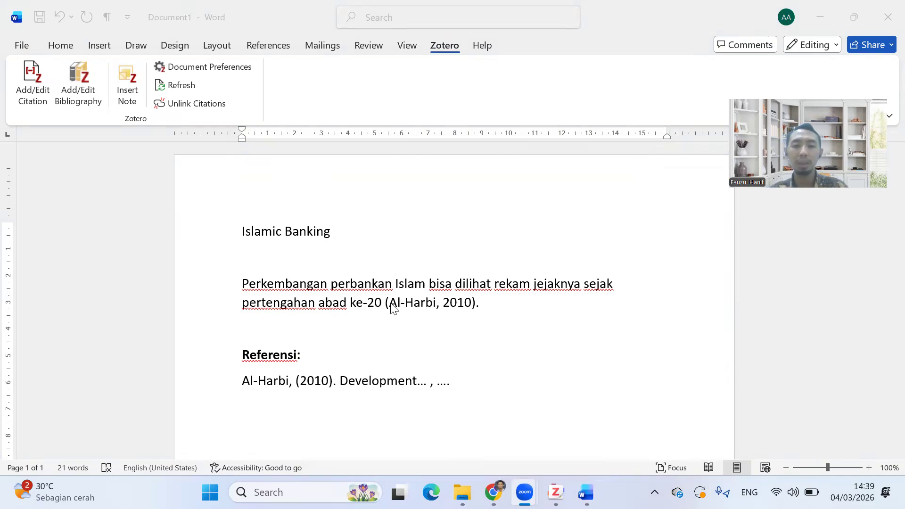
{"action": "key", "text": "alt+Tab"}
{"action": "key", "text": "alt+Tab"}
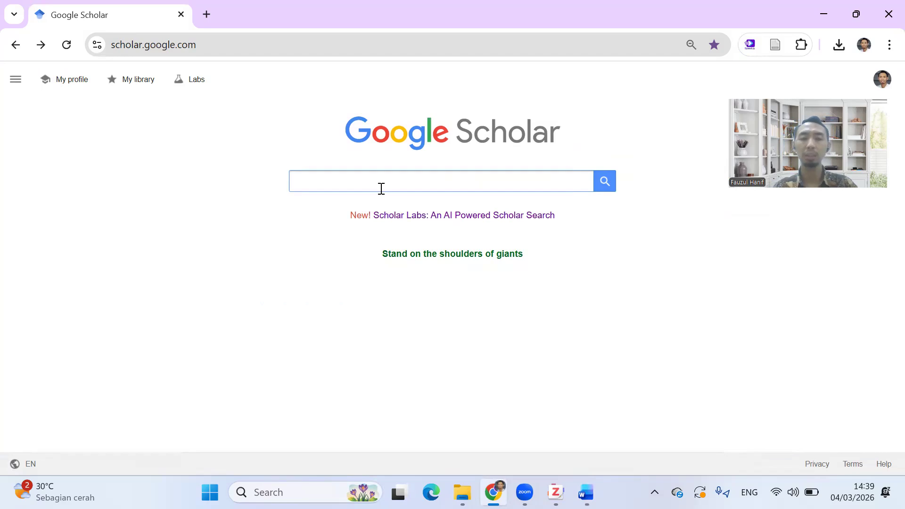
{"action": "type", "text": "dev"}
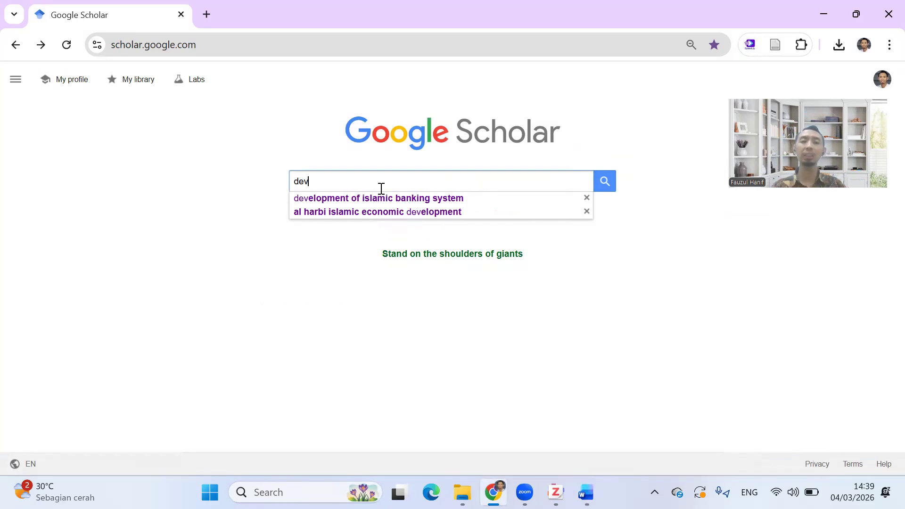
{"action": "key", "text": "Down"}
{"action": "key", "text": "Return"}
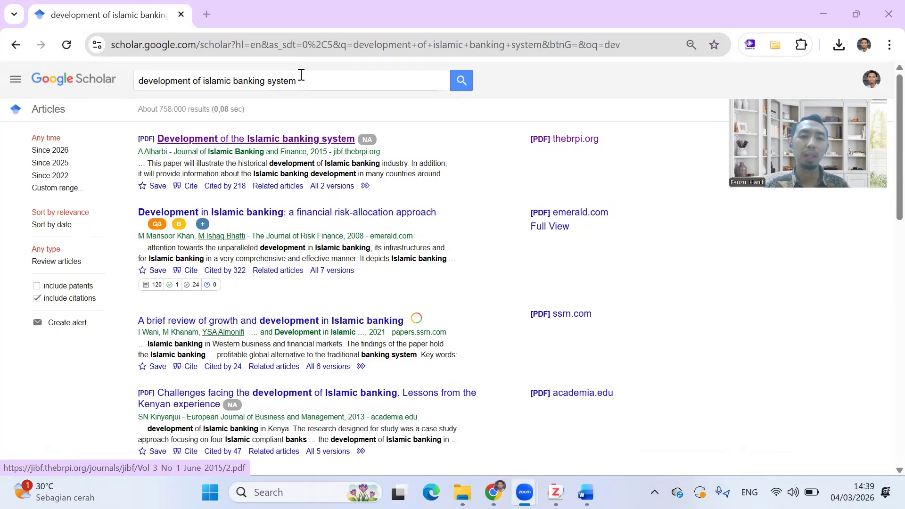
Open the first result's thebrpi.org PDF in a new tab and examine its journal name, year, volume, pages, DOI and URL
{"action": "middle_click", "coordinate": [567, 149]}
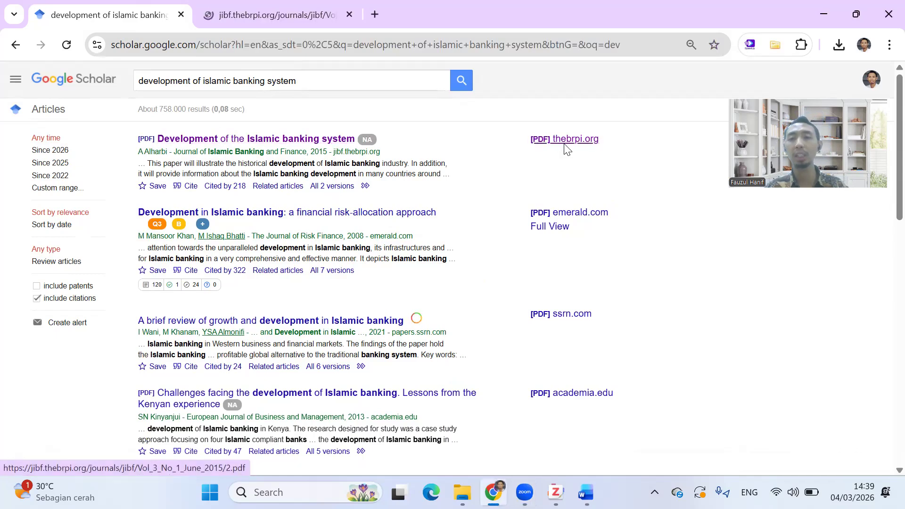
{"action": "left_click", "coordinate": [306, 9]}
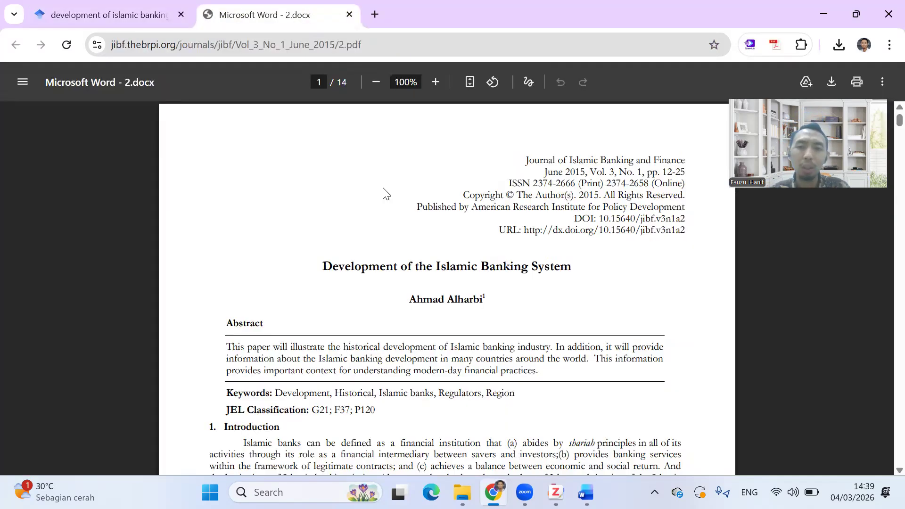
{"action": "left_click_drag", "start_coordinate": [522, 161], "coordinate": [685, 157]}
{"action": "left_click", "coordinate": [569, 171]}
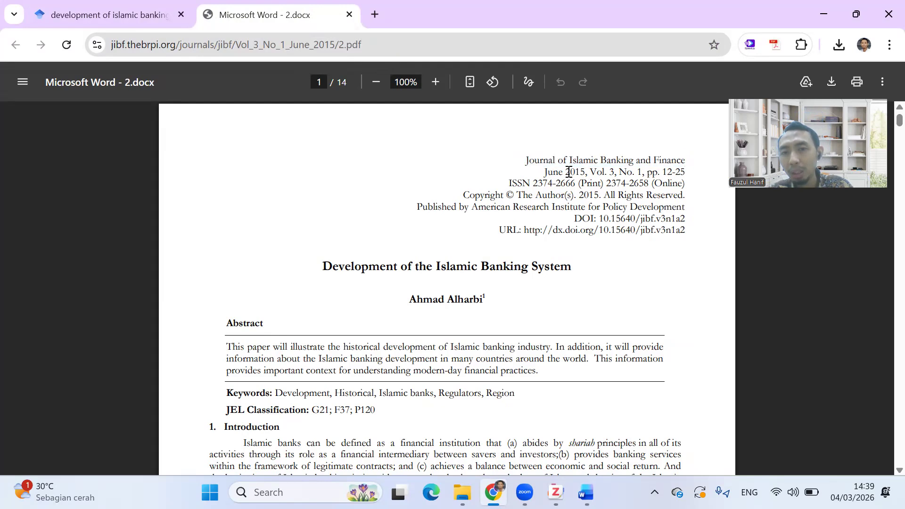
{"action": "double_click", "coordinate": [579, 172]}
{"action": "left_click_drag", "start_coordinate": [596, 172], "coordinate": [686, 169]}
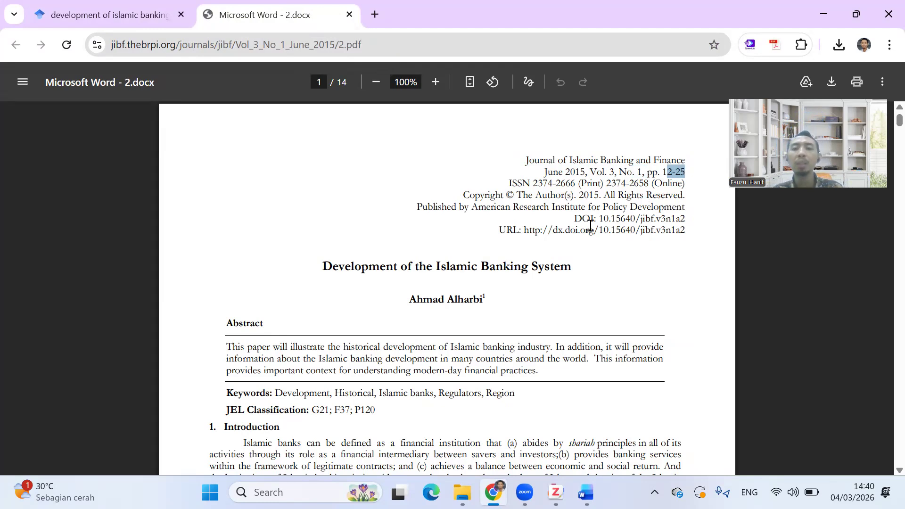
{"action": "left_click_drag", "start_coordinate": [574, 218], "coordinate": [685, 232]}
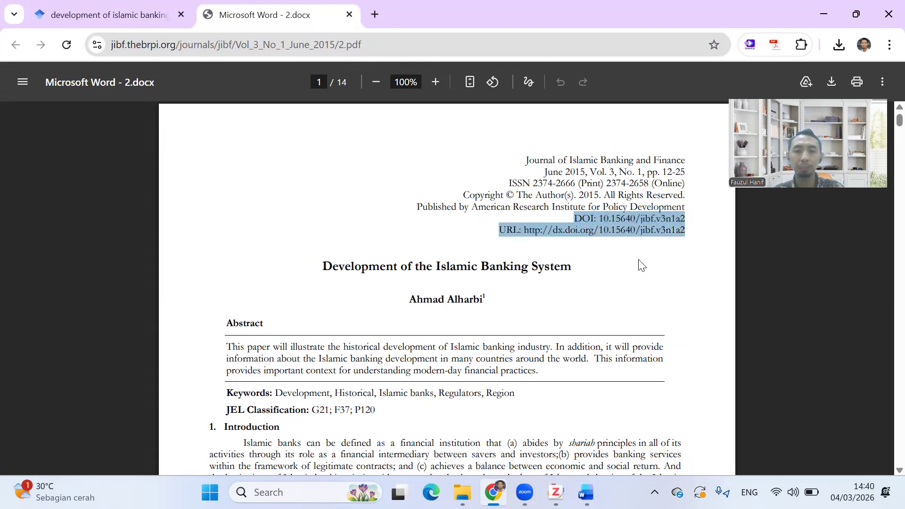
{"action": "left_click", "coordinate": [641, 265]}
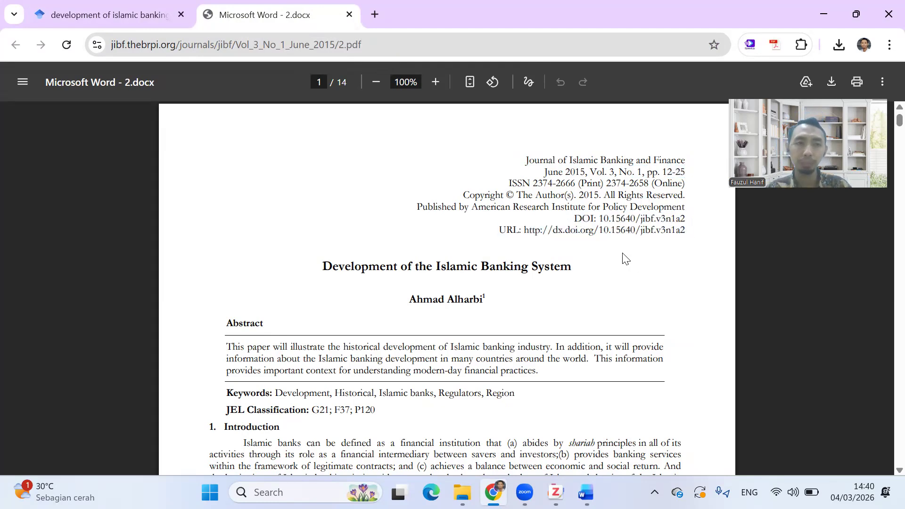
Copy the first Google Scholar result's APA citation and paste it into the Word document below the manual reference entry
{"action": "left_click", "coordinate": [87, 17]}
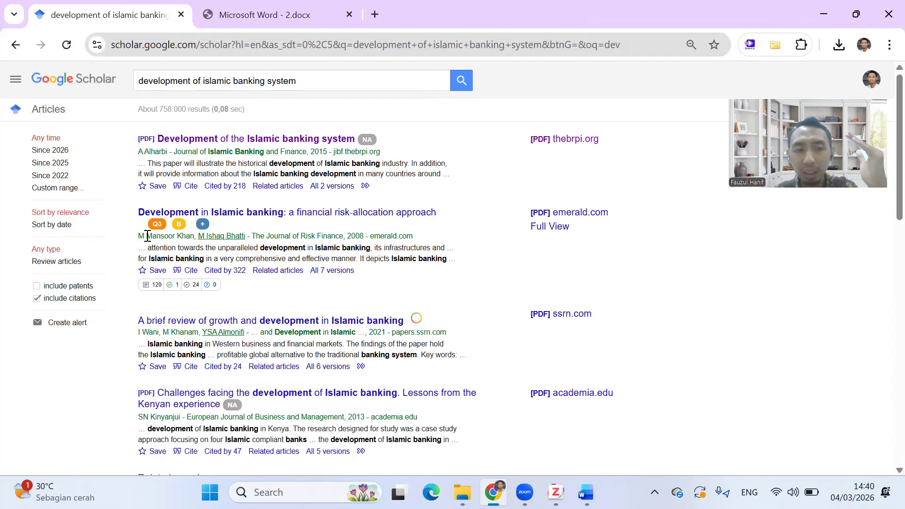
{"action": "left_click", "coordinate": [190, 186]}
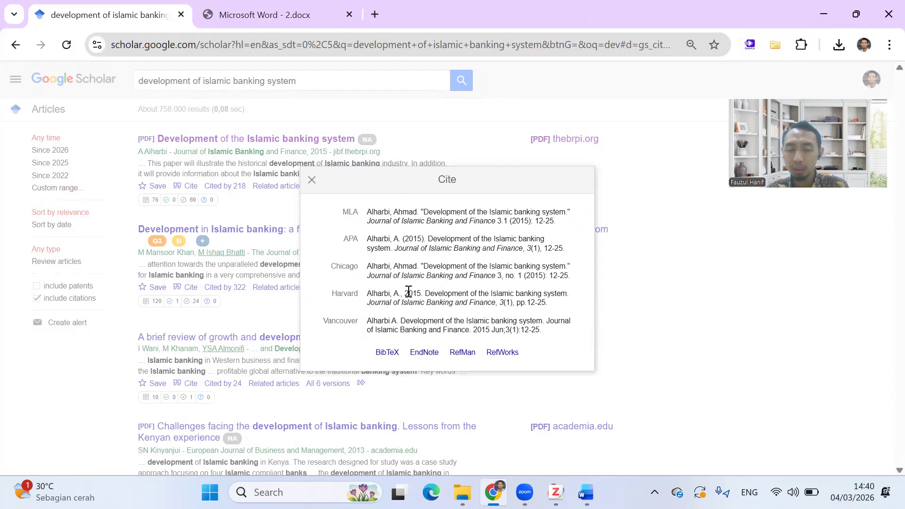
{"action": "triple_click", "coordinate": [405, 248]}
{"action": "key", "text": "ctrl+c"}
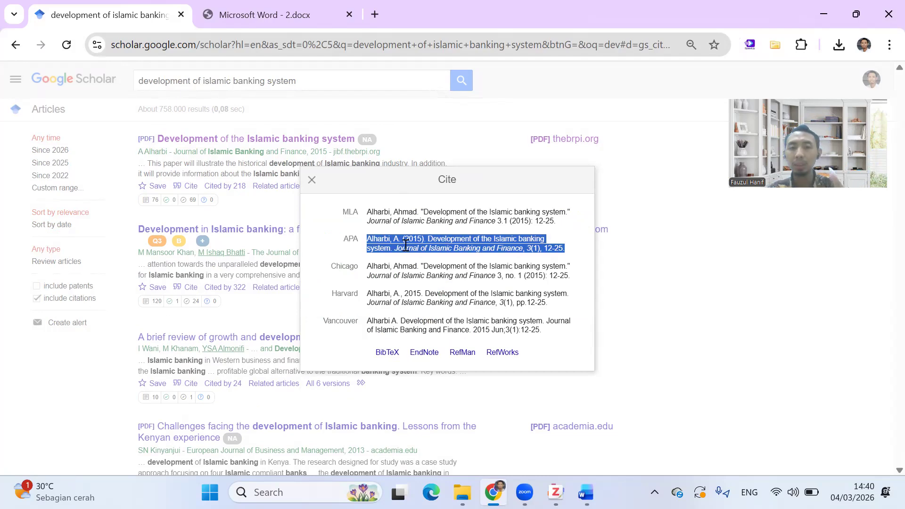
{"action": "right_click", "coordinate": [405, 245]}
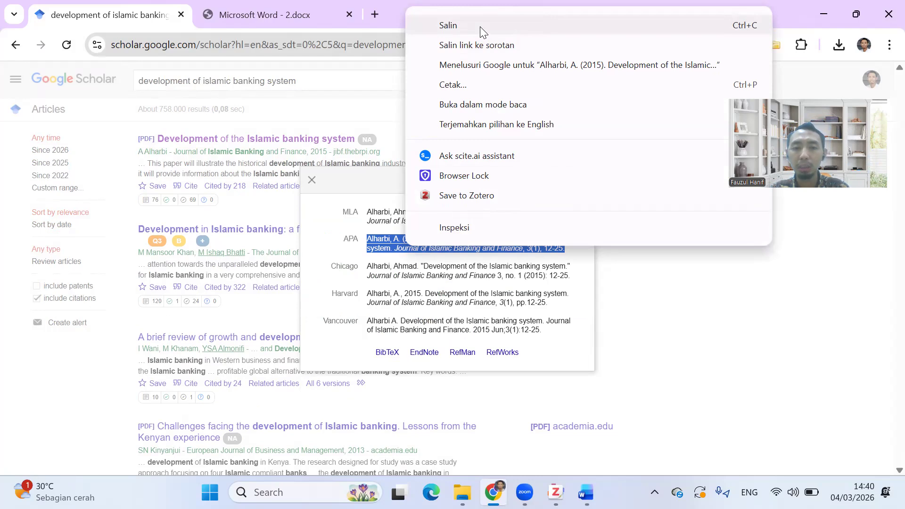
{"action": "key", "text": "alt+Tab"}
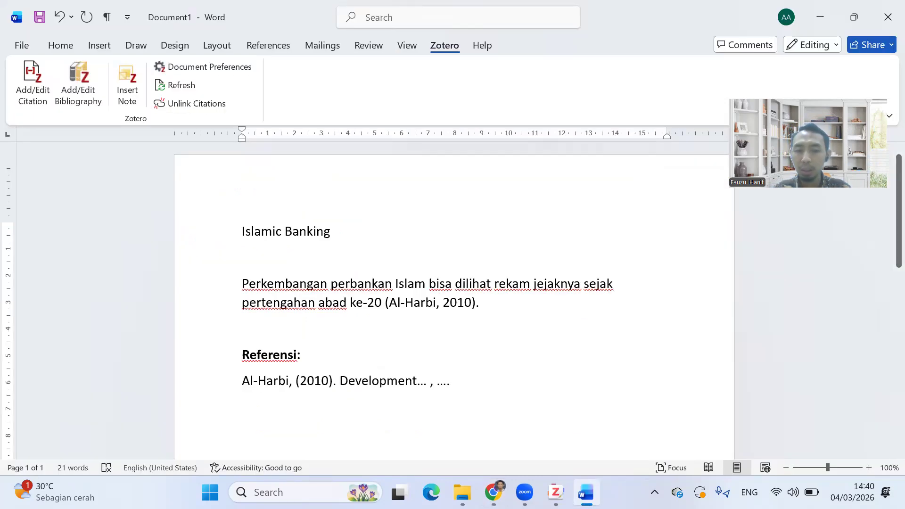
{"action": "key", "text": "ctrl+v"}
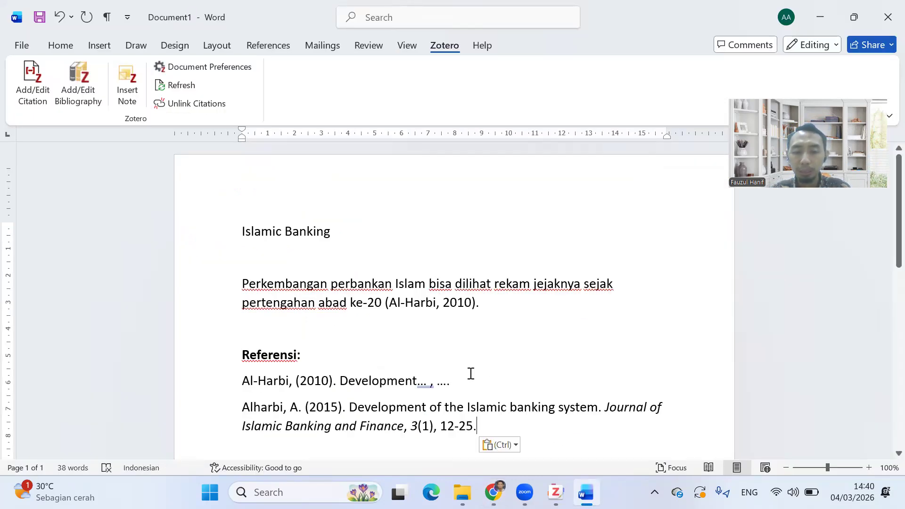
Undo the citation paste, try pasting it as text only, undo that, and paste it with its original formatting
{"action": "key", "text": "ctrl+z"}
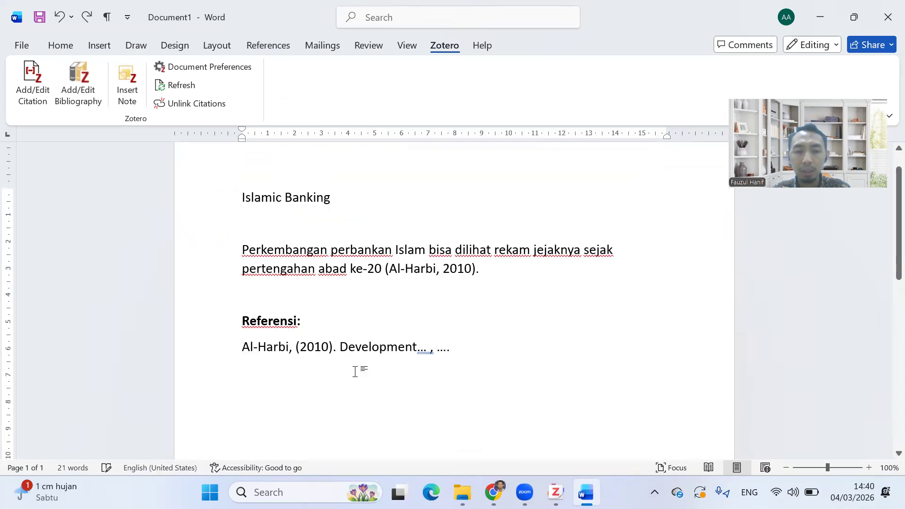
{"action": "right_click", "coordinate": [357, 374]}
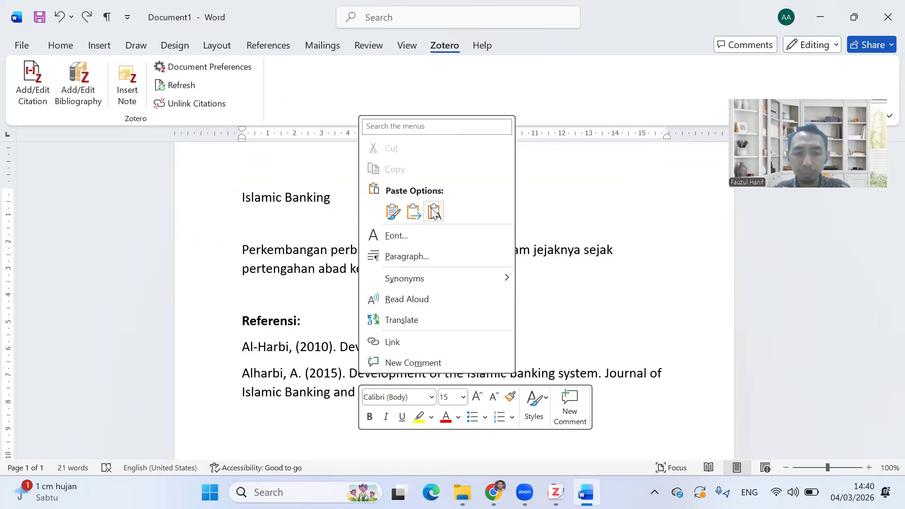
{"action": "left_click", "coordinate": [433, 210]}
{"action": "key", "text": "ctrl+z"}
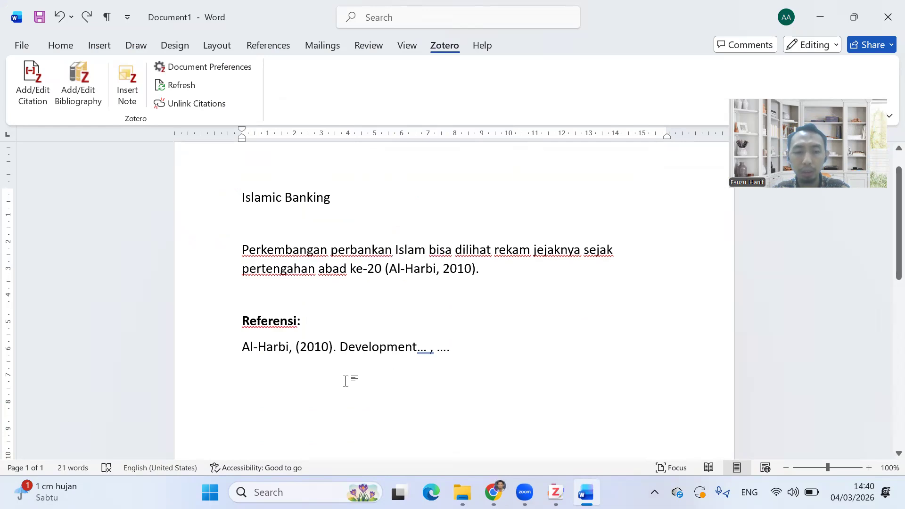
{"action": "key", "text": "ctrl+v"}
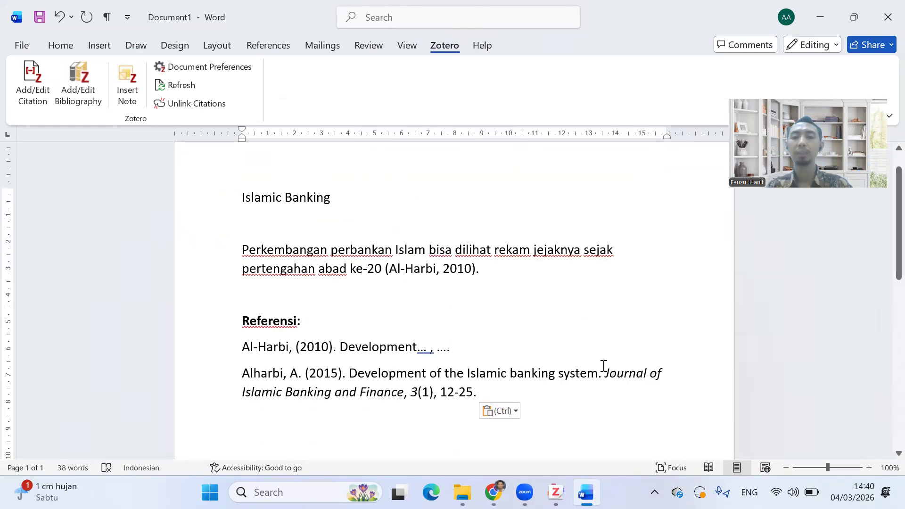
Examine the journal name and volume number in the pasted APA reference
{"action": "left_click_drag", "start_coordinate": [605, 373], "coordinate": [403, 390]}
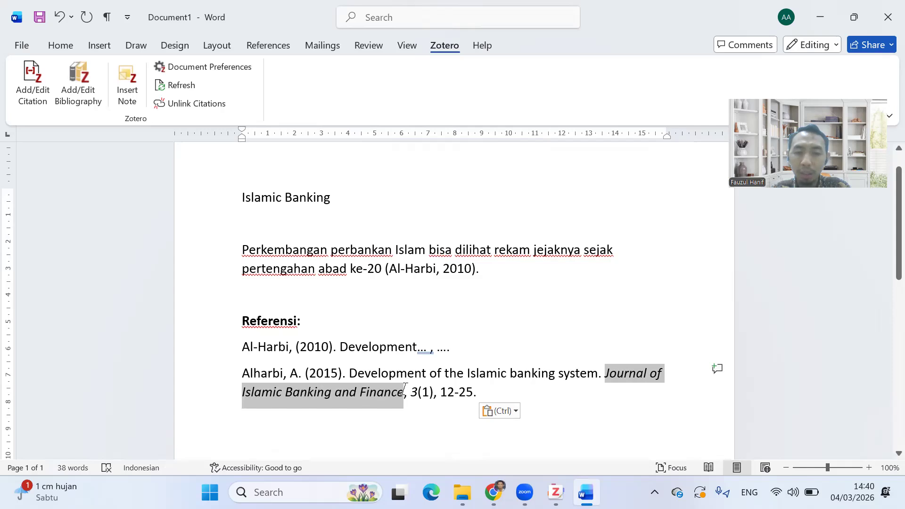
{"action": "left_click", "coordinate": [413, 392]}
{"action": "double_click", "coordinate": [417, 392]}
{"action": "left_click", "coordinate": [501, 394]}
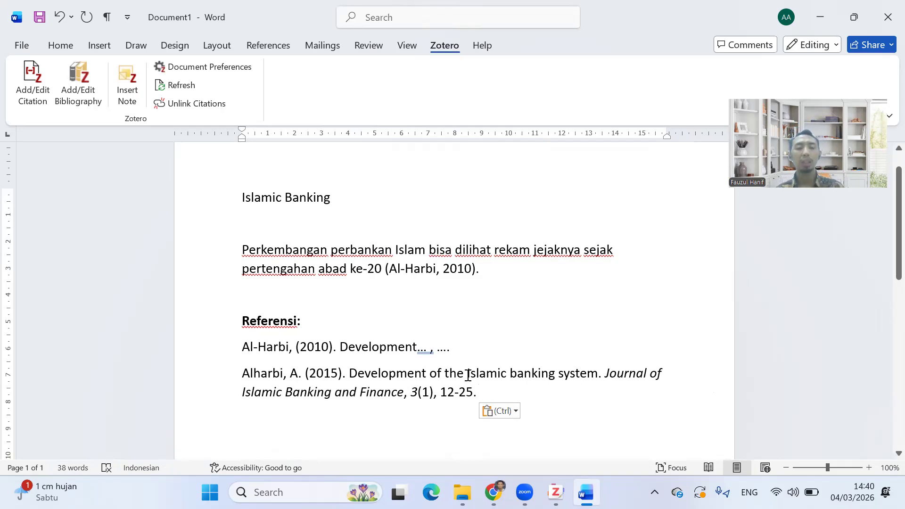
Switch to Google Scholar in Chrome, open the first result's BibTeX citation and copy the whole entry
{"action": "key", "text": "alt+Tab"}
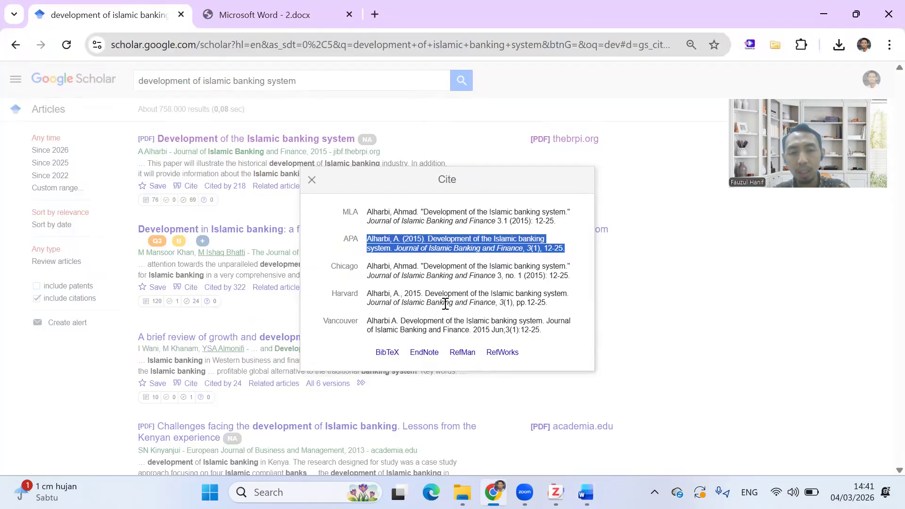
{"action": "left_click", "coordinate": [641, 278]}
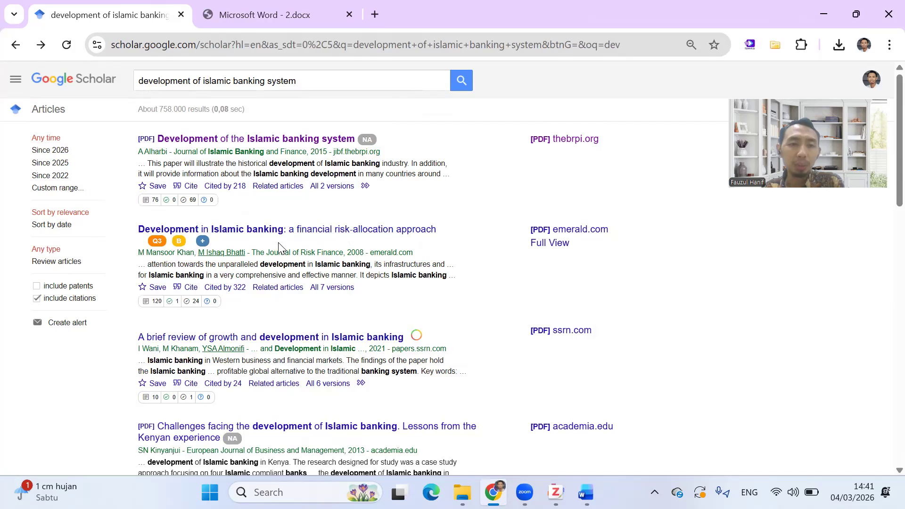
{"action": "left_click", "coordinate": [190, 187]}
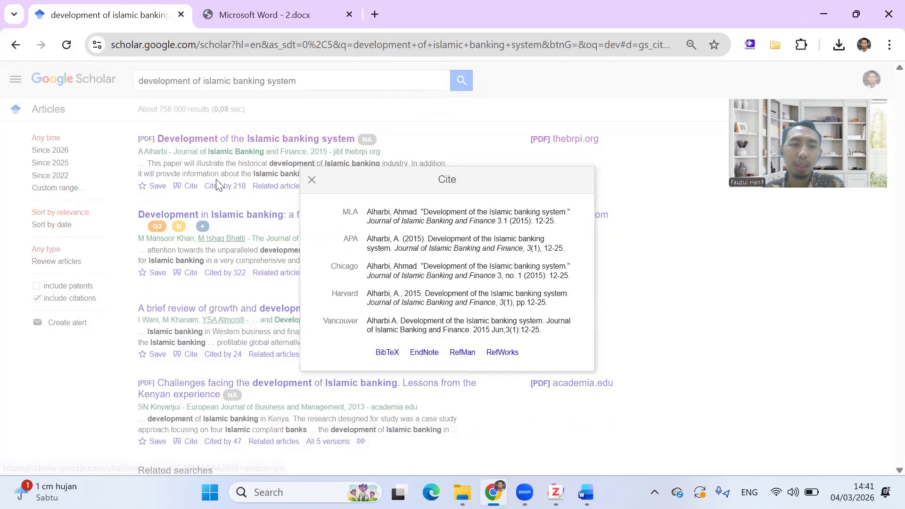
{"action": "left_click", "coordinate": [311, 180]}
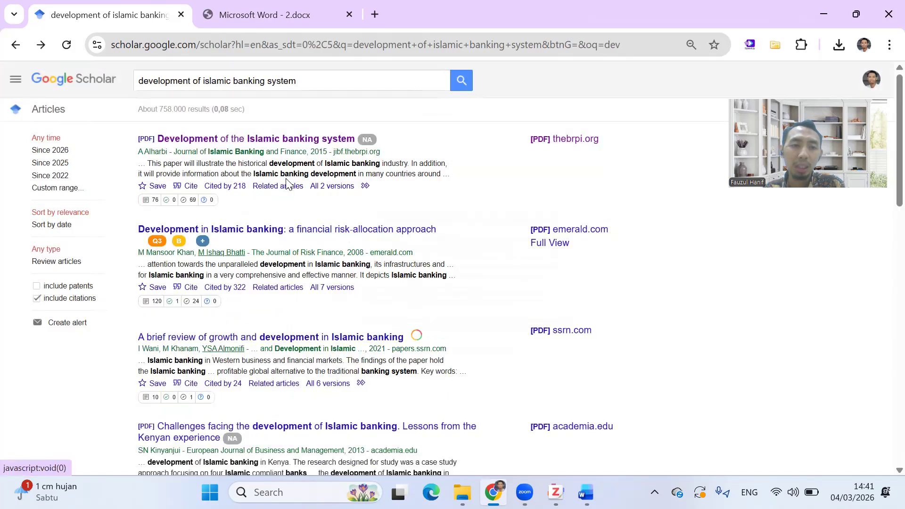
{"action": "left_click", "coordinate": [190, 187]}
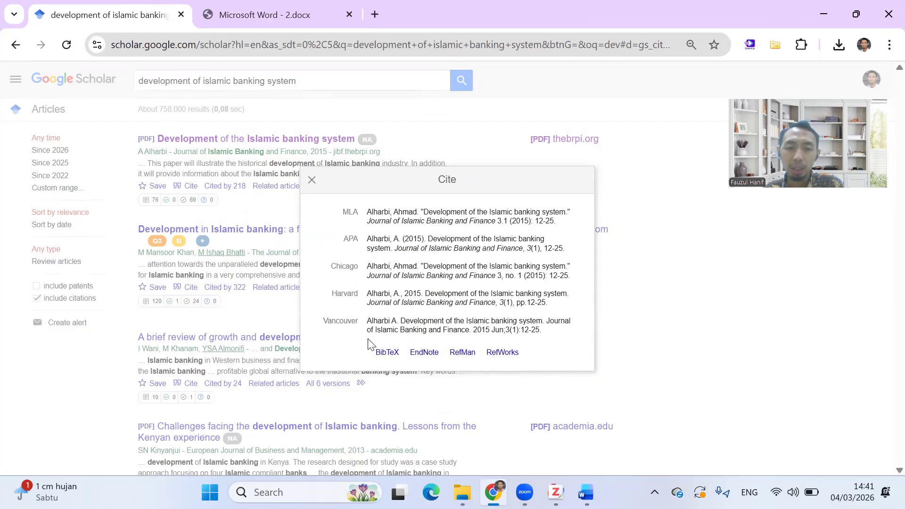
{"action": "left_click", "coordinate": [387, 357]}
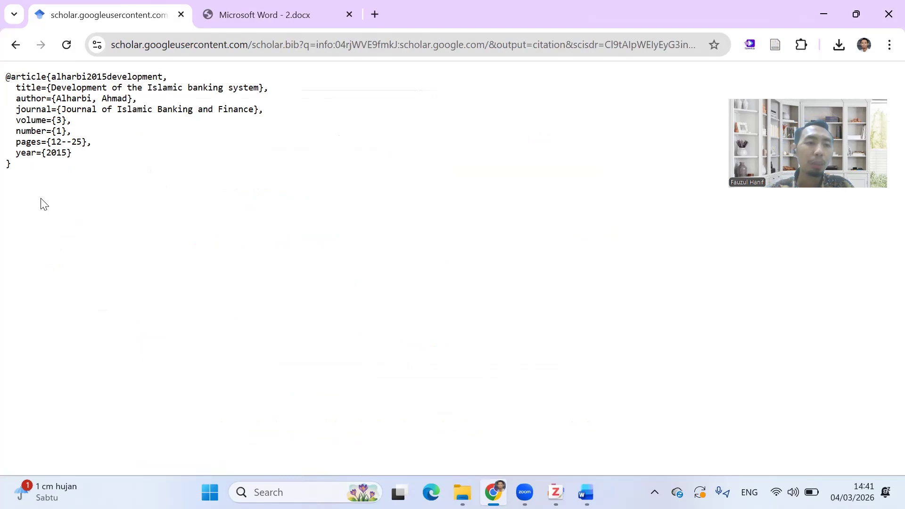
{"action": "left_click_drag", "start_coordinate": [11, 165], "coordinate": [6, 76]}
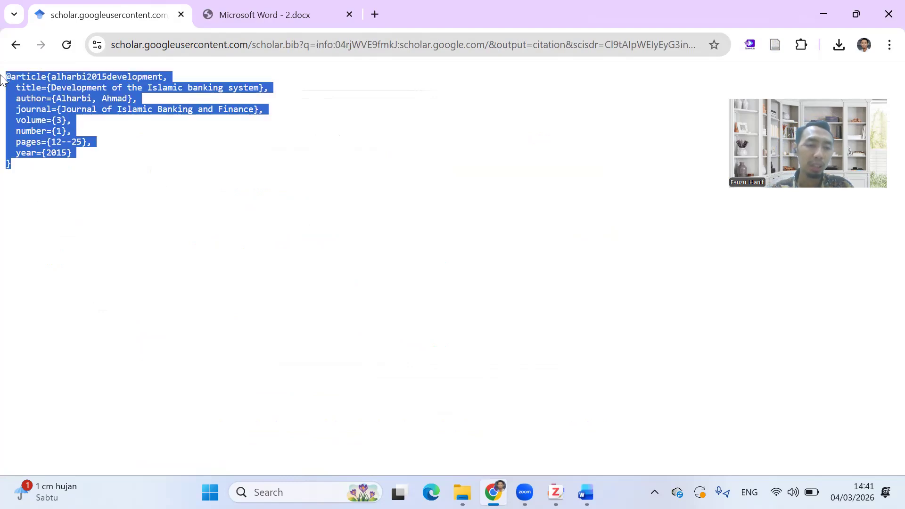
{"action": "right_click", "coordinate": [29, 103]}
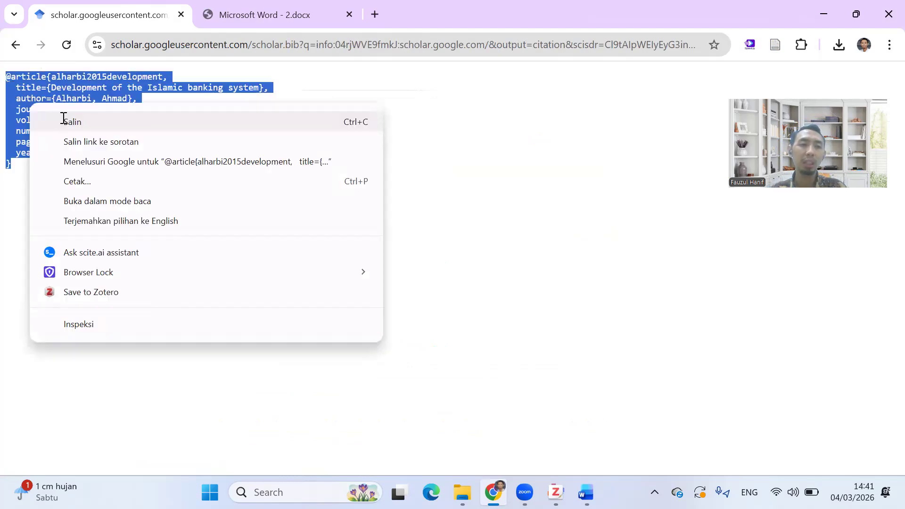
{"action": "left_click", "coordinate": [73, 122]}
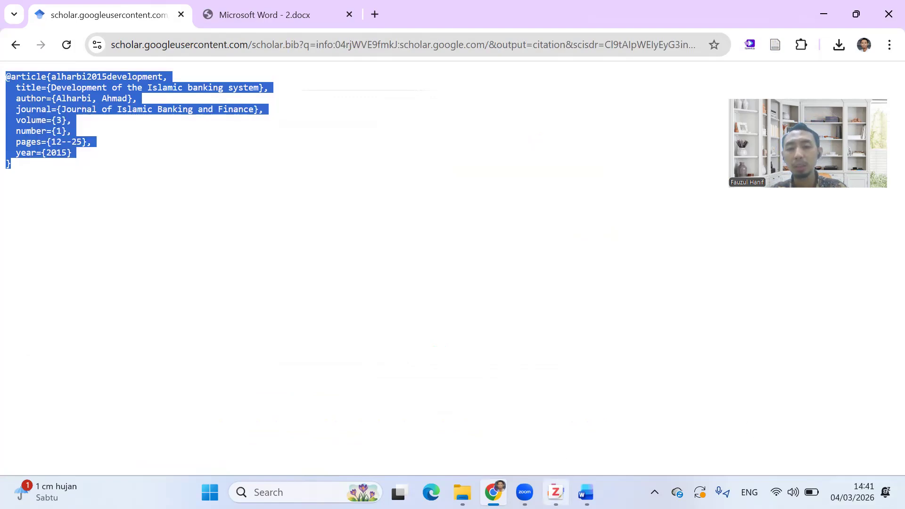
Switch to Zotero and import the copied BibTeX entry from the clipboard into My Library
{"action": "left_click", "coordinate": [556, 492]}
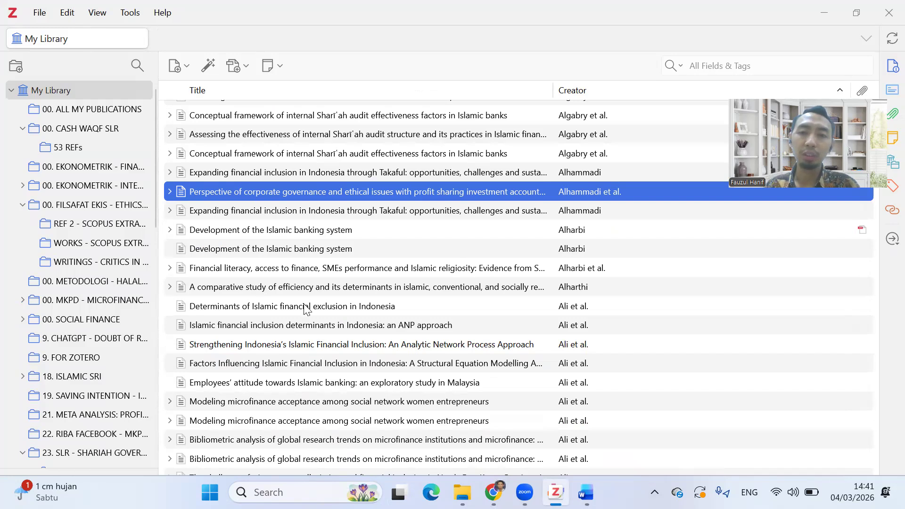
{"action": "left_click", "coordinate": [42, 18]}
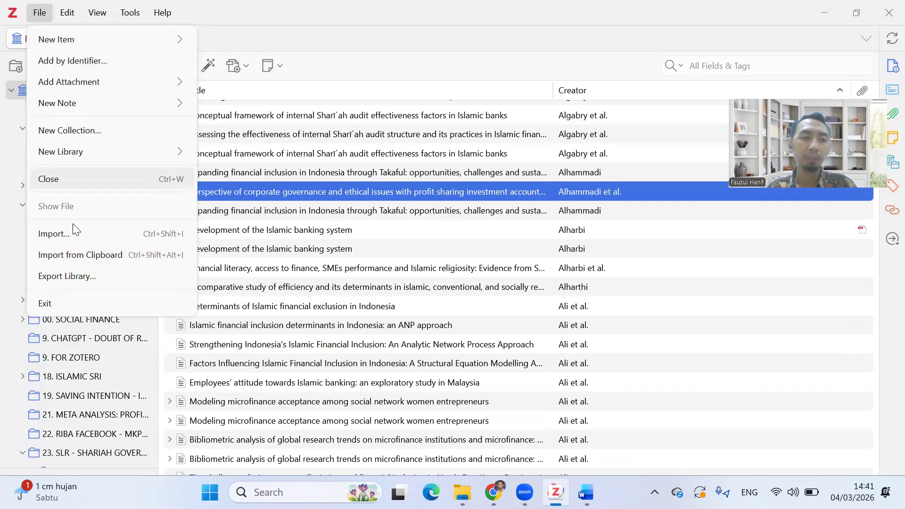
{"action": "left_click", "coordinate": [98, 257]}
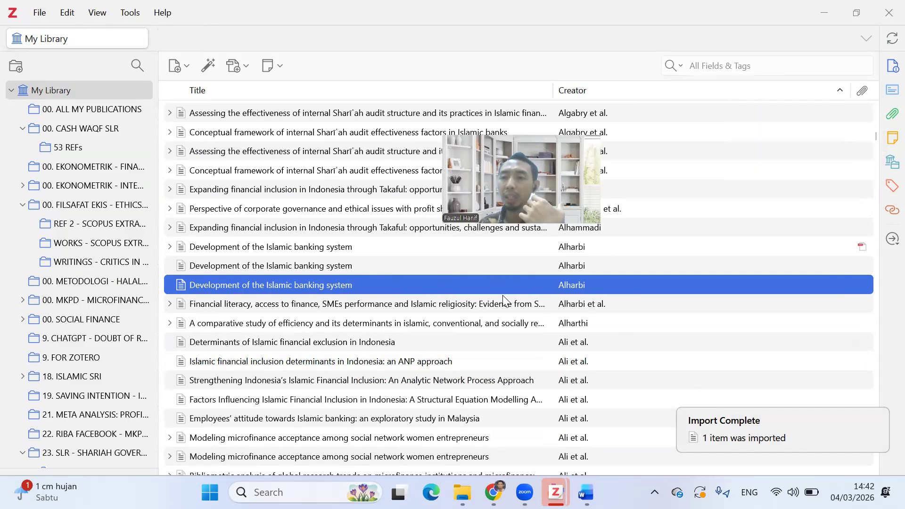
Show the imported article's details, examine its bibliographic fields, and hide the details again
{"action": "left_click", "coordinate": [886, 71]}
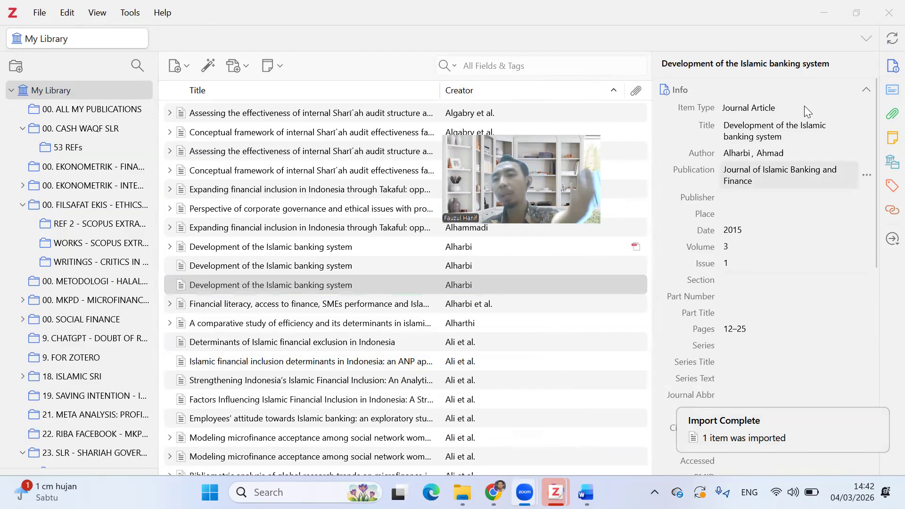
{"action": "left_click", "coordinate": [883, 68]}
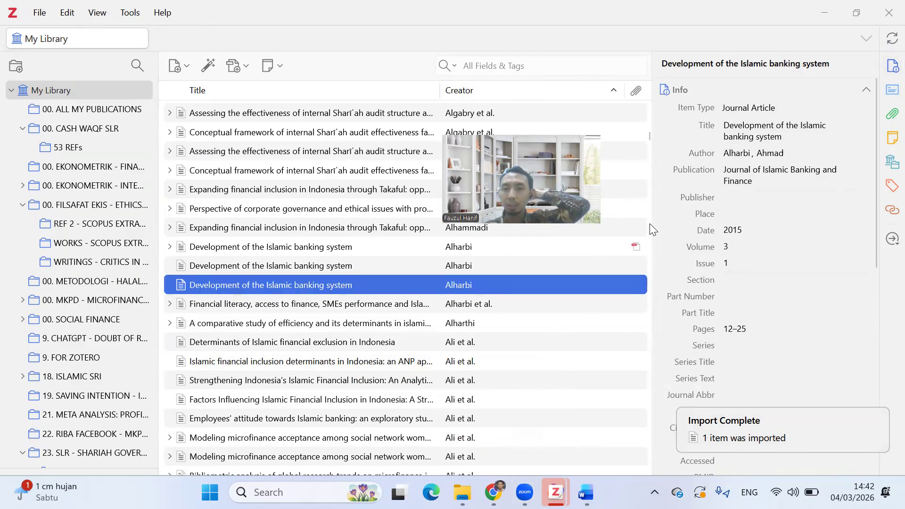
{"action": "left_click_drag", "start_coordinate": [649, 223], "coordinate": [699, 223]}
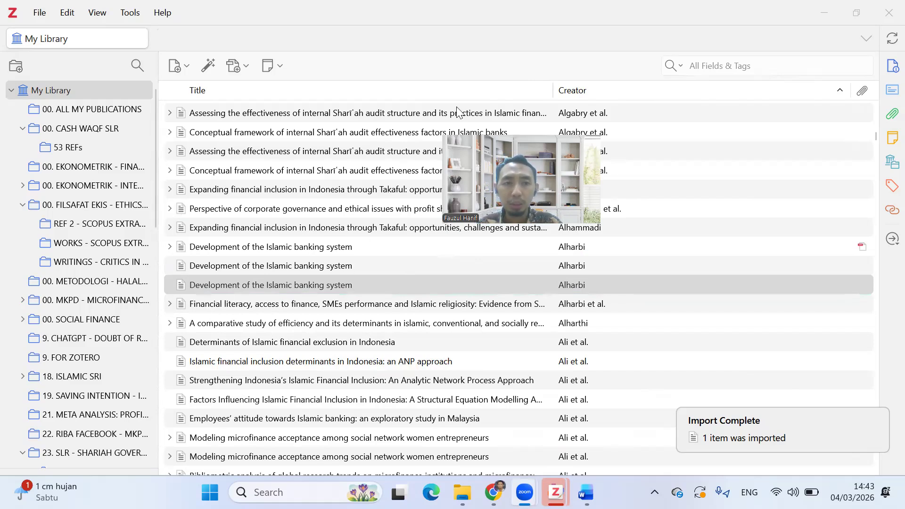
Switch to the Word document and add an extra space after "ke-20", before the manual in-text citation
{"action": "key", "text": "alt+Tab"}
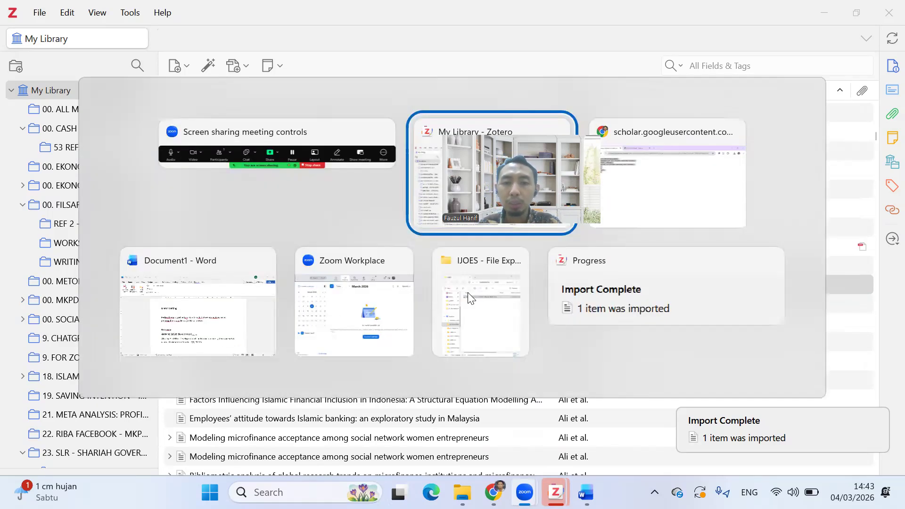
{"action": "left_click", "coordinate": [525, 492]}
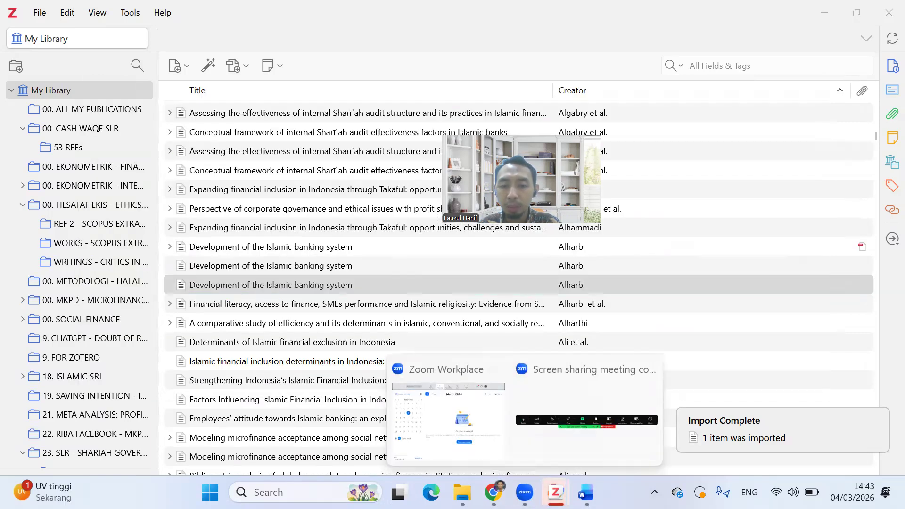
{"action": "left_click", "coordinate": [585, 492]}
{"action": "left_click", "coordinate": [385, 269]}
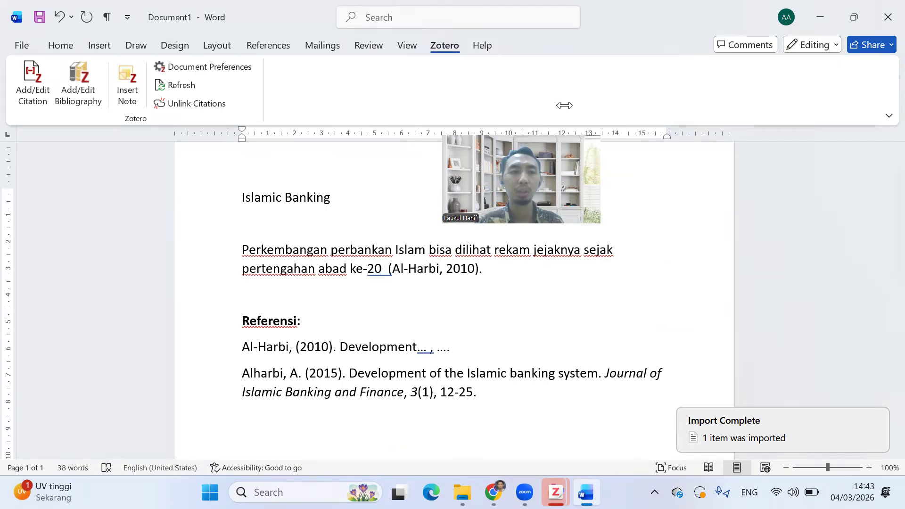
{"action": "left_click", "coordinate": [60, 45]}
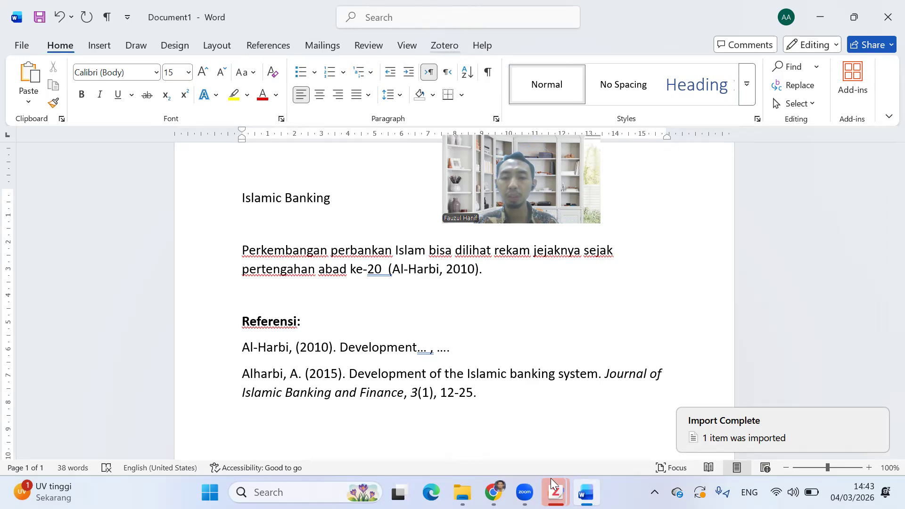
Switch to Zotero and examine the Cite settings, including the citation styles and the Microsoft Word add-in installation, then close them
{"action": "left_click", "coordinate": [556, 491]}
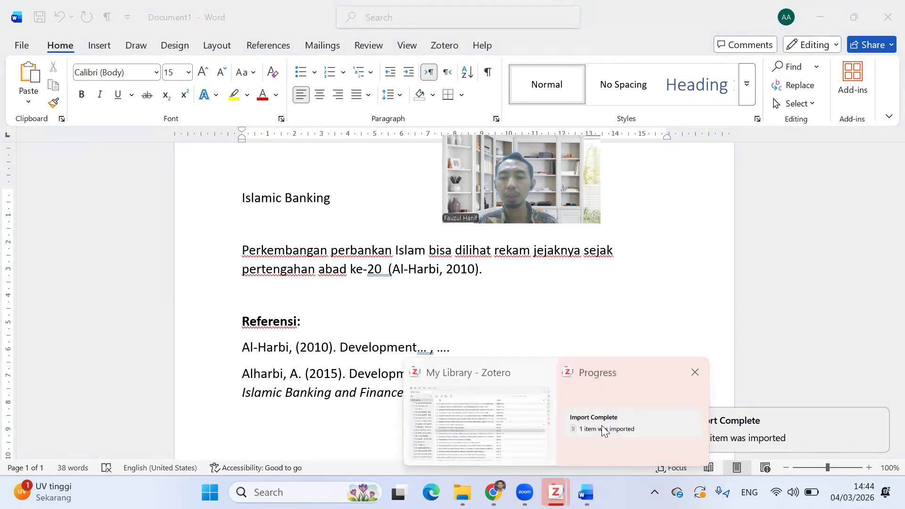
{"action": "left_click", "coordinate": [543, 421]}
{"action": "left_click", "coordinate": [855, 431]}
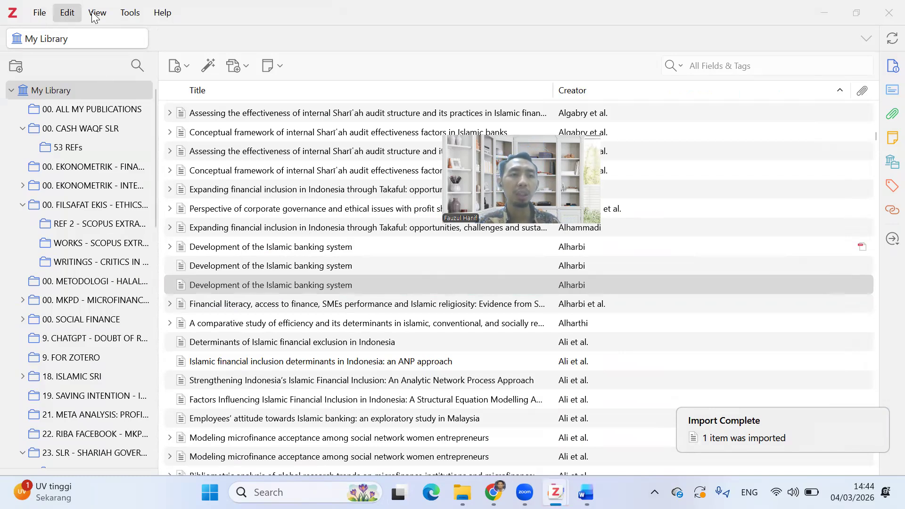
{"action": "left_click", "coordinate": [124, 15]}
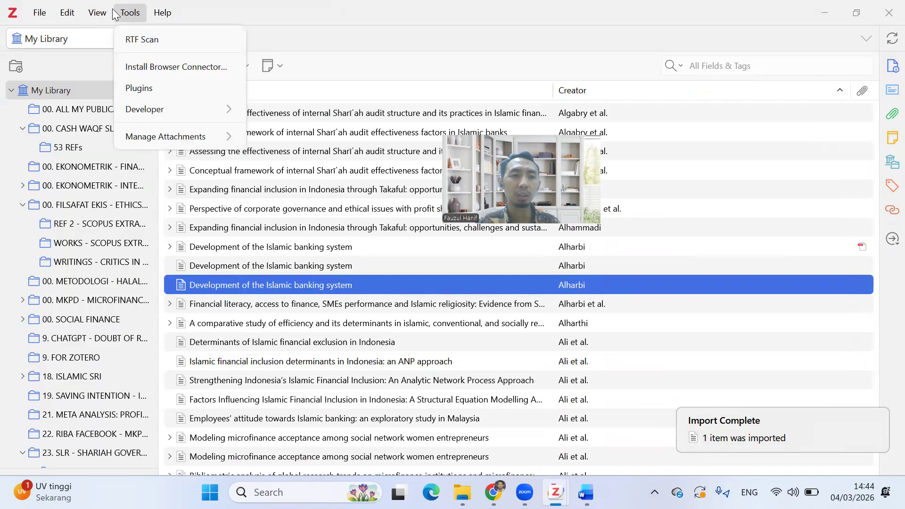
{"action": "mouse_move", "coordinate": [66, 14]}
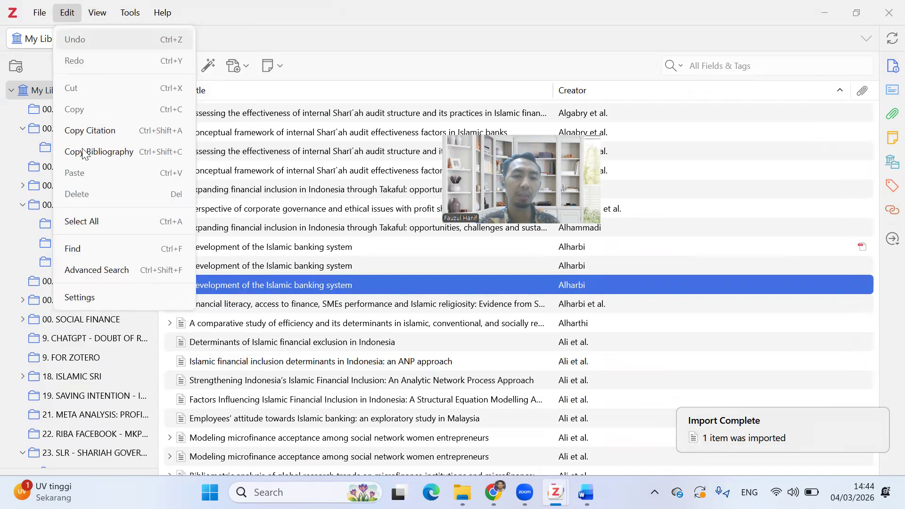
{"action": "left_click", "coordinate": [93, 295]}
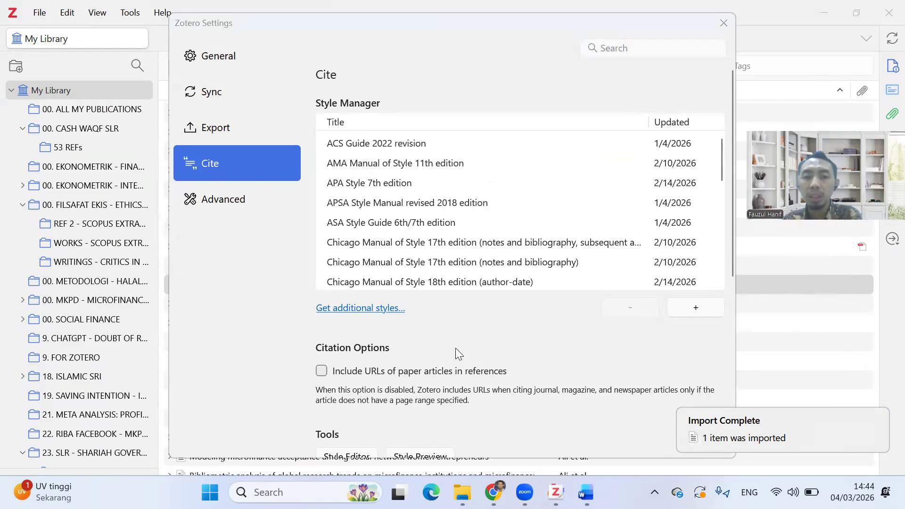
{"action": "scroll", "coordinate": [447, 306], "scroll_direction": "down", "scroll_amount": 5}
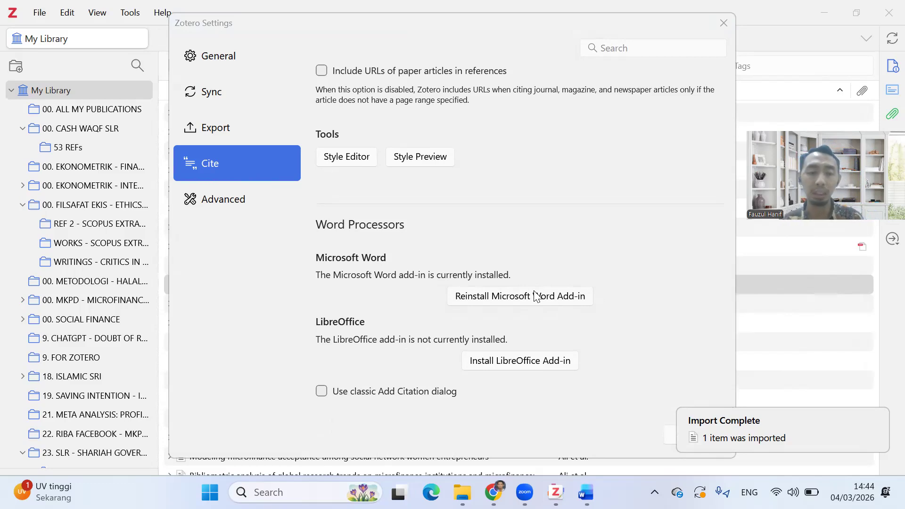
{"action": "left_click", "coordinate": [723, 23]}
Return to the Word document, close Zotero's import progress window and bring up Zotero's citation commands
{"action": "key", "text": "alt+Tab"}
{"action": "key", "text": "Tab"}
{"action": "key", "text": "Tab"}
{"action": "key", "text": "Tab"}
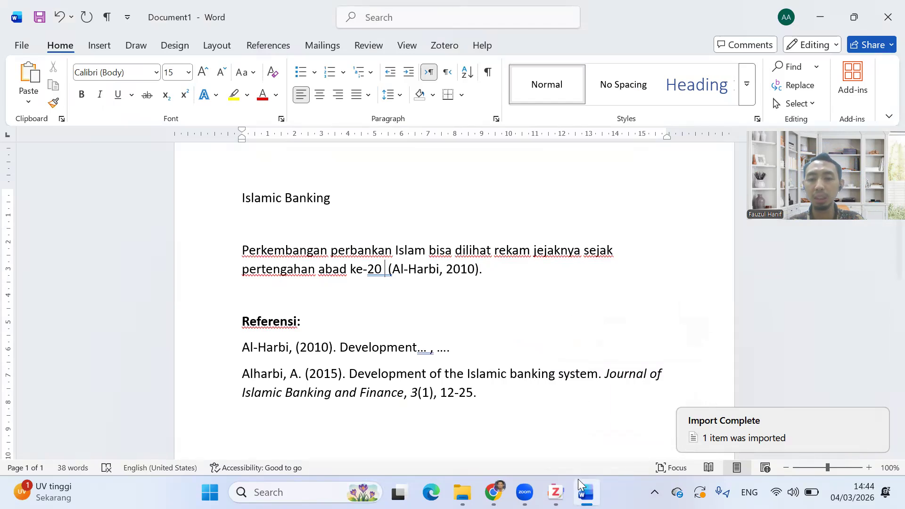
{"action": "left_click", "coordinate": [555, 491]}
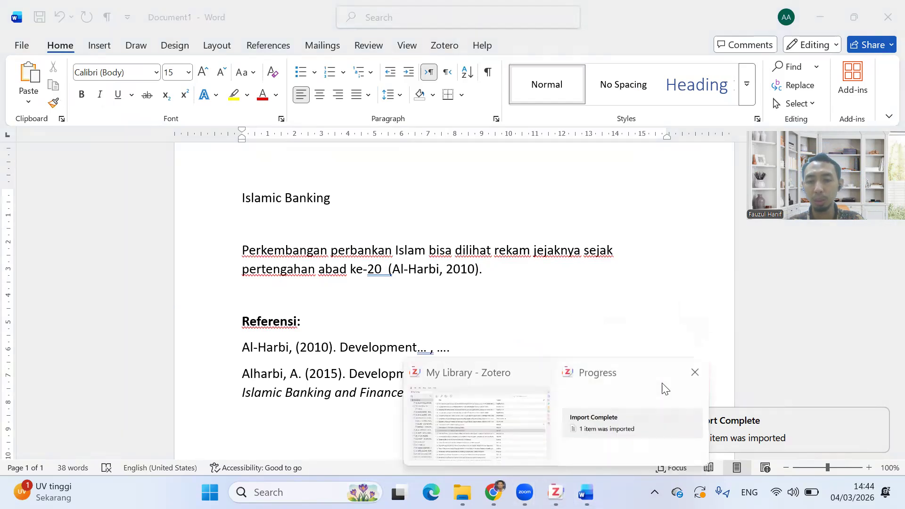
{"action": "left_click", "coordinate": [698, 371]}
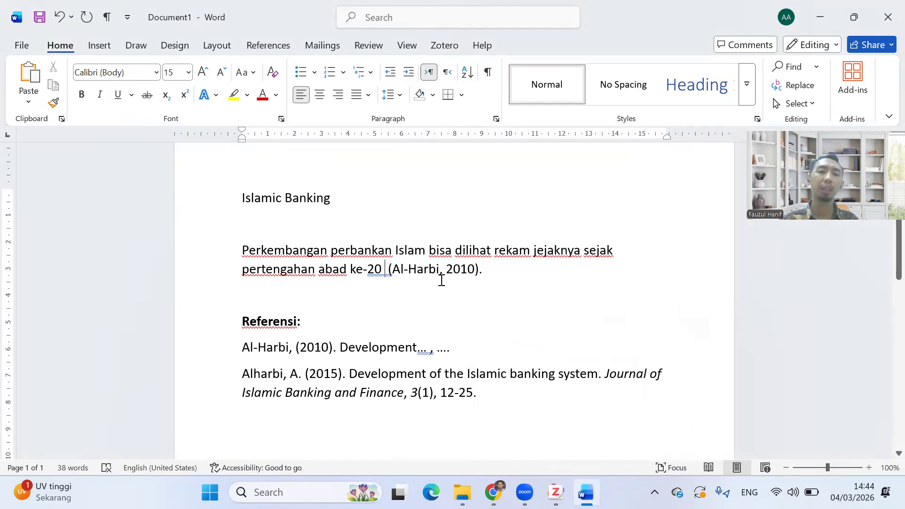
{"action": "left_click", "coordinate": [446, 47]}
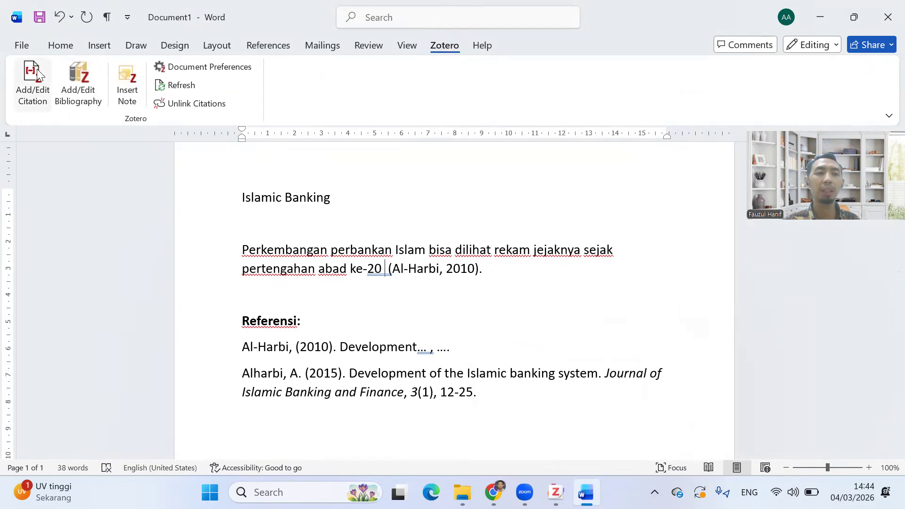
Start adding a Zotero citation and examine the citation styles offered for the document
{"action": "left_click", "coordinate": [37, 69]}
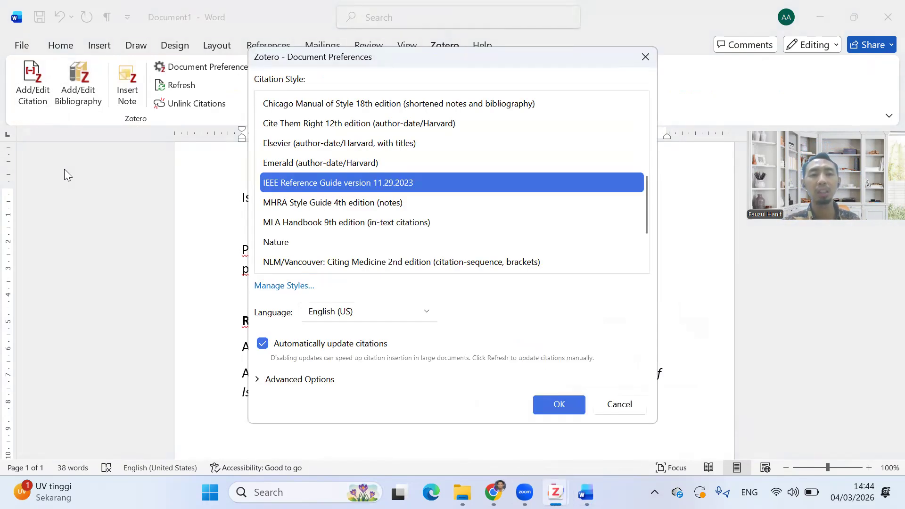
{"action": "scroll", "coordinate": [389, 160], "scroll_direction": "down", "scroll_amount": 2}
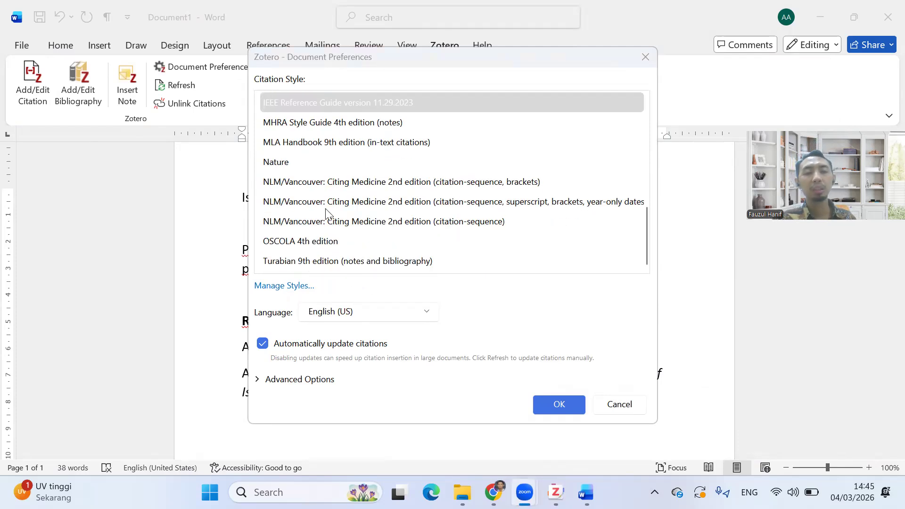
{"action": "scroll", "coordinate": [355, 259], "scroll_direction": "up", "scroll_amount": 5}
{"action": "scroll", "coordinate": [330, 266], "scroll_direction": "down", "scroll_amount": 4}
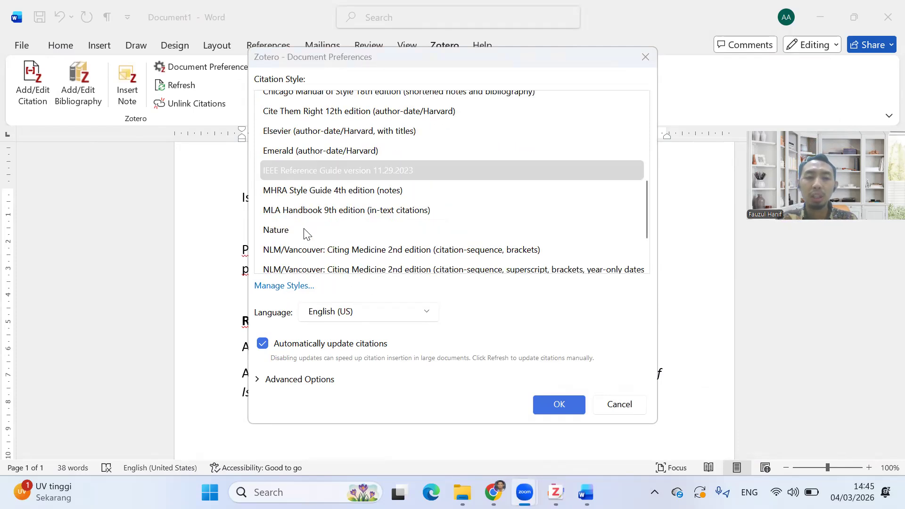
{"action": "scroll", "coordinate": [292, 264], "scroll_direction": "down", "scroll_amount": 3}
Review the installed styles in the style manager, search Zotero's online style repository for "apa", look through the matching styles and close the repository
{"action": "left_click", "coordinate": [283, 286]}
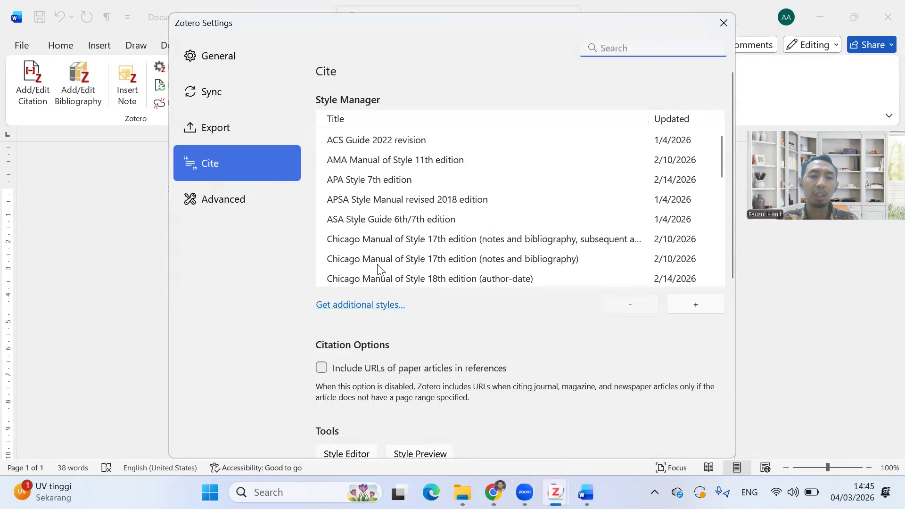
{"action": "scroll", "coordinate": [460, 205], "scroll_direction": "down", "scroll_amount": 5}
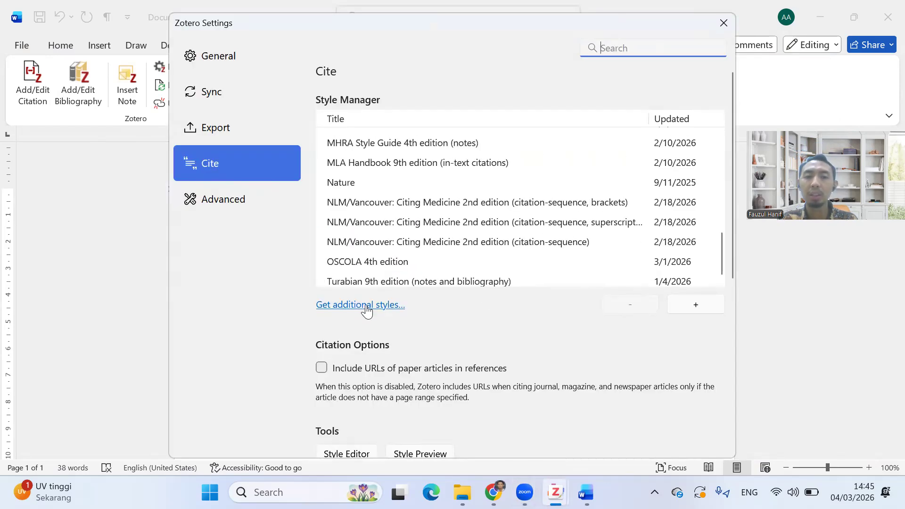
{"action": "left_click", "coordinate": [366, 309]}
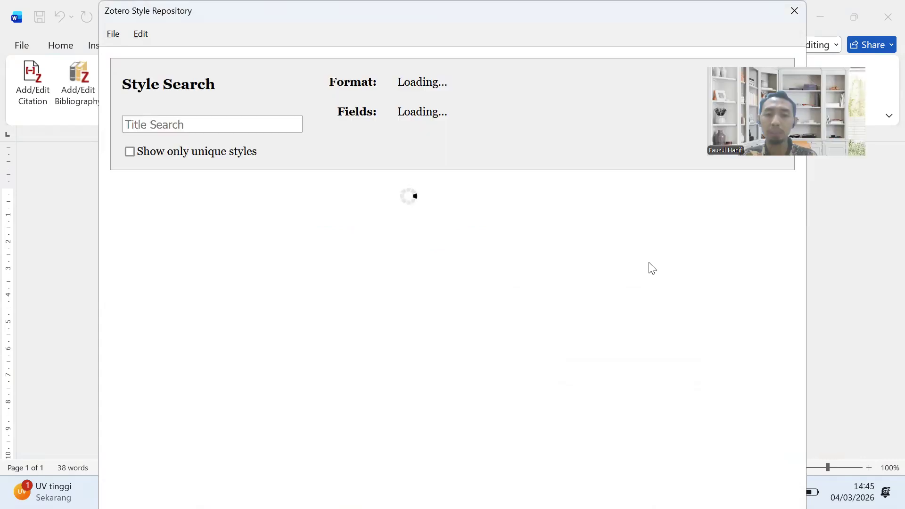
{"action": "left_click", "coordinate": [223, 129]}
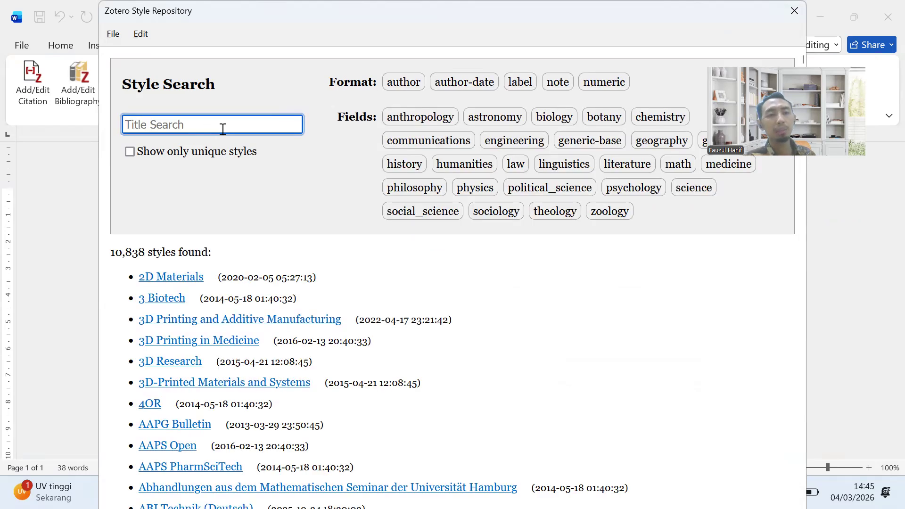
{"action": "type", "text": "a"}
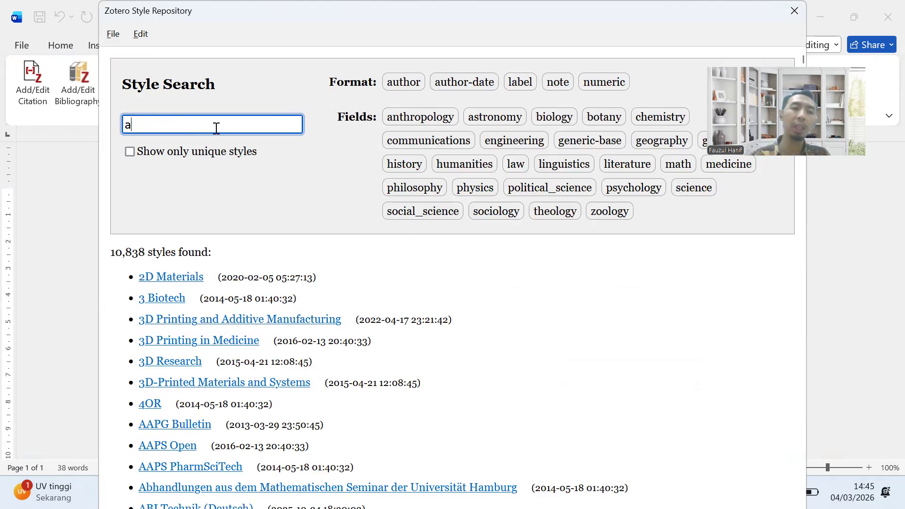
{"action": "type", "text": "pa"}
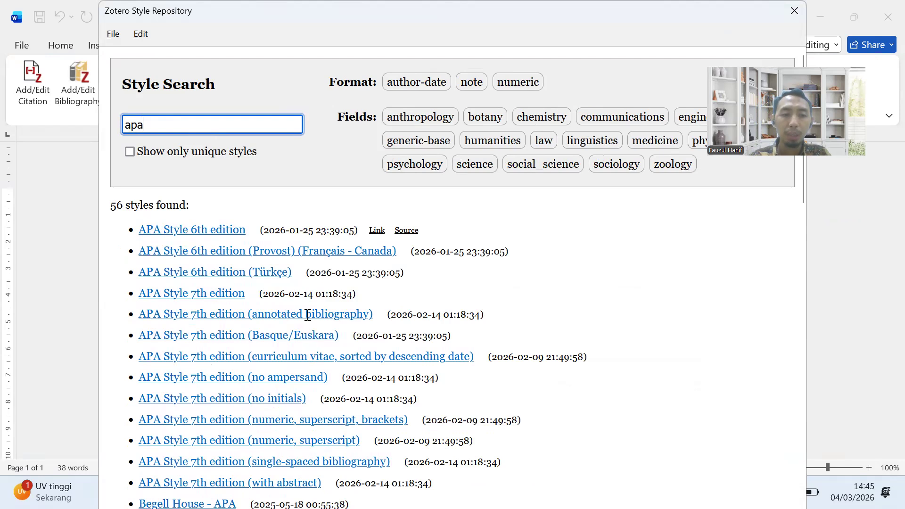
{"action": "mouse_move", "coordinate": [308, 377]}
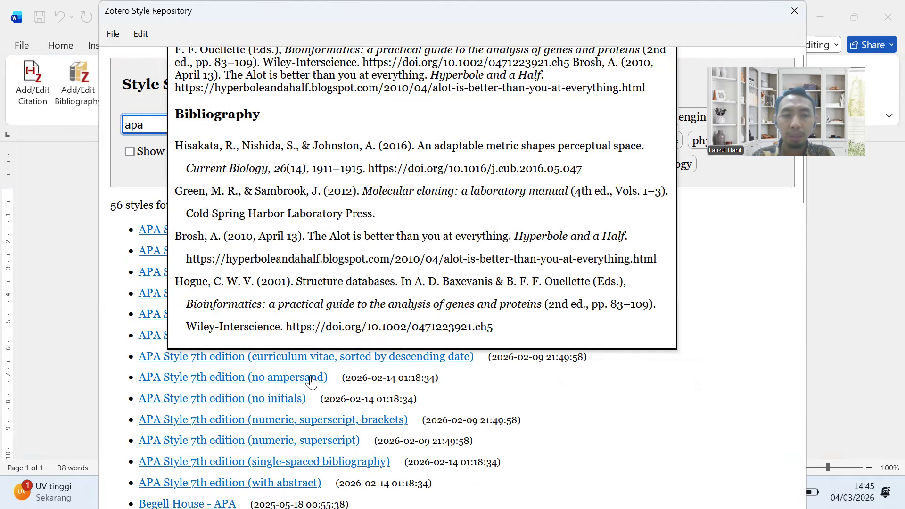
{"action": "scroll", "coordinate": [312, 382], "scroll_direction": "down", "scroll_amount": 5}
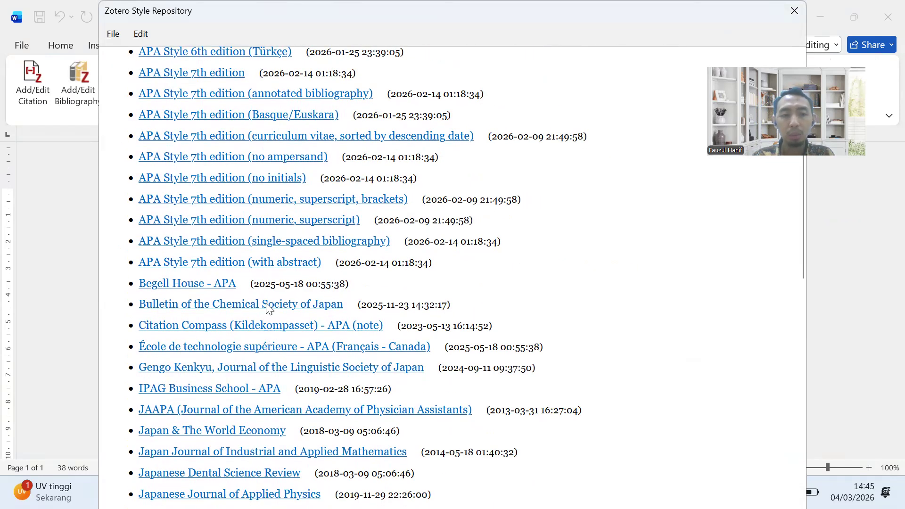
{"action": "scroll", "coordinate": [268, 308], "scroll_direction": "up", "scroll_amount": 5}
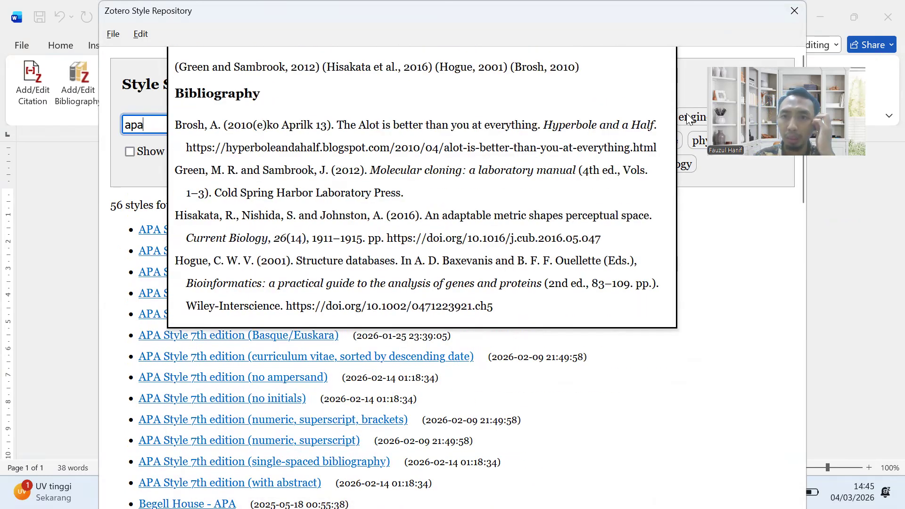
{"action": "left_click", "coordinate": [794, 12]}
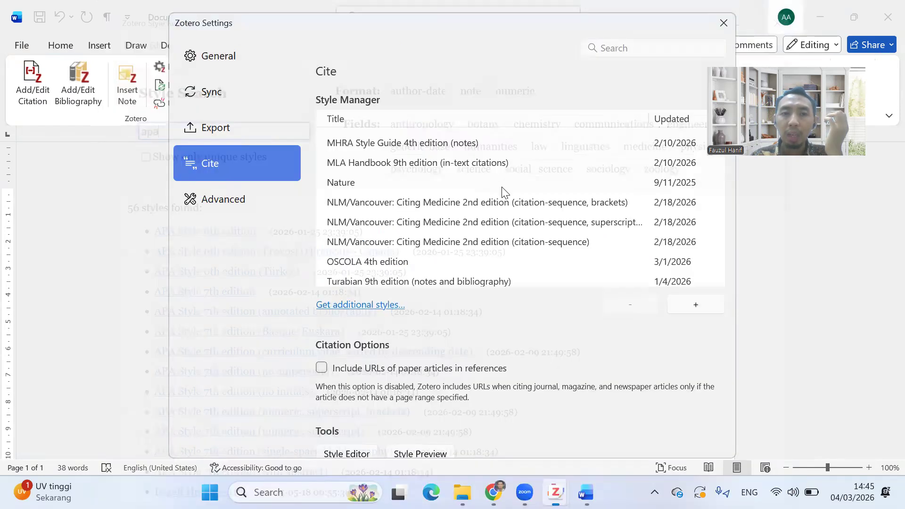
Highlight APA Style 7th edition in the style manager and examine the remaining Cite settings, including the word processor add-ins
{"action": "scroll", "coordinate": [452, 229], "scroll_direction": "up", "scroll_amount": 5}
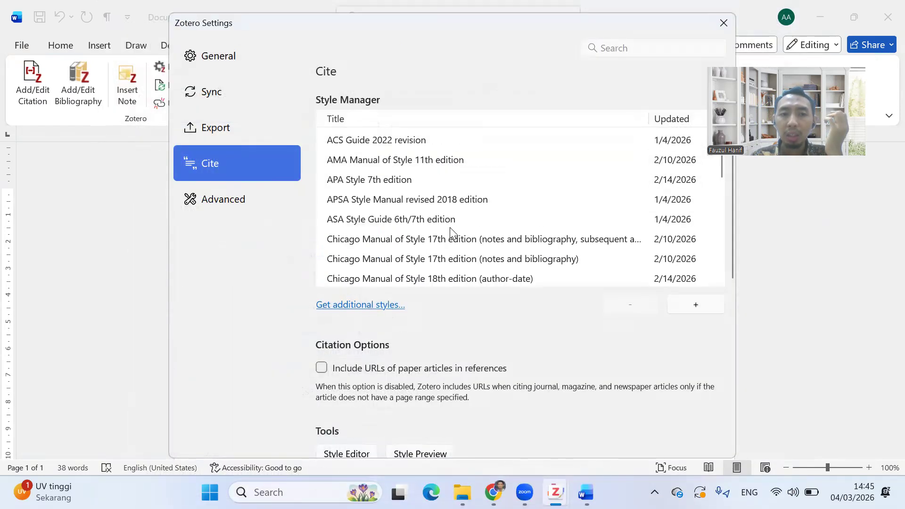
{"action": "left_click", "coordinate": [393, 188]}
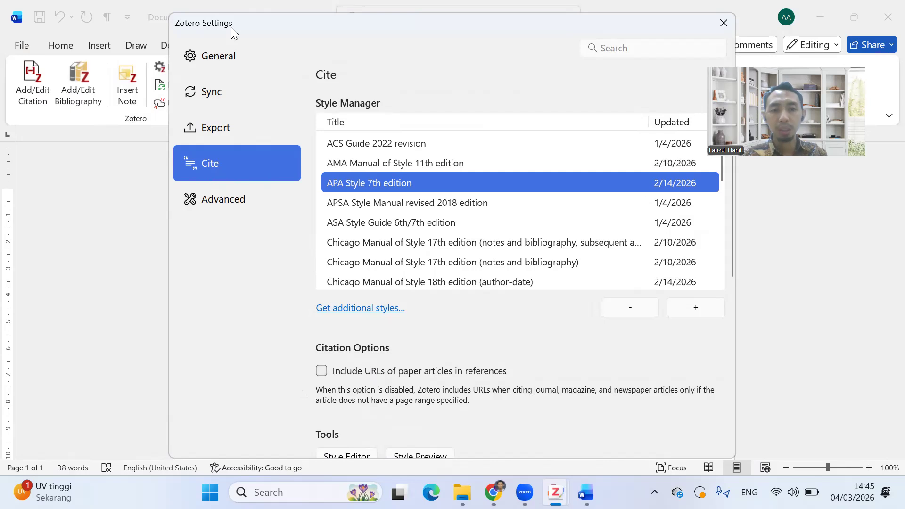
{"action": "left_click_drag", "start_coordinate": [231, 28], "coordinate": [217, 15]}
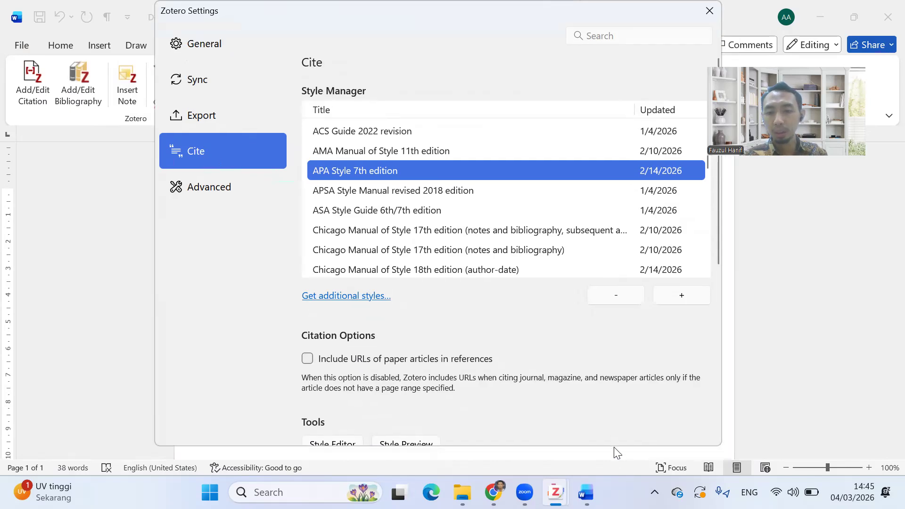
{"action": "left_click_drag", "start_coordinate": [615, 450], "coordinate": [615, 461]}
{"action": "scroll", "coordinate": [457, 395], "scroll_direction": "down", "scroll_amount": 5}
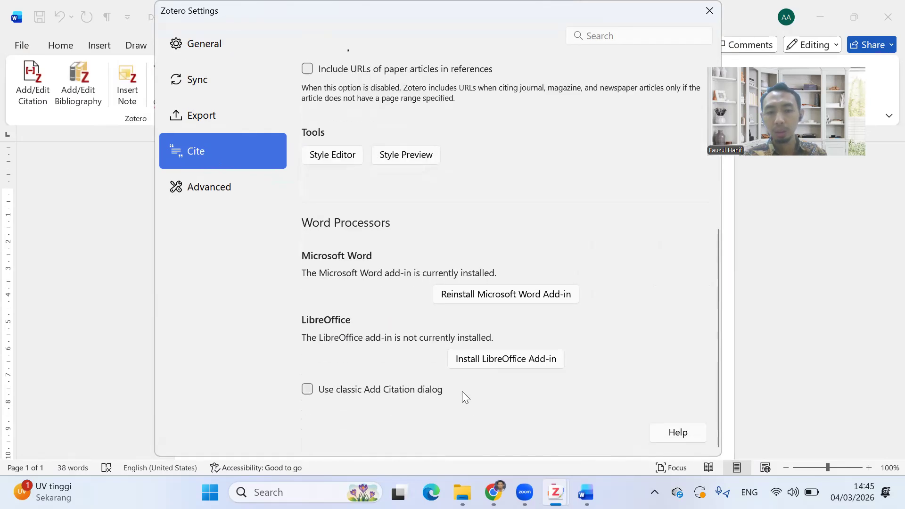
{"action": "scroll", "coordinate": [567, 364], "scroll_direction": "up", "scroll_amount": 5}
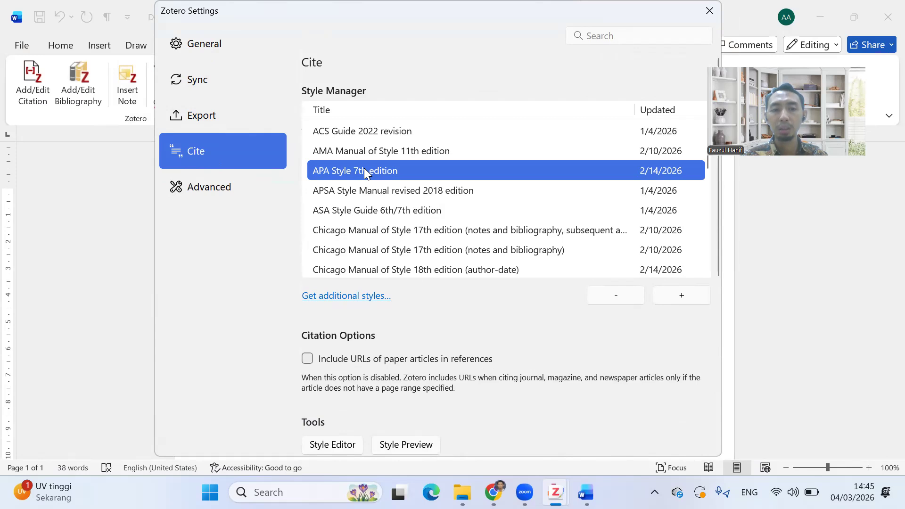
{"action": "scroll", "coordinate": [434, 346], "scroll_direction": "down", "scroll_amount": 4}
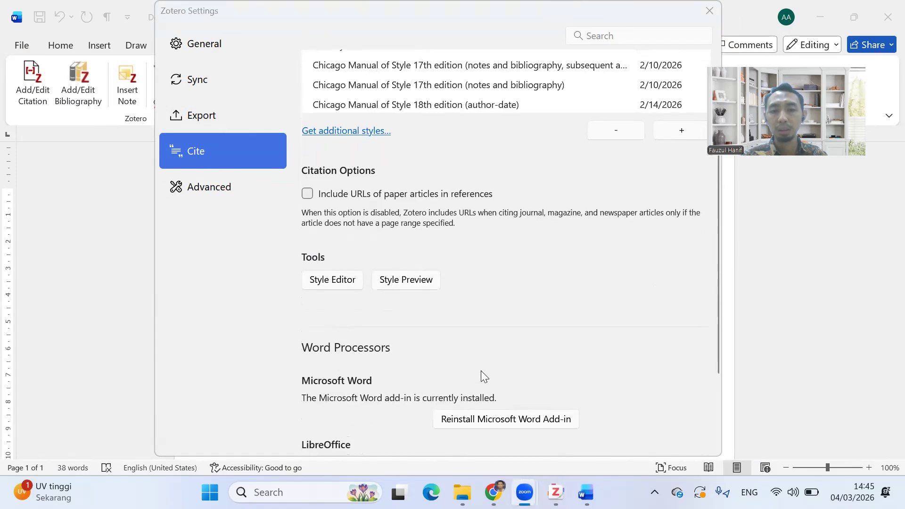
{"action": "scroll", "coordinate": [481, 370], "scroll_direction": "down", "scroll_amount": 2}
{"action": "scroll", "coordinate": [459, 264], "scroll_direction": "up", "scroll_amount": 6}
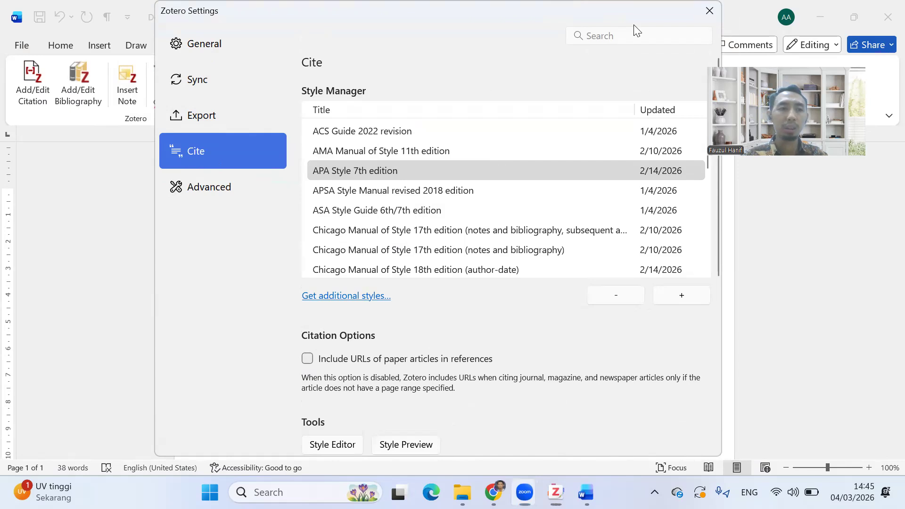
Return to the Word document and set its Zotero citation style to APA Style 7th edition
{"action": "left_click", "coordinate": [29, 73]}
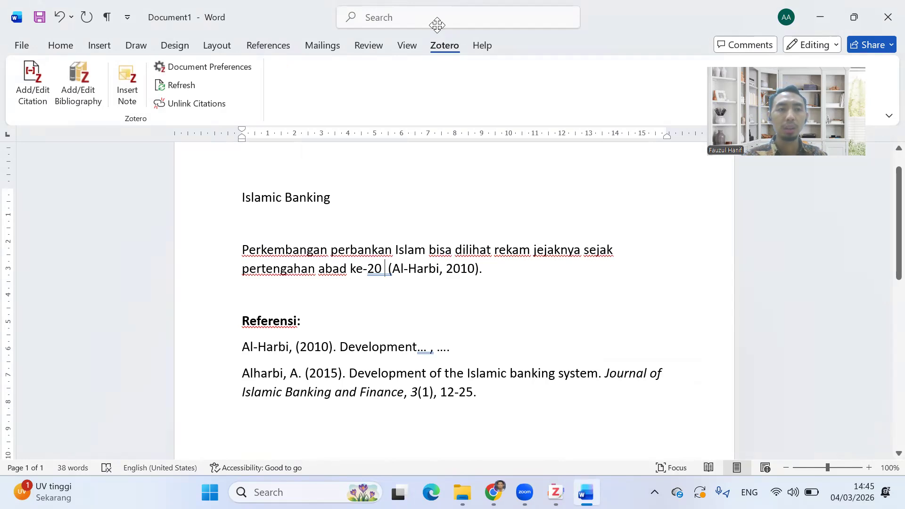
{"action": "left_click", "coordinate": [203, 66]}
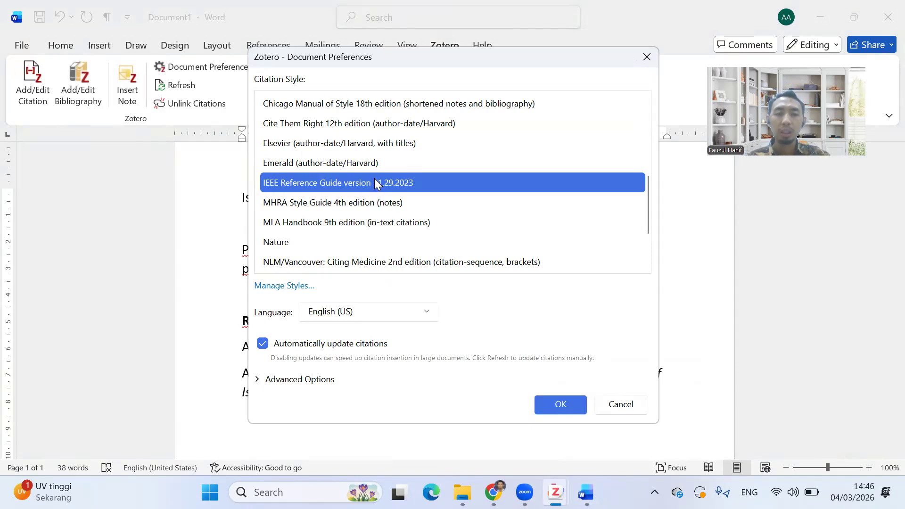
{"action": "scroll", "coordinate": [375, 183], "scroll_direction": "up", "scroll_amount": 5}
{"action": "left_click", "coordinate": [339, 144]}
{"action": "left_click", "coordinate": [551, 405]}
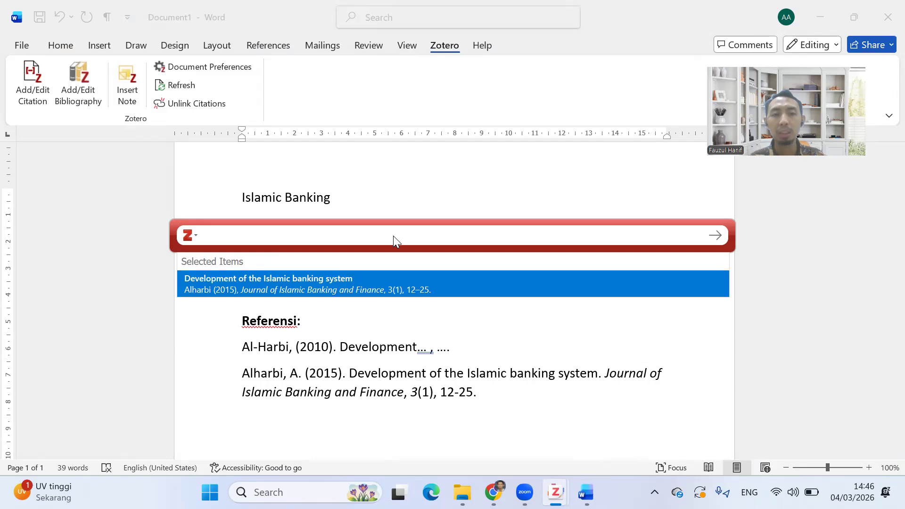
{"action": "type", "text": "alharbi"}
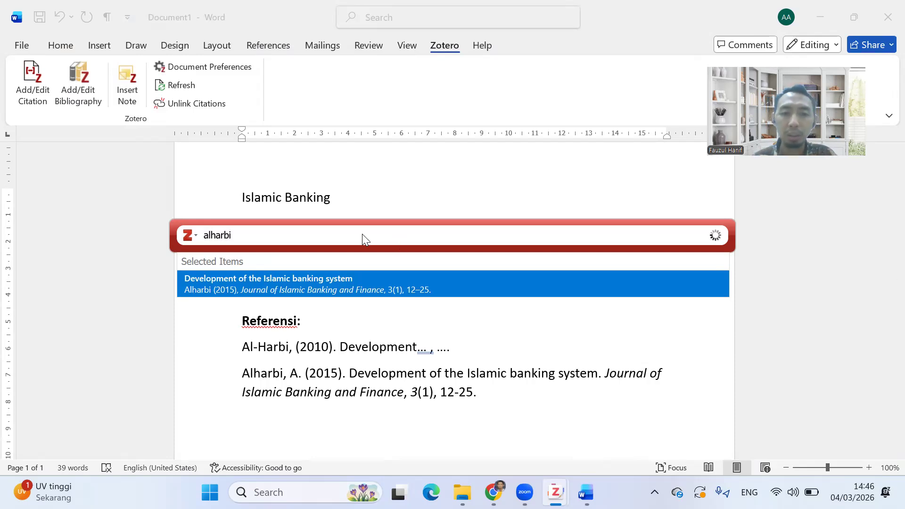
{"action": "key", "text": "Return"}
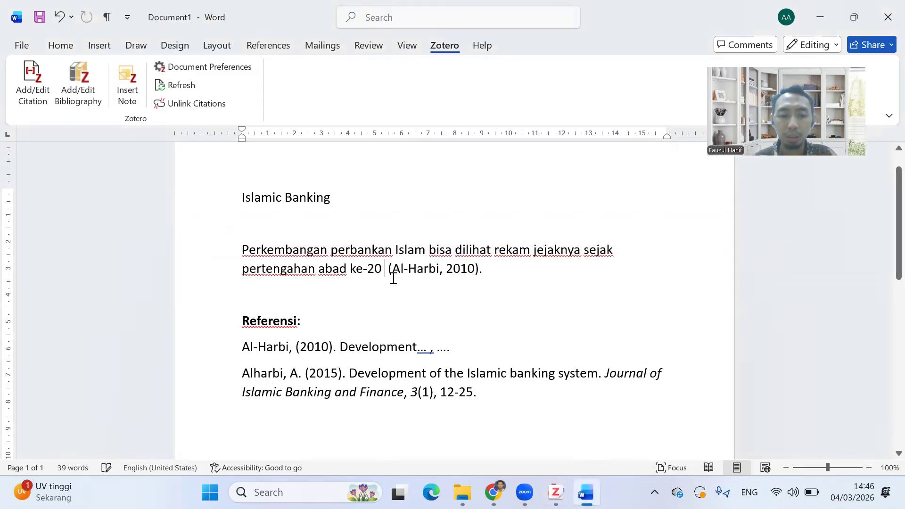
{"action": "left_click", "coordinate": [404, 255]}
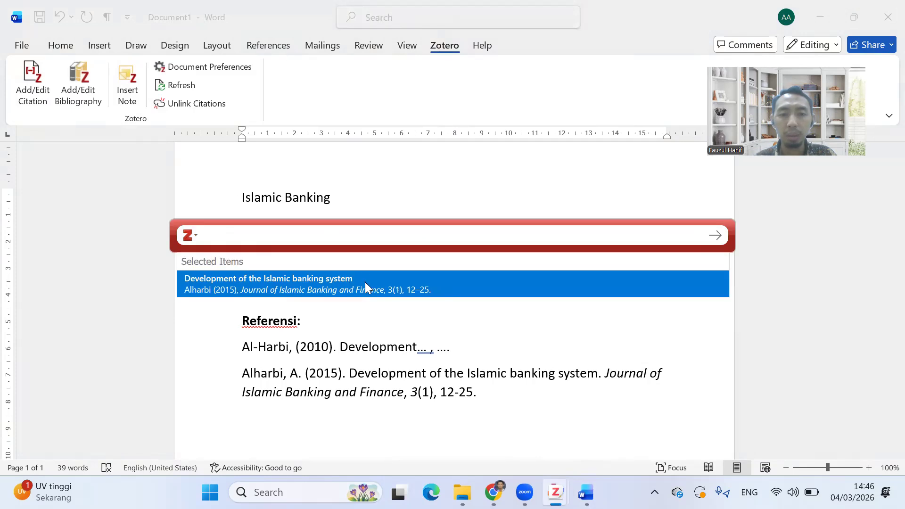
{"action": "mouse_move", "coordinate": [556, 492]}
{"action": "left_click", "coordinate": [485, 402]}
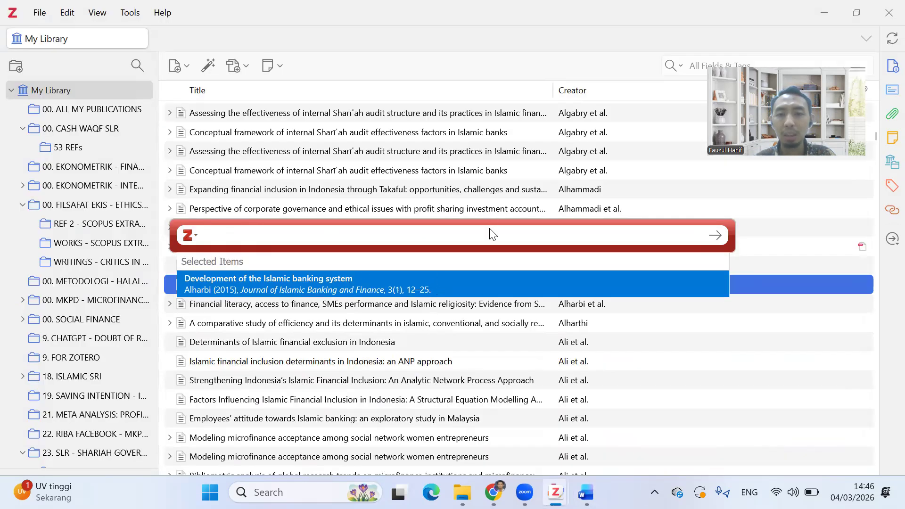
{"action": "left_click", "coordinate": [484, 342]}
{"action": "left_click", "coordinate": [484, 243]}
{"action": "key", "text": "Escape"}
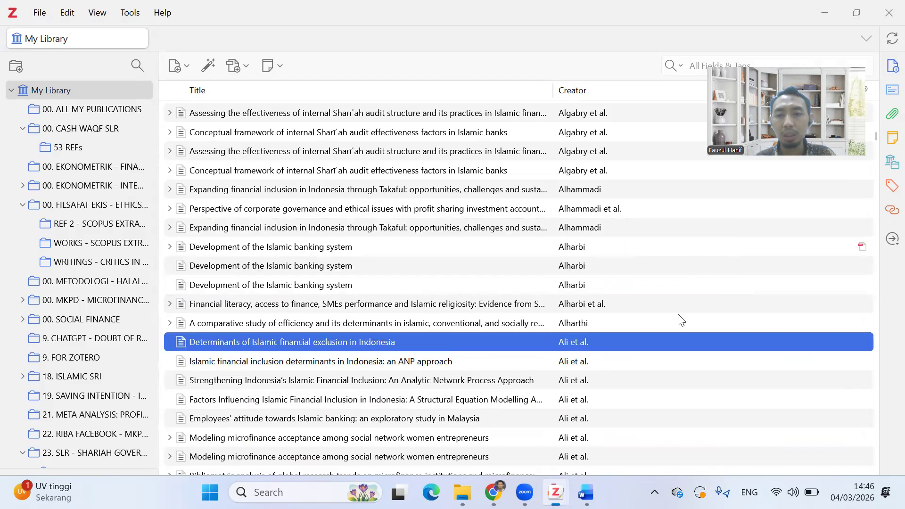
{"action": "left_click", "coordinate": [462, 423]}
{"action": "left_click", "coordinate": [824, 13]}
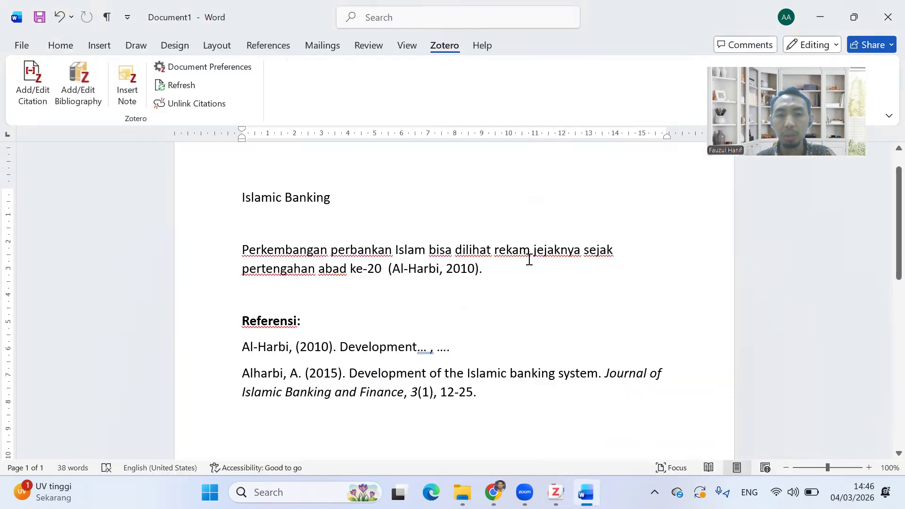
Insert a Zotero citation for the 2015 article "Development of the Islamic banking system" after "ke-20", finding it by its author's surname
{"action": "left_click", "coordinate": [33, 86]}
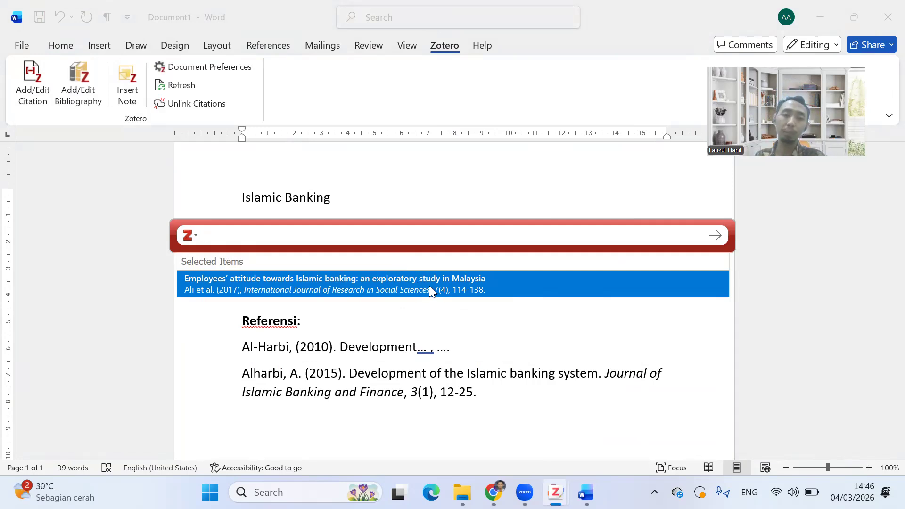
{"action": "type", "text": "alharbi"}
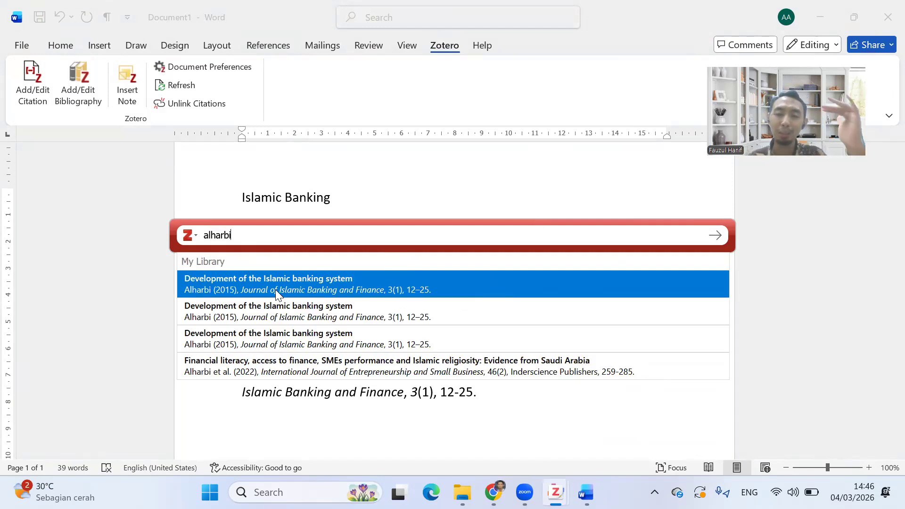
{"action": "left_click", "coordinate": [303, 286]}
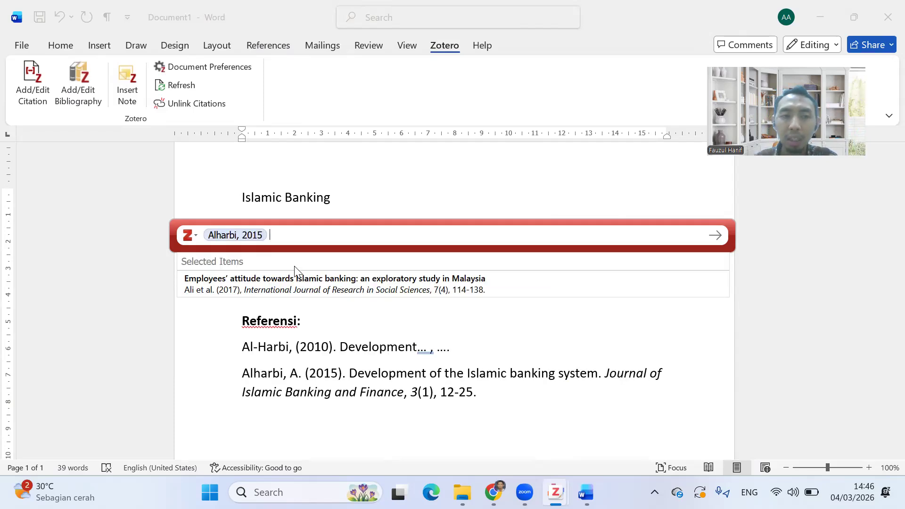
{"action": "key", "text": "Return"}
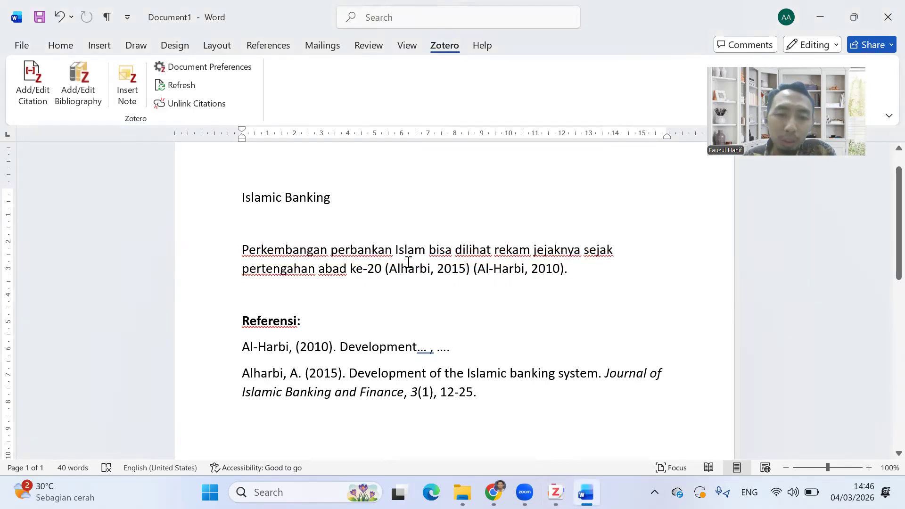
{"action": "left_click", "coordinate": [490, 269]}
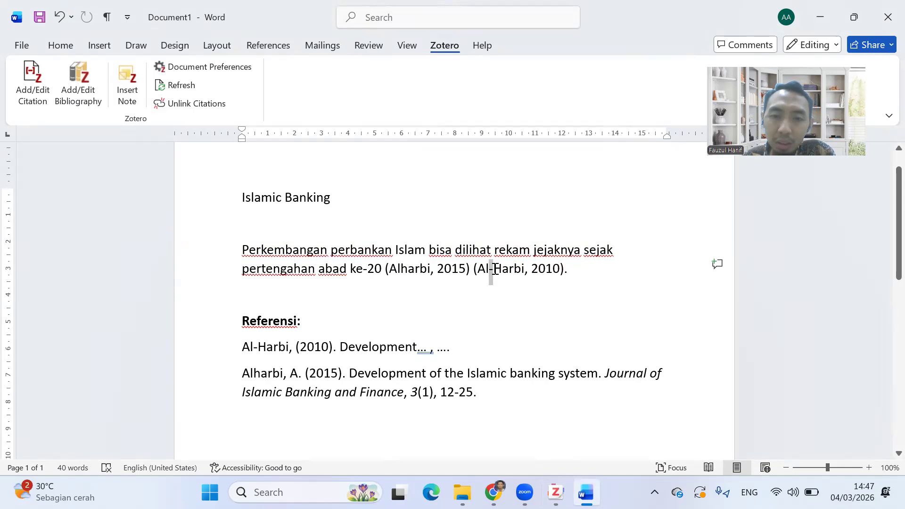
{"action": "left_click", "coordinate": [513, 289]}
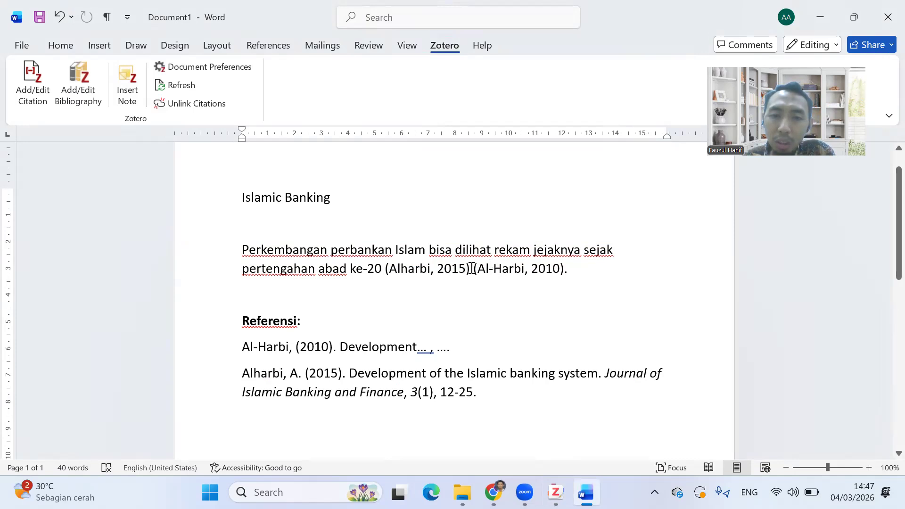
Delete the manually typed 2010 citation beside the Zotero citation and add a blank line below the "Referensi:" heading
{"action": "left_click", "coordinate": [472, 269]}
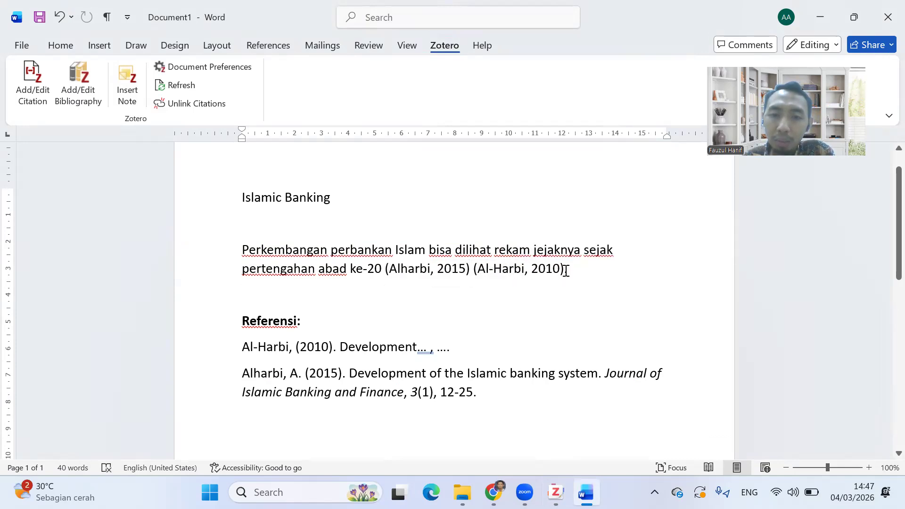
{"action": "key", "text": "shift+Left"}
{"action": "key", "text": "shift+Left"}
{"action": "key", "text": "shift+Left"}
{"action": "key", "text": "shift+Left"}
{"action": "key", "text": "shift+Left"}
{"action": "key", "text": "shift+Left"}
{"action": "key", "text": "shift+Left"}
{"action": "key", "text": "shift+Left"}
{"action": "key", "text": "shift+Left"}
{"action": "key", "text": "shift+Left"}
{"action": "key", "text": "shift+Left"}
{"action": "key", "text": "shift+Left"}
{"action": "key", "text": "shift+Left"}
{"action": "key", "text": "shift+Left"}
{"action": "key", "text": "shift+Left"}
{"action": "key", "text": "shift+Left"}
{"action": "key", "text": "BackSpace"}
{"action": "key", "text": "BackSpace"}
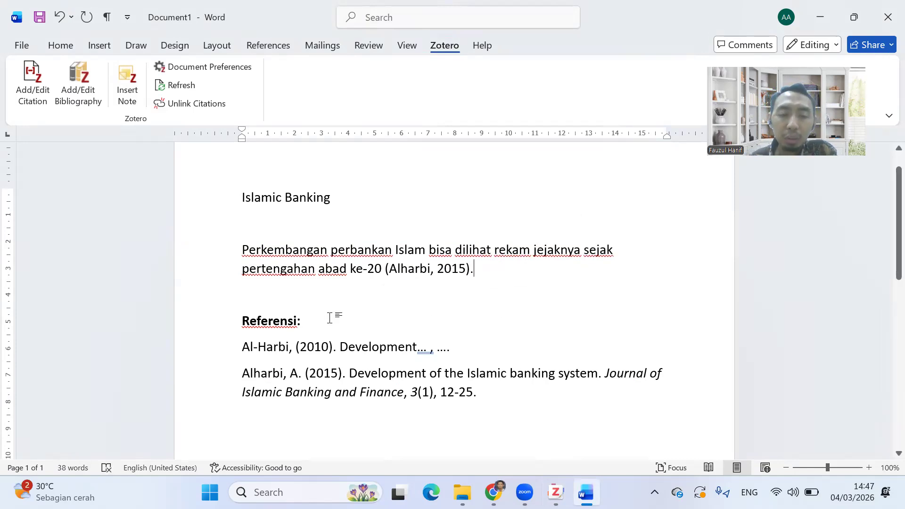
{"action": "key", "text": "Return"}
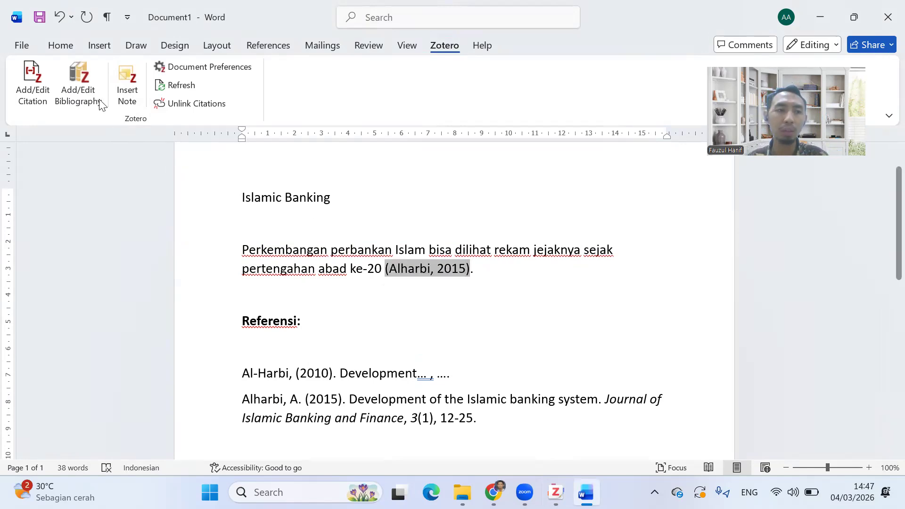
Open and close the existing 2015 citation for review, and try finding a source for a new citation after the sentence by an author's surname
{"action": "left_click", "coordinate": [32, 85]}
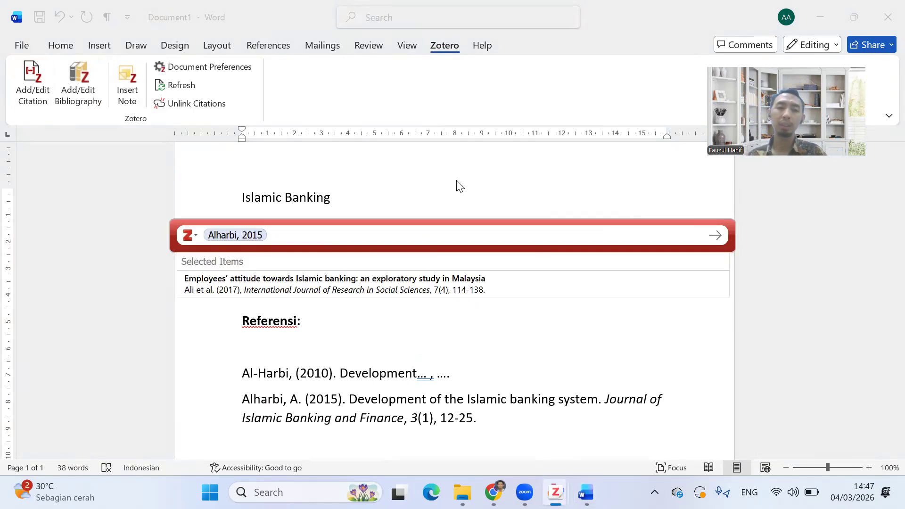
{"action": "key", "text": "Return"}
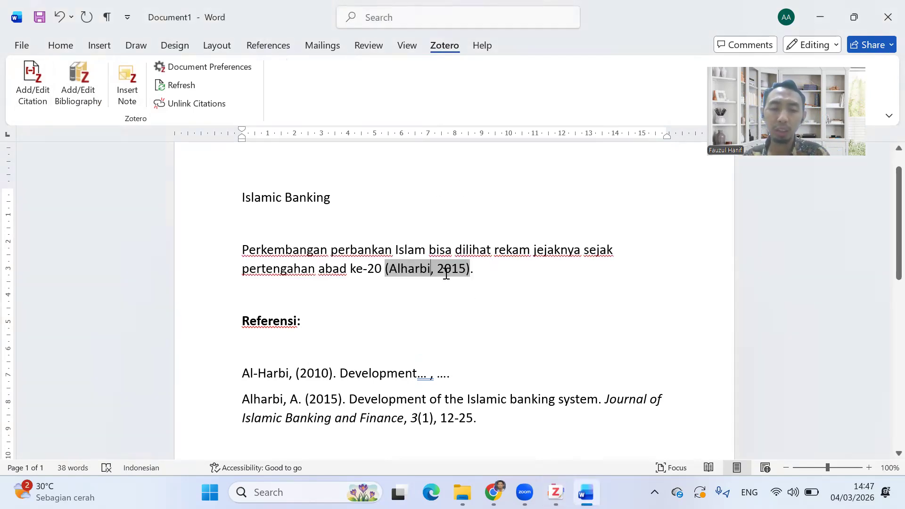
{"action": "left_click", "coordinate": [539, 273]}
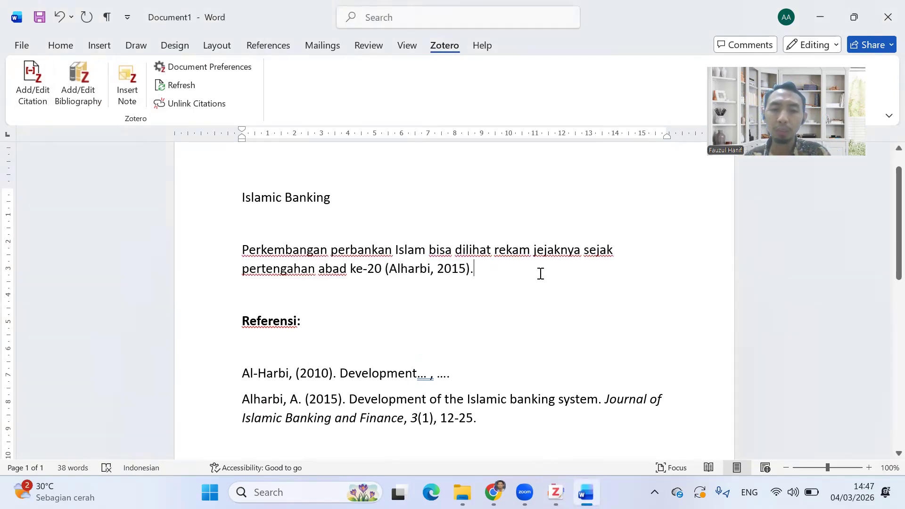
{"action": "left_click", "coordinate": [25, 78]}
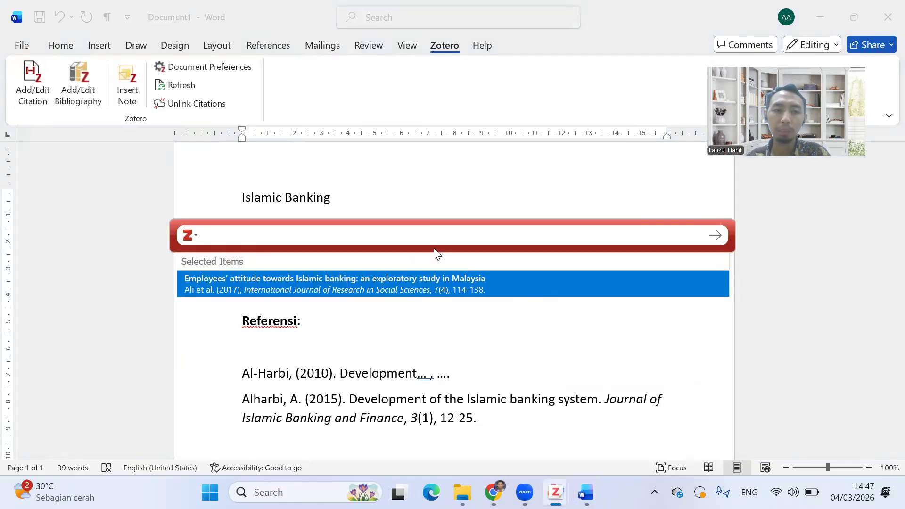
{"action": "type", "text": "askar"}
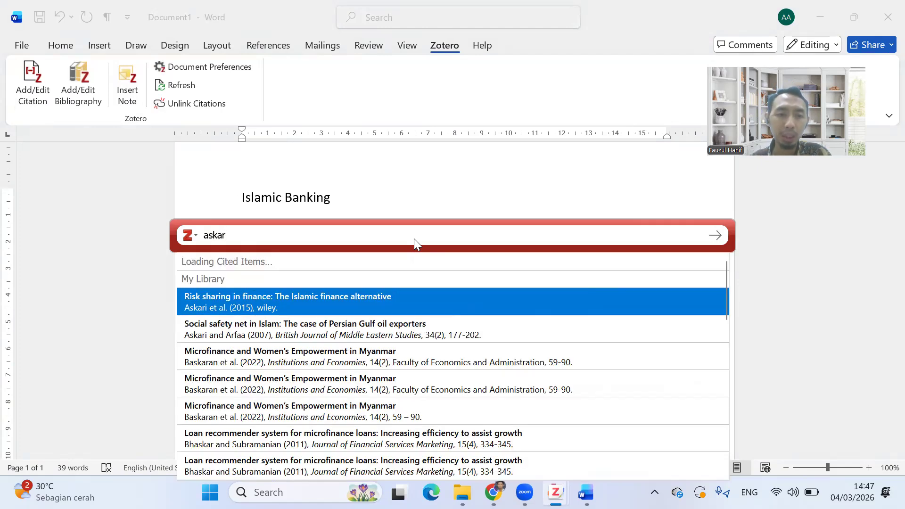
{"action": "type", "text": "i"}
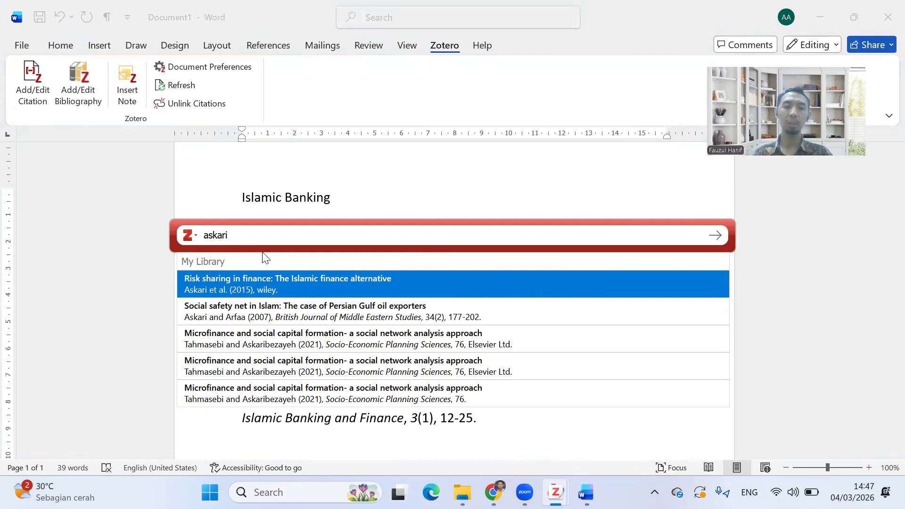
{"action": "key", "text": "BackSpace"}
{"action": "key", "text": "BackSpace"}
{"action": "key", "text": "BackSpace"}
{"action": "key", "text": "BackSpace"}
{"action": "key", "text": "BackSpace"}
{"action": "key", "text": "BackSpace"}
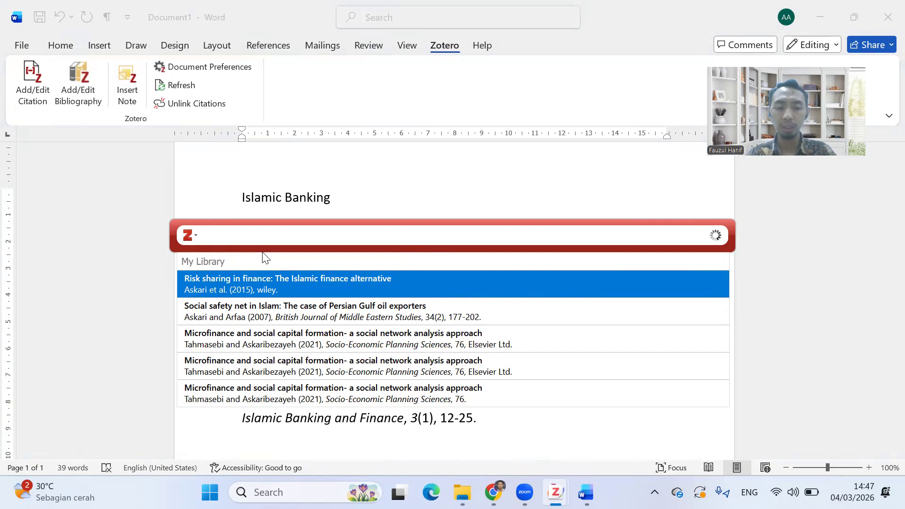
Search the library for "history" and insert "History of Islamic Bank in Indonesia: Issues Behind Its Establishment" (2016) as a separate citation after the sentence
{"action": "type", "text": "history"}
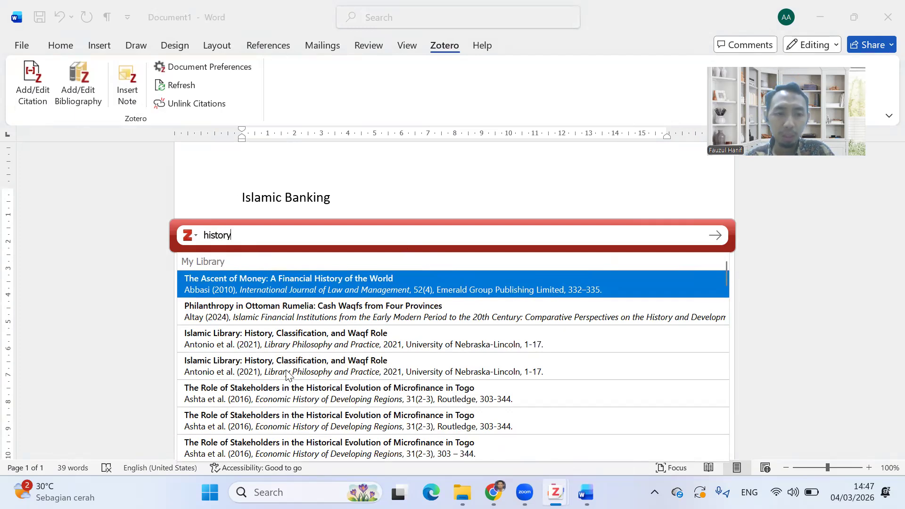
{"action": "scroll", "coordinate": [284, 372], "scroll_direction": "down", "scroll_amount": 2}
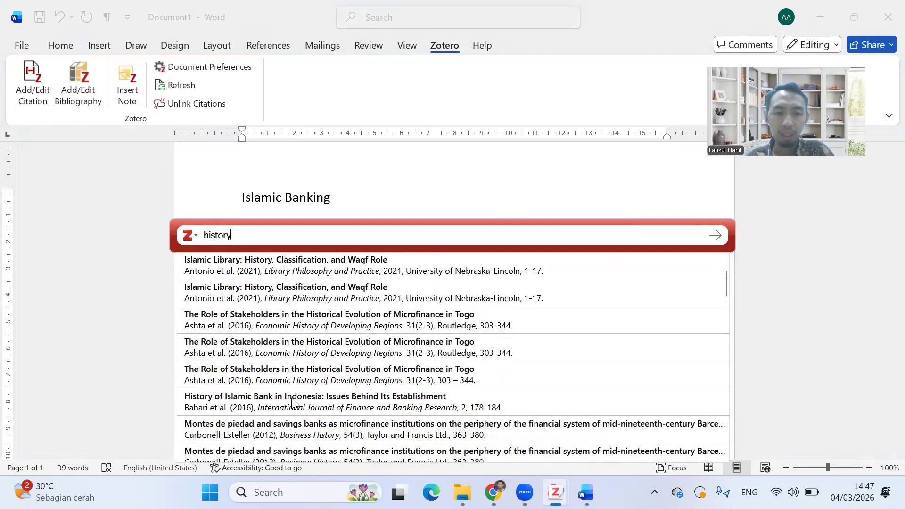
{"action": "scroll", "coordinate": [291, 400], "scroll_direction": "down", "scroll_amount": 2}
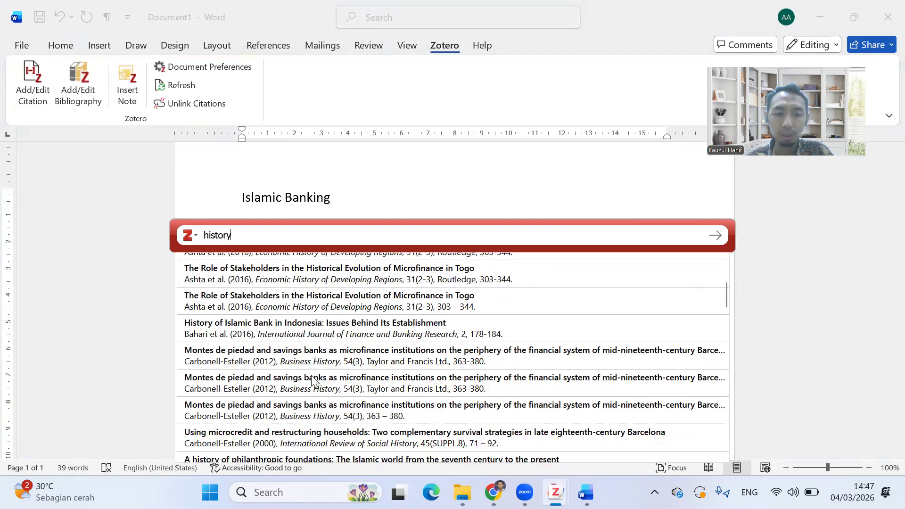
{"action": "scroll", "coordinate": [301, 377], "scroll_direction": "down", "scroll_amount": 4}
{"action": "scroll", "coordinate": [302, 382], "scroll_direction": "down", "scroll_amount": 5}
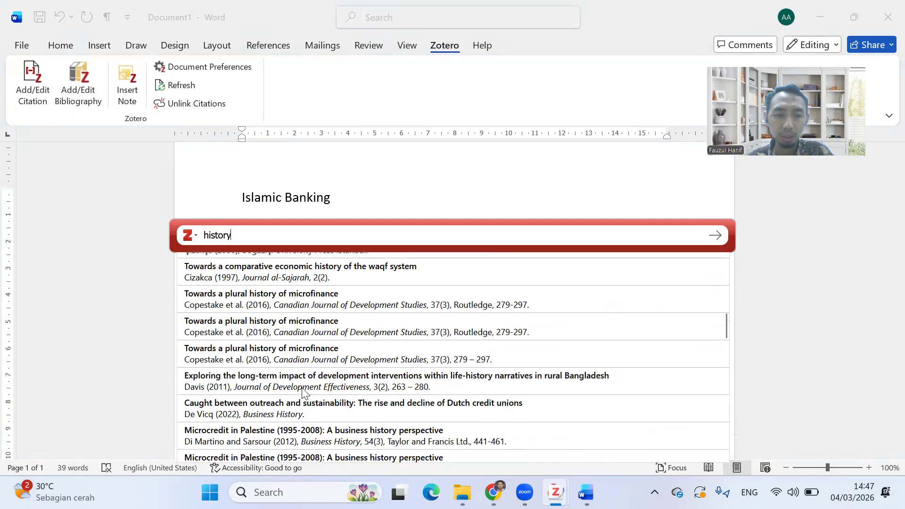
{"action": "scroll", "coordinate": [302, 392], "scroll_direction": "down", "scroll_amount": 3}
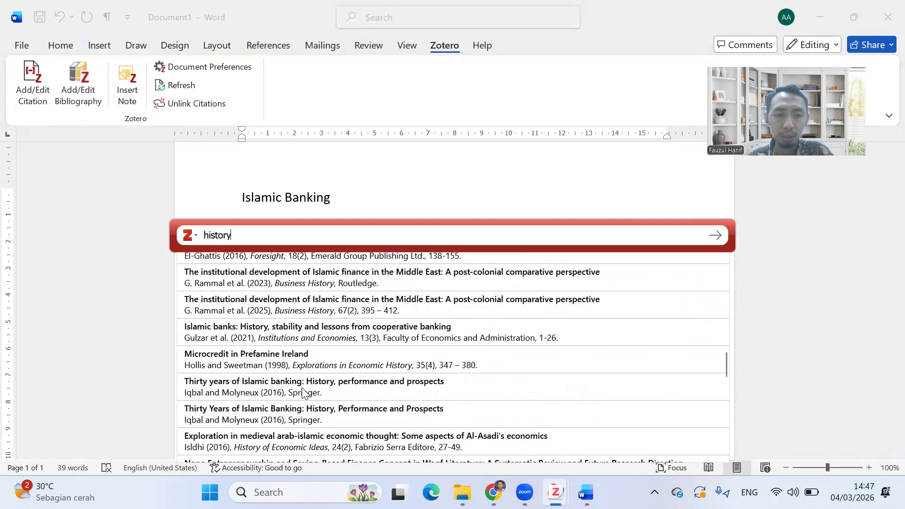
{"action": "scroll", "coordinate": [302, 391], "scroll_direction": "down", "scroll_amount": 7}
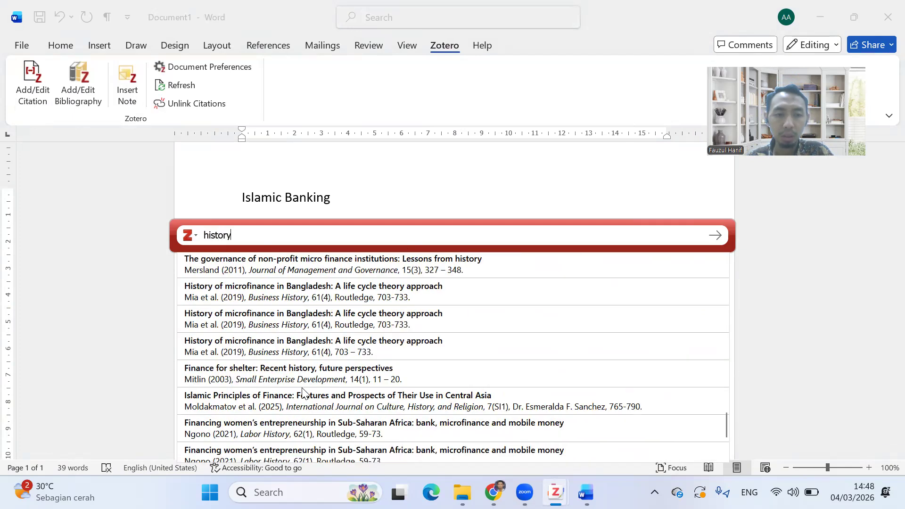
{"action": "scroll", "coordinate": [302, 391], "scroll_direction": "down", "scroll_amount": 1}
{"action": "scroll", "coordinate": [292, 350], "scroll_direction": "up", "scroll_amount": 6}
{"action": "scroll", "coordinate": [290, 349], "scroll_direction": "up", "scroll_amount": 20}
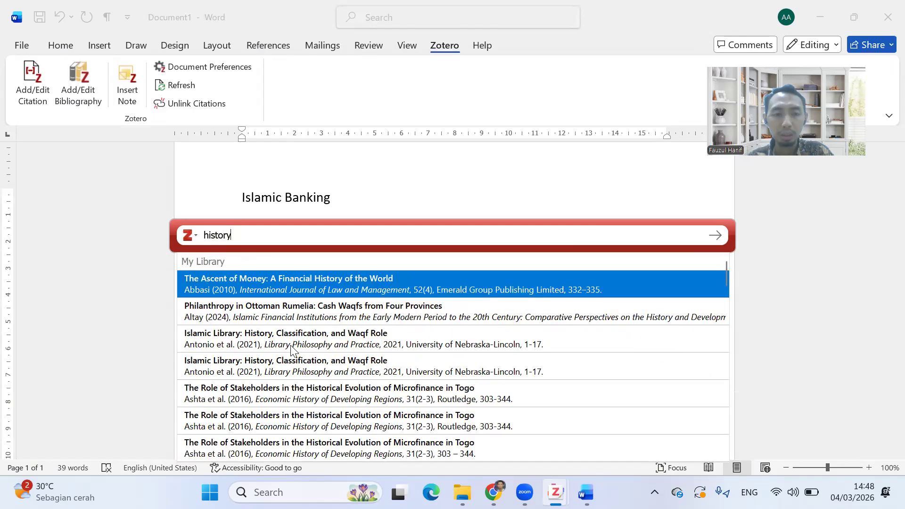
{"action": "scroll", "coordinate": [322, 396], "scroll_direction": "down", "scroll_amount": 2}
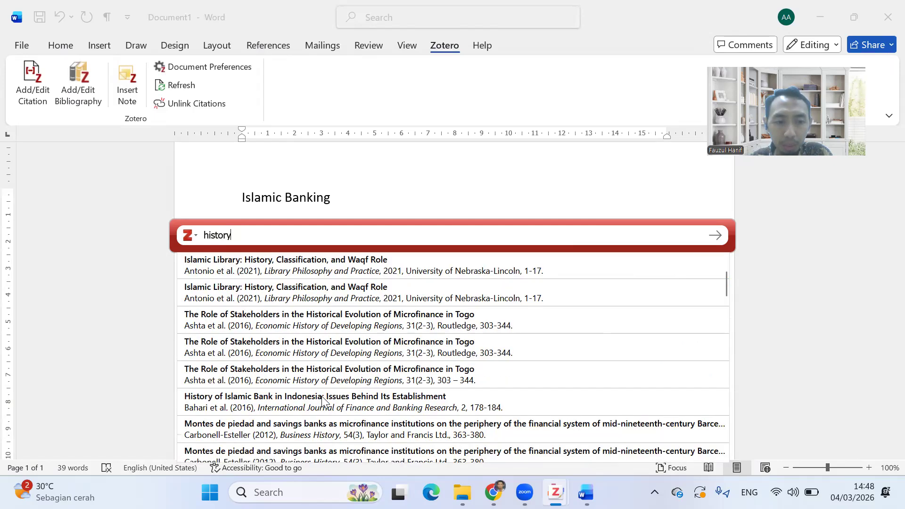
{"action": "scroll", "coordinate": [321, 396], "scroll_direction": "down", "scroll_amount": 2}
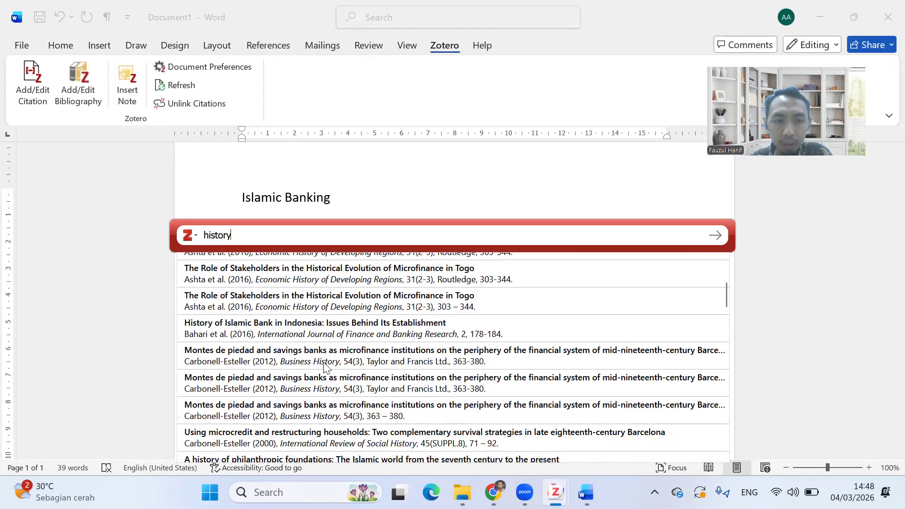
{"action": "left_click", "coordinate": [323, 330]}
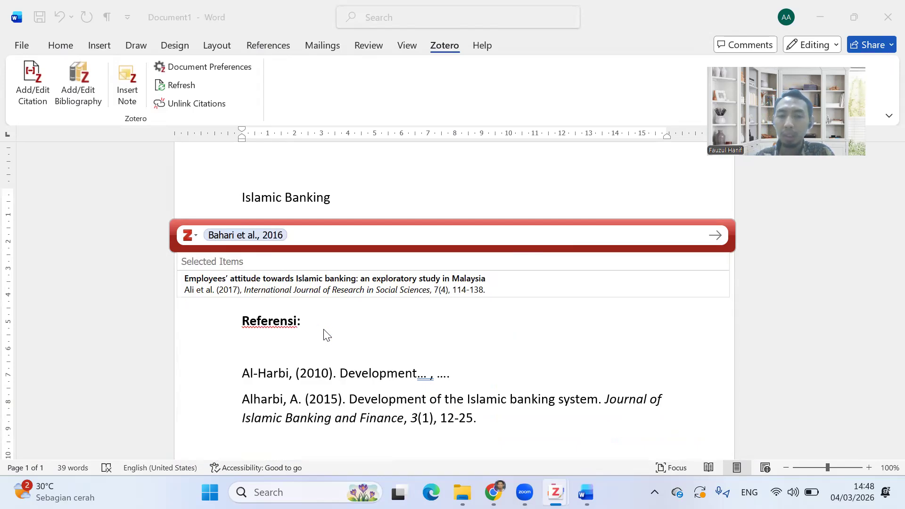
{"action": "key", "text": "Return"}
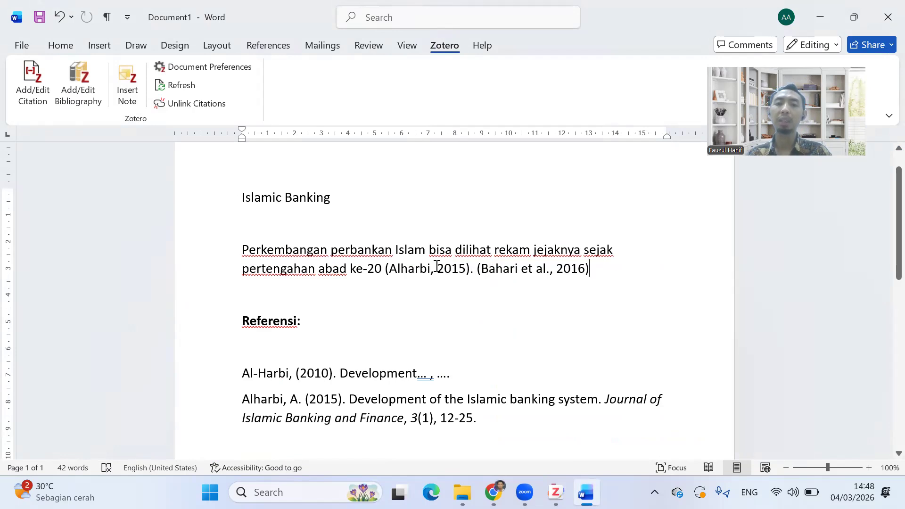
Add the 2016 article on Islamic bank history in Indonesia to the existing 2015 citation, searching for "history", and delete the separate 2016 citation
{"action": "left_click", "coordinate": [437, 266]}
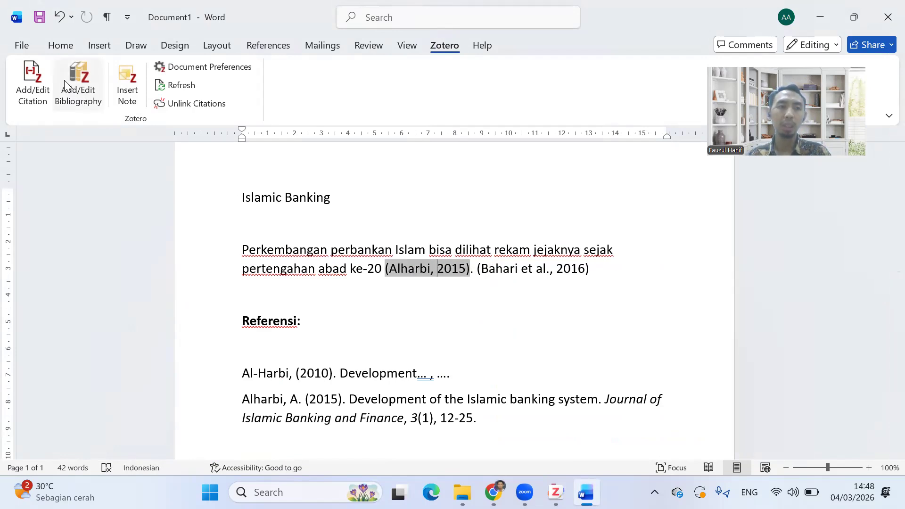
{"action": "left_click", "coordinate": [45, 70]}
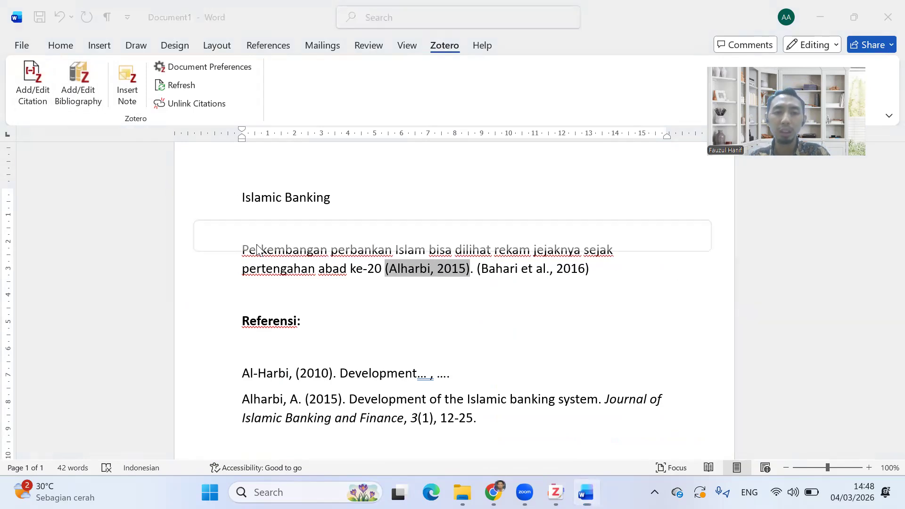
{"action": "type", "text": "history"}
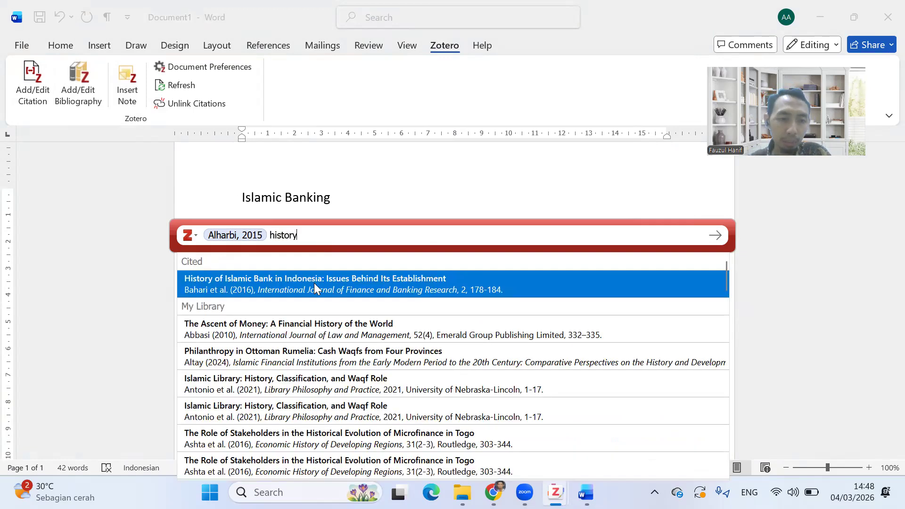
{"action": "left_click", "coordinate": [314, 282]}
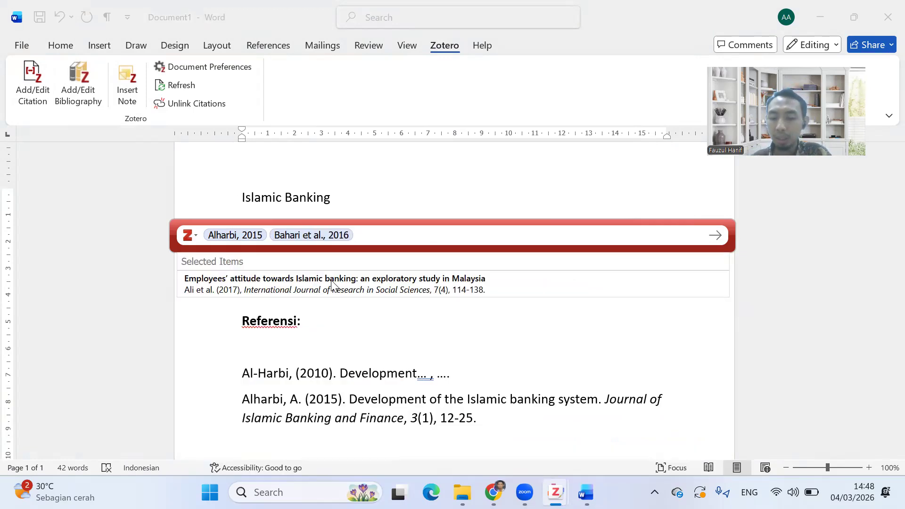
{"action": "key", "text": "Return"}
{"action": "left_click_drag", "start_coordinate": [637, 297], "coordinate": [588, 265]}
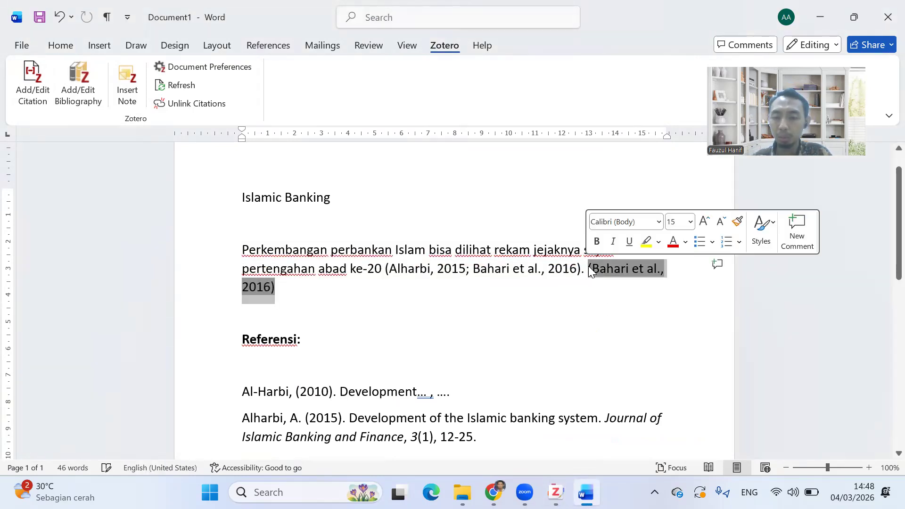
{"action": "key", "text": "Delete"}
Insert the Zotero bibliography on the blank line below the "Referensi:" heading and check its entries
{"action": "left_click", "coordinate": [349, 328]}
{"action": "left_click", "coordinate": [338, 343]}
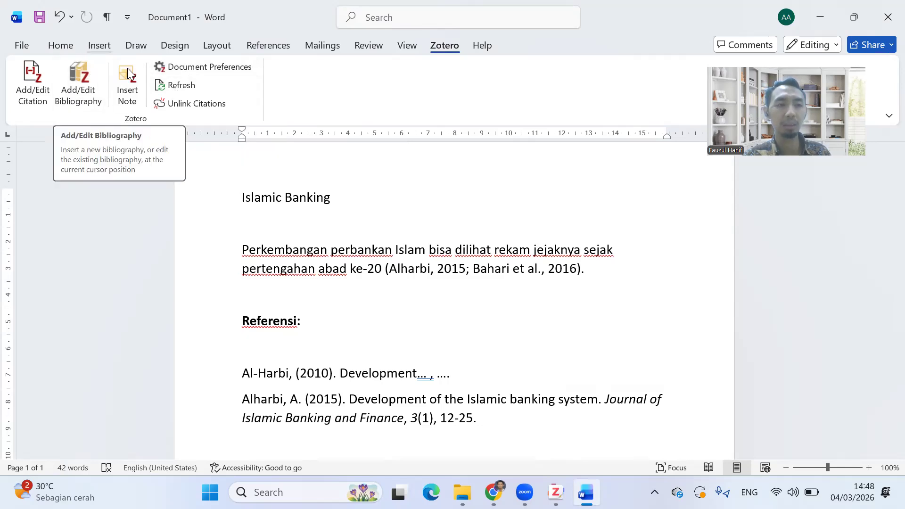
{"action": "left_click", "coordinate": [77, 89]}
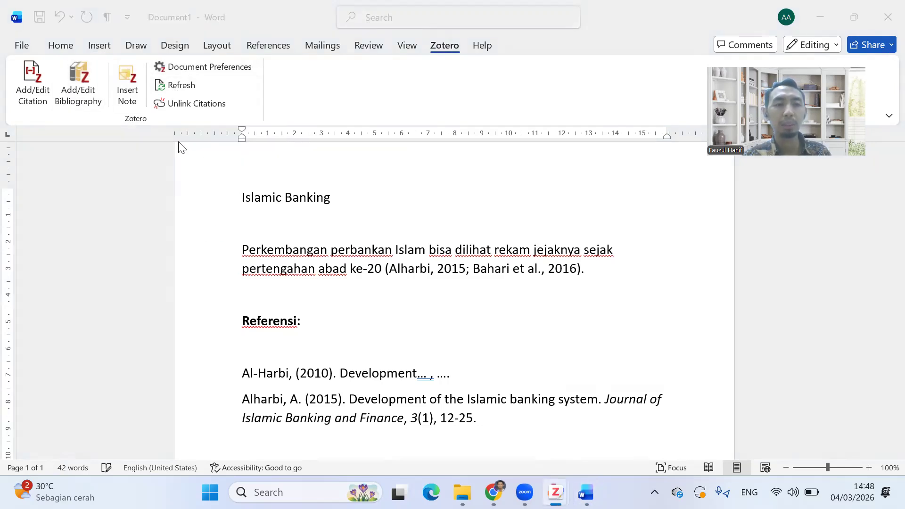
{"action": "scroll", "coordinate": [398, 362], "scroll_direction": "down", "scroll_amount": 1}
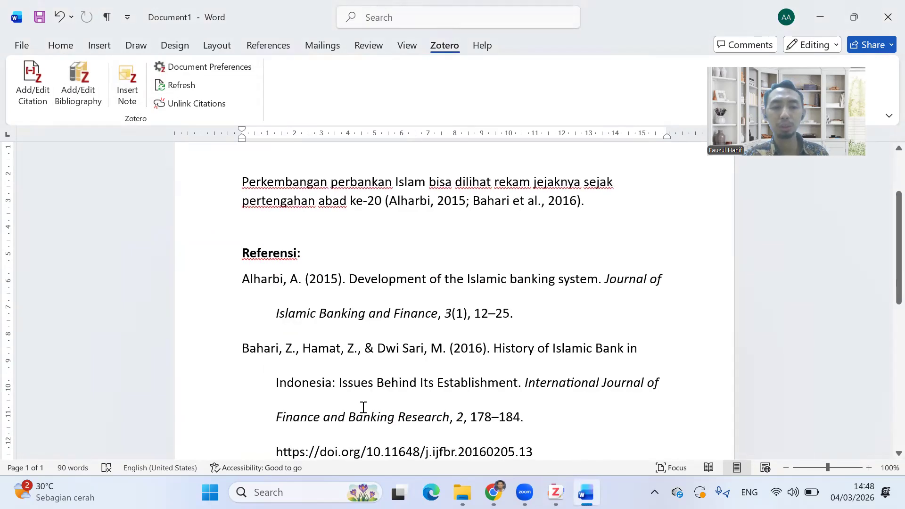
{"action": "scroll", "coordinate": [363, 408], "scroll_direction": "down", "scroll_amount": 1}
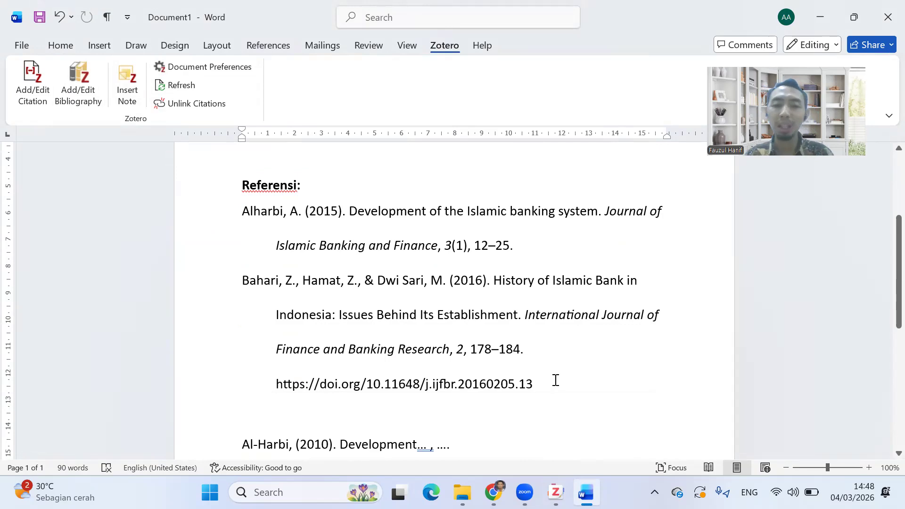
Copy the title of the 2016 article from the bibliography and search Google Scholar for "History of Islamic Bank in Indonesia: Issues Behind Its Establishment"
{"action": "left_click_drag", "start_coordinate": [489, 382], "coordinate": [219, 383]}
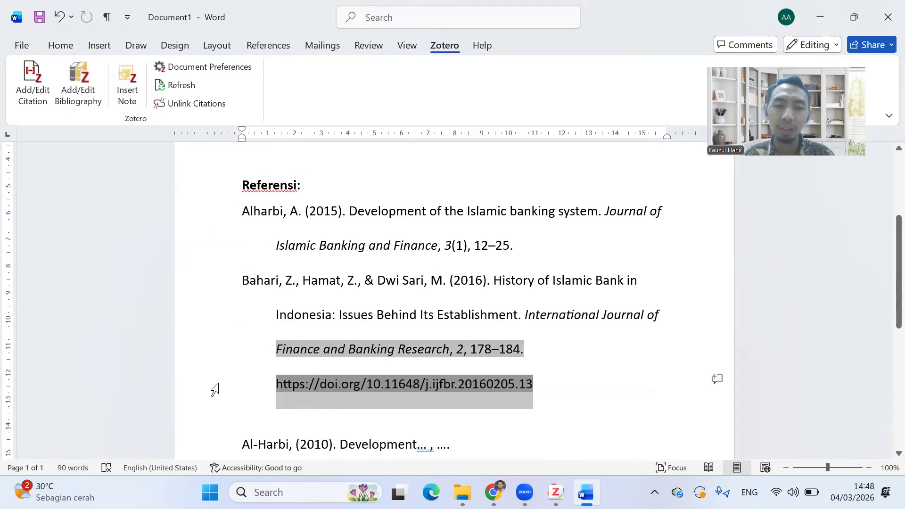
{"action": "left_click", "coordinate": [586, 349]}
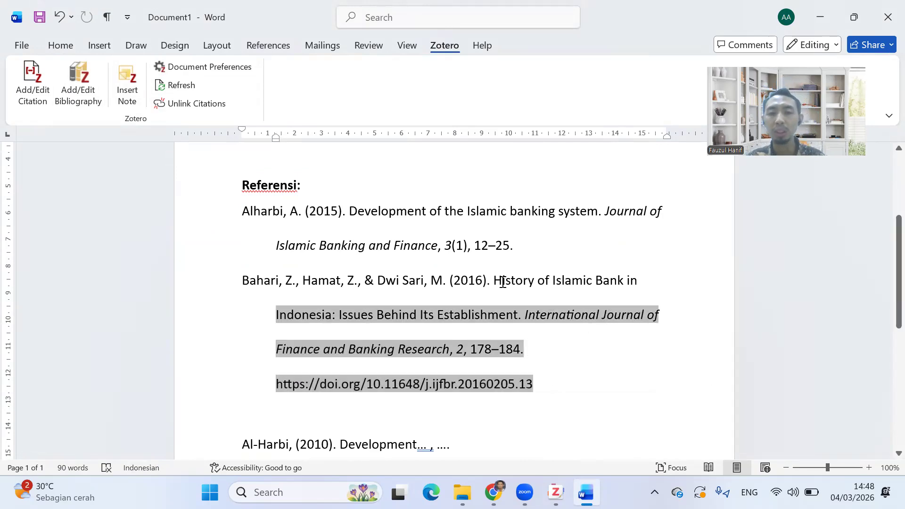
{"action": "left_click_drag", "start_coordinate": [501, 286], "coordinate": [517, 313]}
{"action": "key", "text": "ctrl+c"}
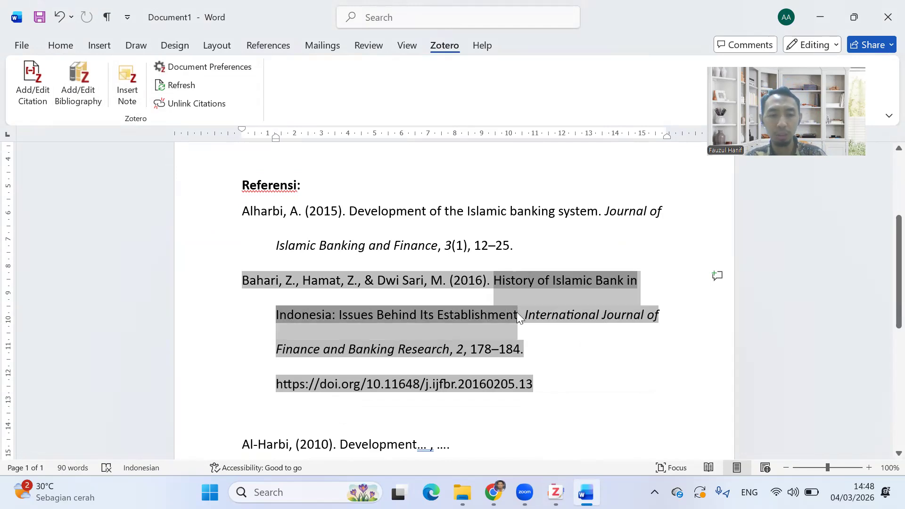
{"action": "key", "text": "alt+Tab"}
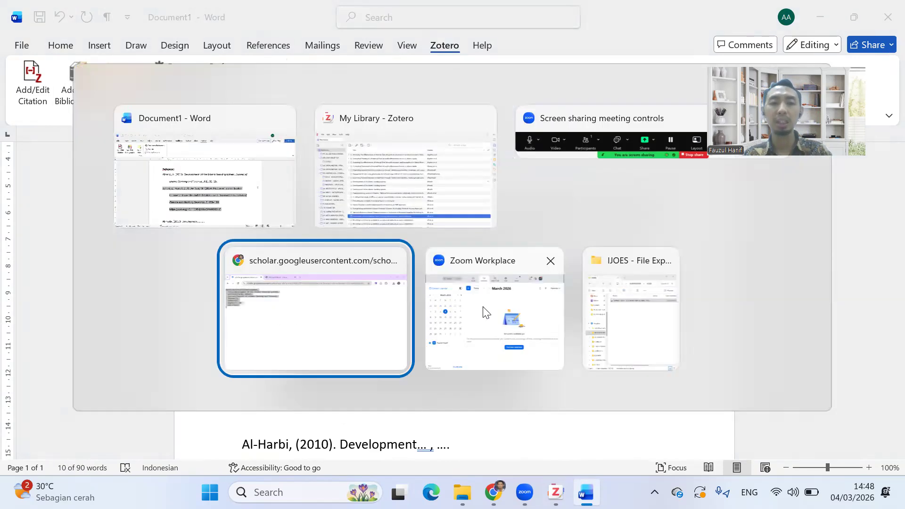
{"action": "left_click", "coordinate": [15, 44]}
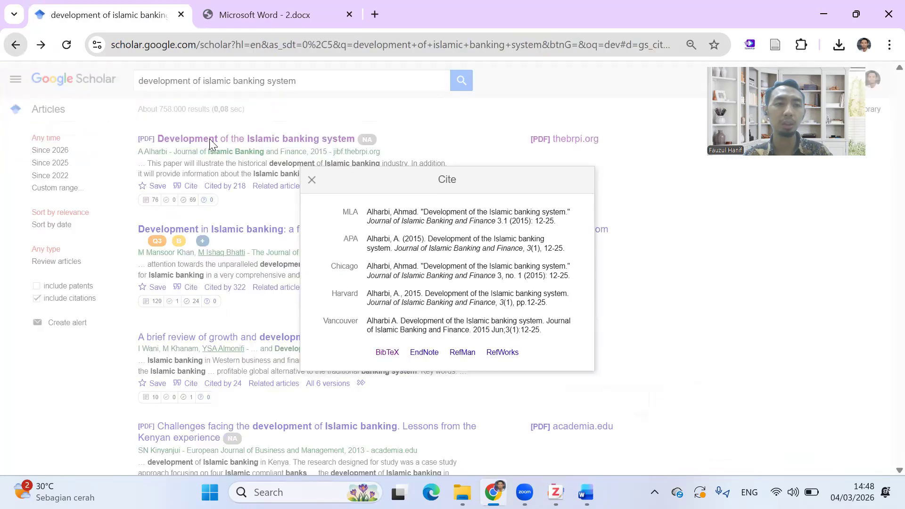
{"action": "left_click", "coordinate": [237, 78]}
{"action": "triple_click", "coordinate": [237, 78]}
{"action": "key", "text": "ctrl+v"}
{"action": "left_click", "coordinate": [461, 81]}
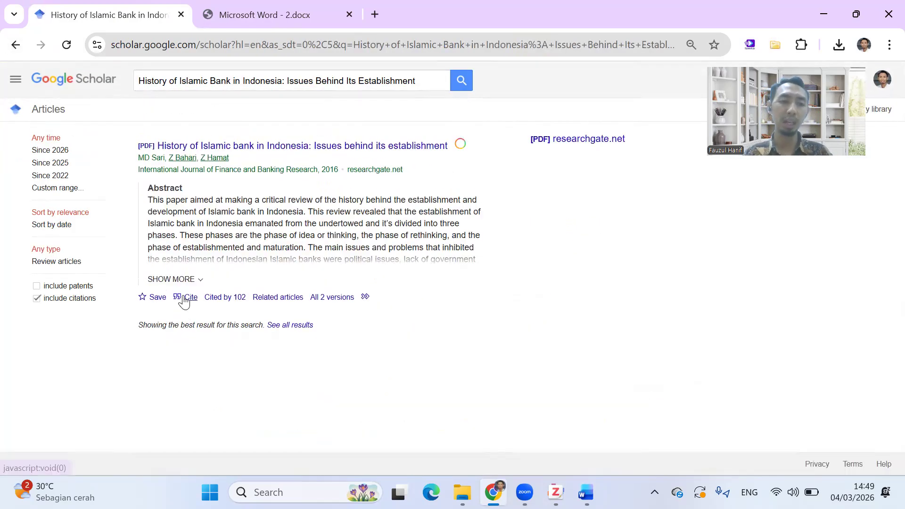
Examine the citation formats and BibTeX record of the 2016 article, and return to the search results
{"action": "left_click", "coordinate": [184, 298]}
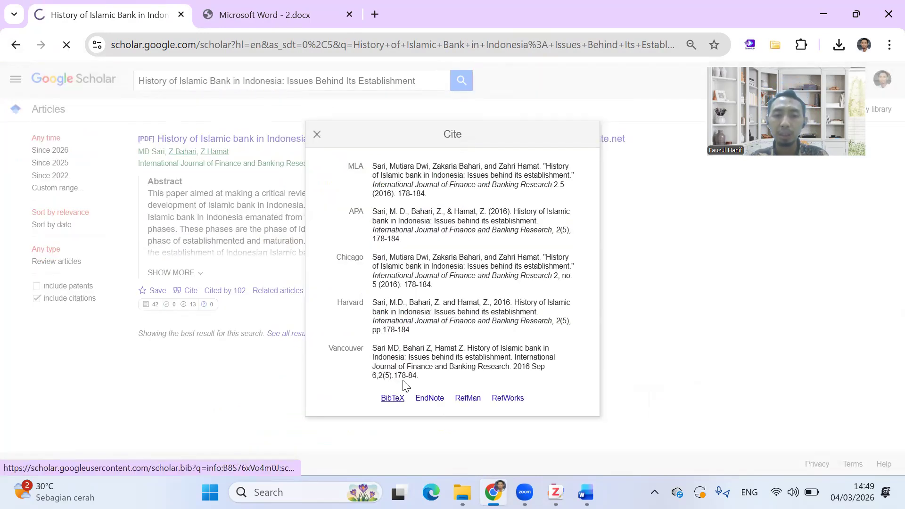
{"action": "left_click", "coordinate": [394, 398]}
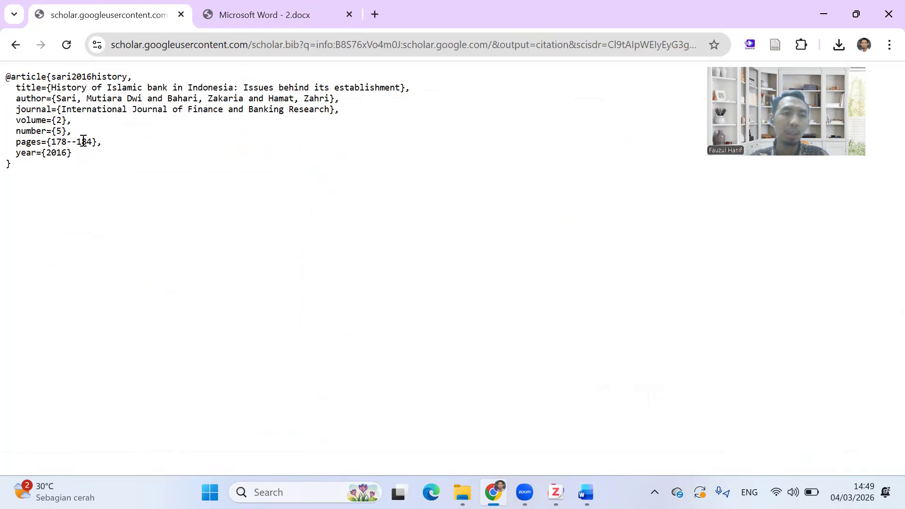
{"action": "left_click_drag", "start_coordinate": [66, 180], "coordinate": [8, 79]}
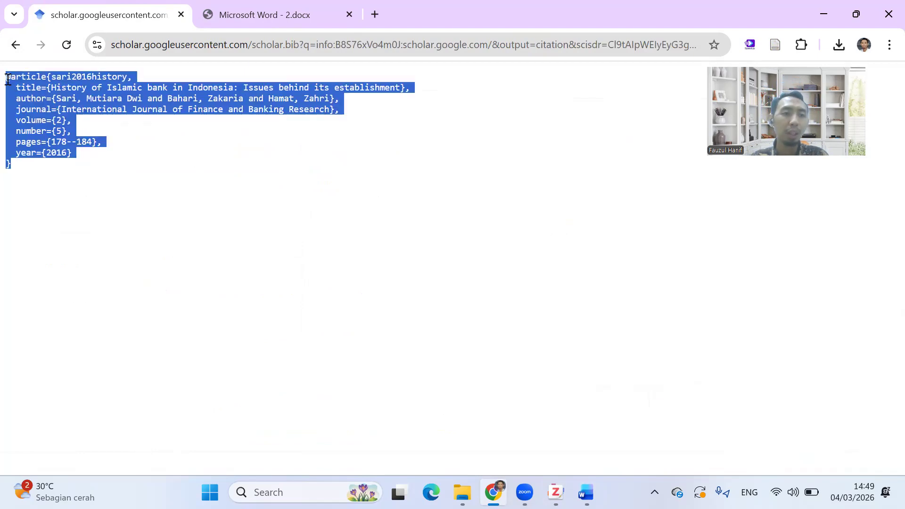
{"action": "left_click", "coordinate": [115, 185]}
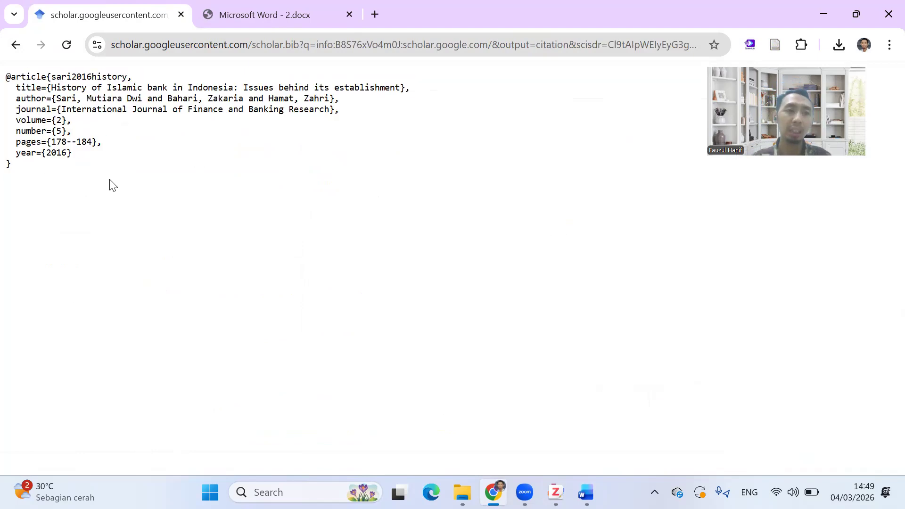
{"action": "left_click", "coordinate": [17, 45]}
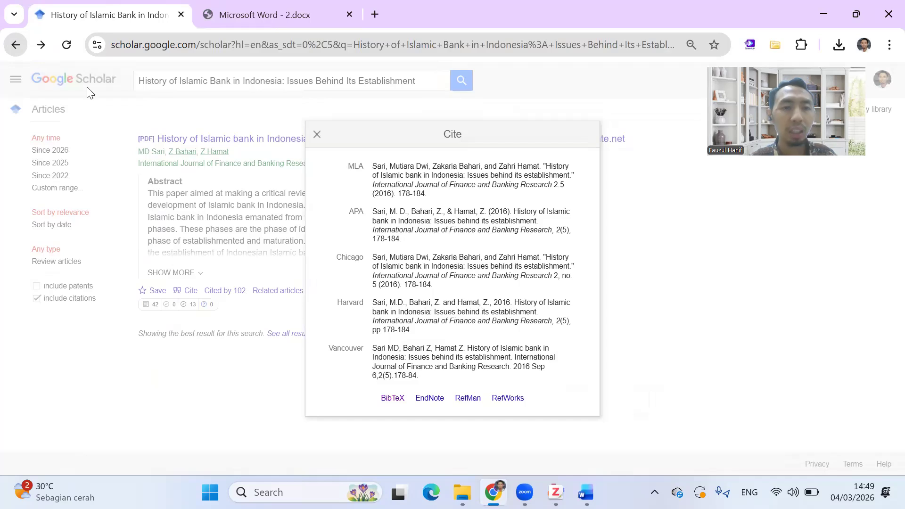
{"action": "left_click", "coordinate": [317, 136]}
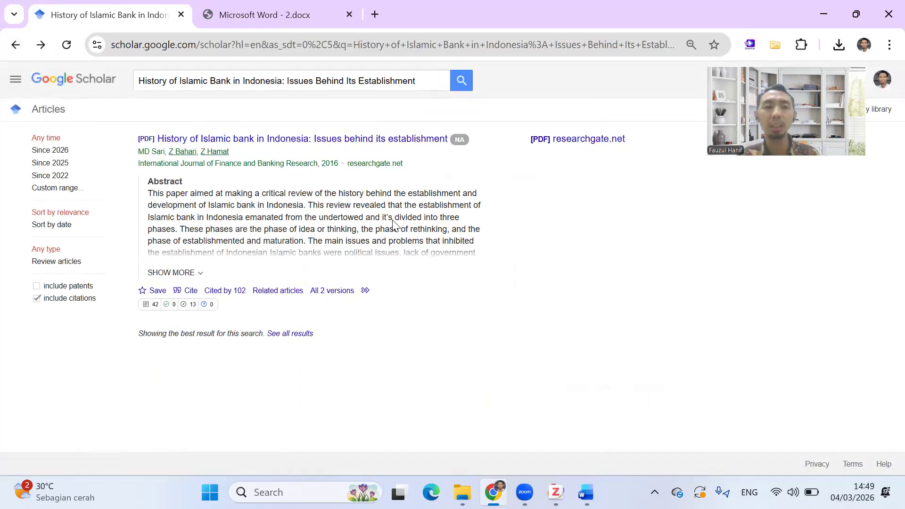
In the Word document, write the sentence "Perkembangan di Indonesia cukup pesat" on the blank line above the "Referensi:" heading
{"action": "key", "text": "alt+Tab"}
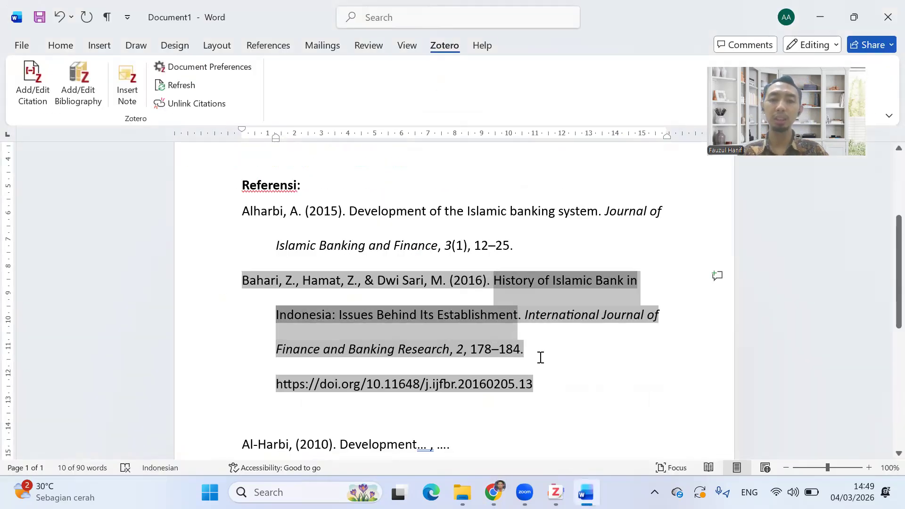
{"action": "left_click", "coordinate": [540, 357]}
{"action": "left_click", "coordinate": [537, 245]}
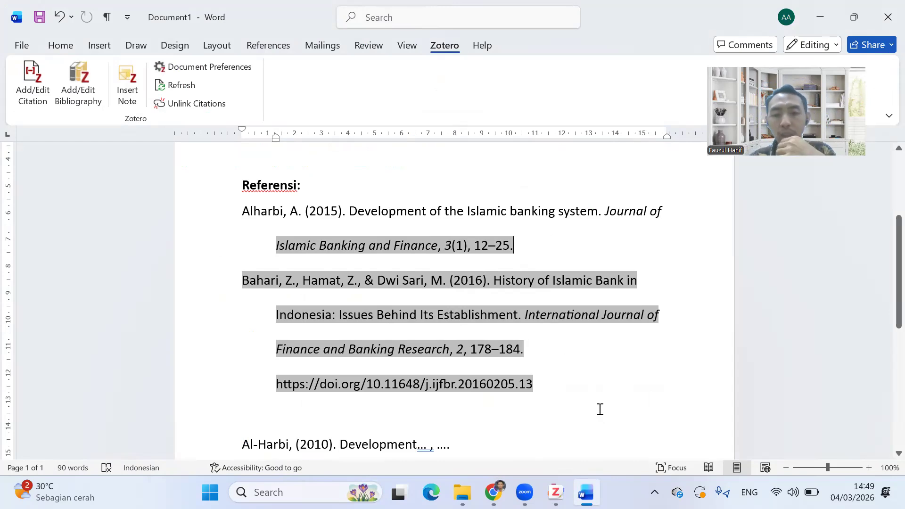
{"action": "scroll", "coordinate": [523, 300], "scroll_direction": "up", "scroll_amount": 3}
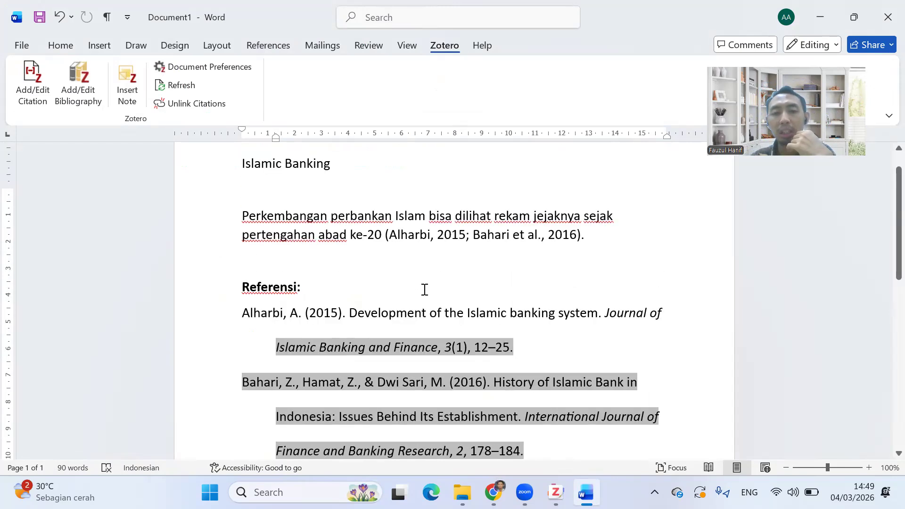
{"action": "left_click", "coordinate": [423, 292]}
{"action": "scroll", "coordinate": [596, 287], "scroll_direction": "down", "scroll_amount": 1}
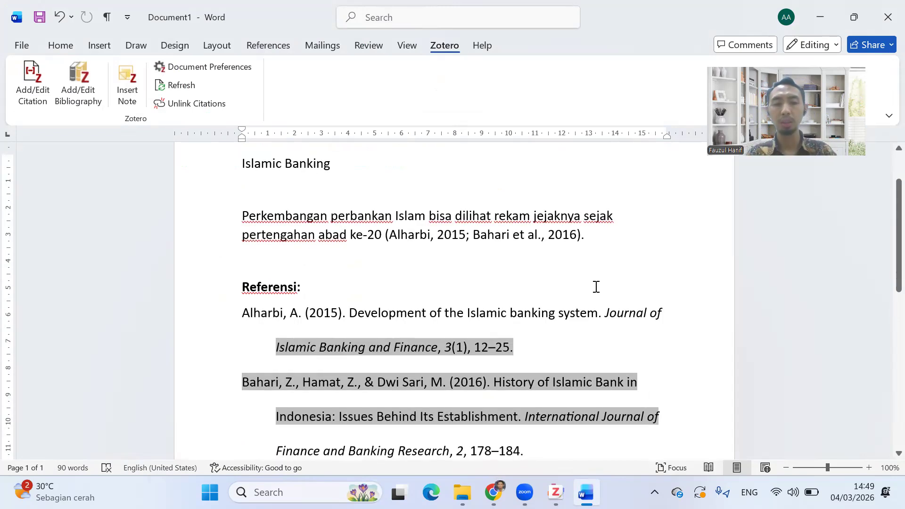
{"action": "type", "text": "Perkembangan di Indonesia cukup ip"}
{"action": "key", "text": "BackSpace"}
{"action": "type", "text": "pesat ("}
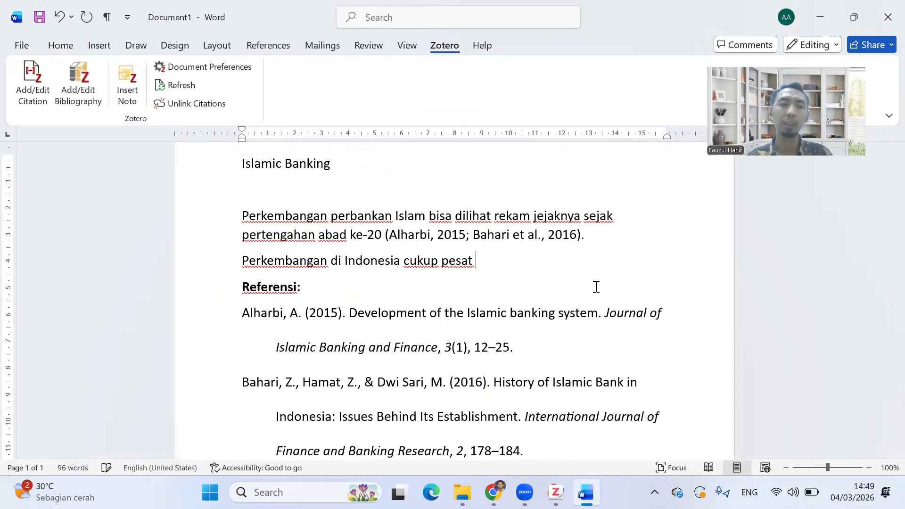
{"action": "left_click", "coordinate": [32, 83]}
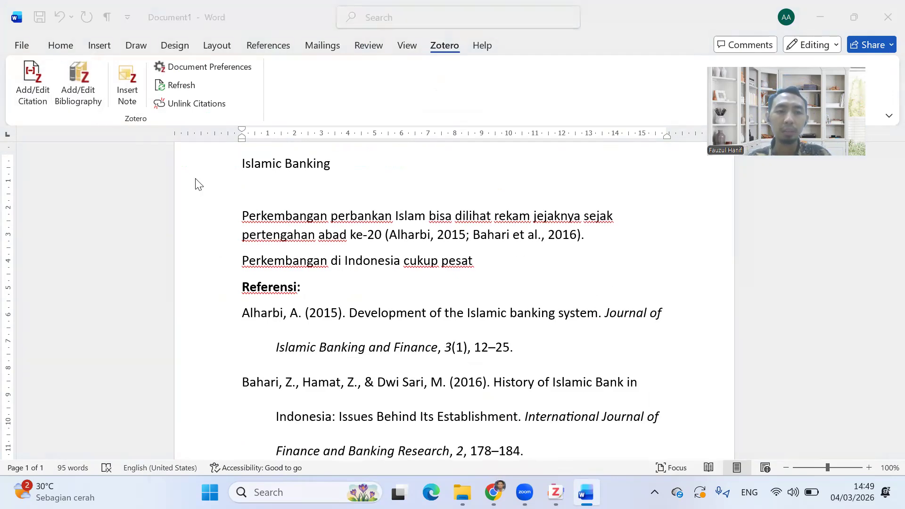
{"action": "key", "text": "Escape"}
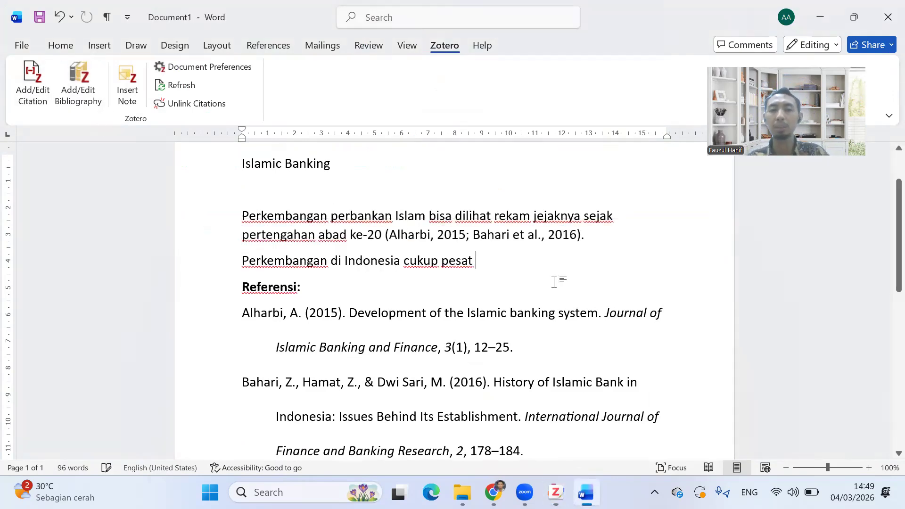
Switch to Google Scholar and search for "perkembangan perbankan islam indonesia"
{"action": "key", "text": "alt+Tab"}
{"action": "triple_click", "coordinate": [276, 81]}
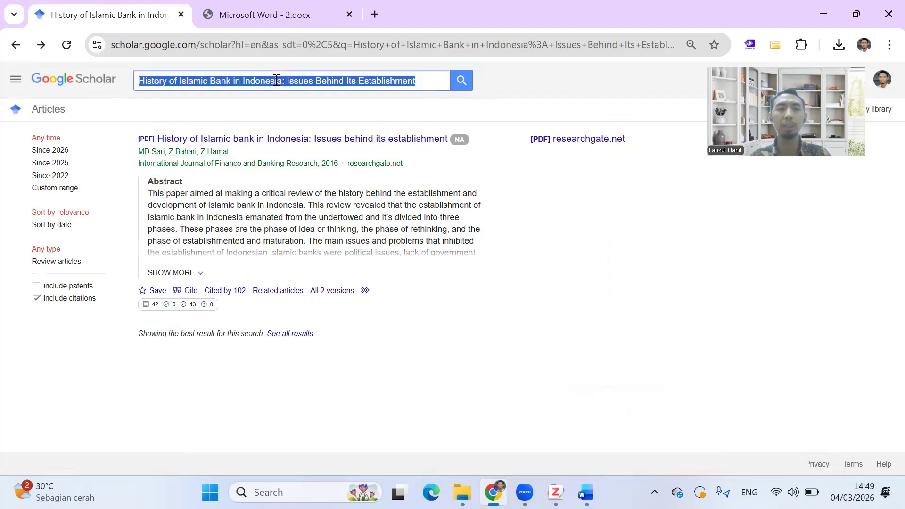
{"action": "type", "text": "perkembangan"}
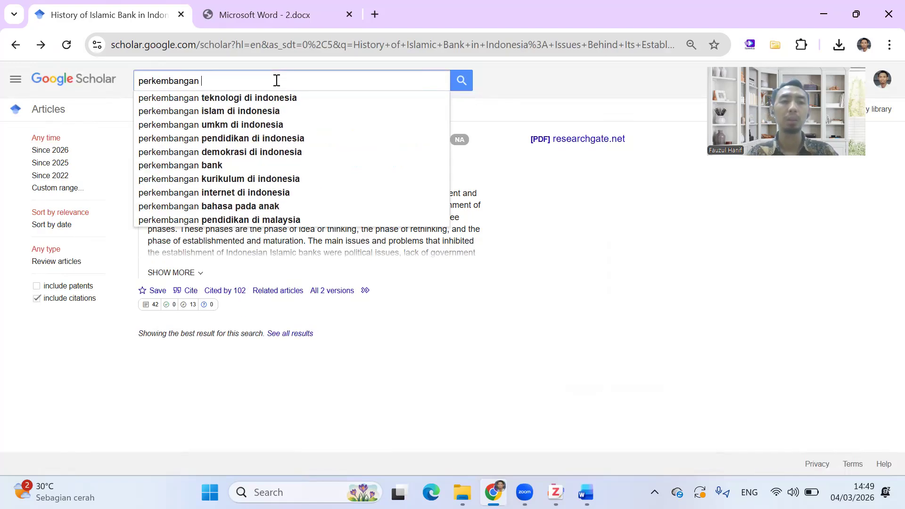
{"action": "type", "text": " perbankan islam indonesia"}
{"action": "key", "text": "Return"}
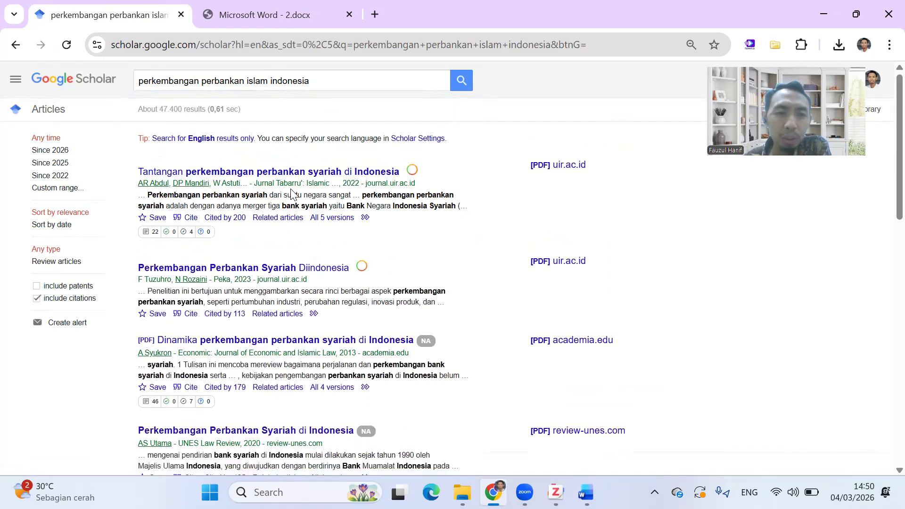
Copy the BibTeX record of "Tantangan perkembangan perbankan syariah di Indonesia" (2022) and import it from the clipboard into the Zotero library
{"action": "left_click", "coordinate": [188, 218]}
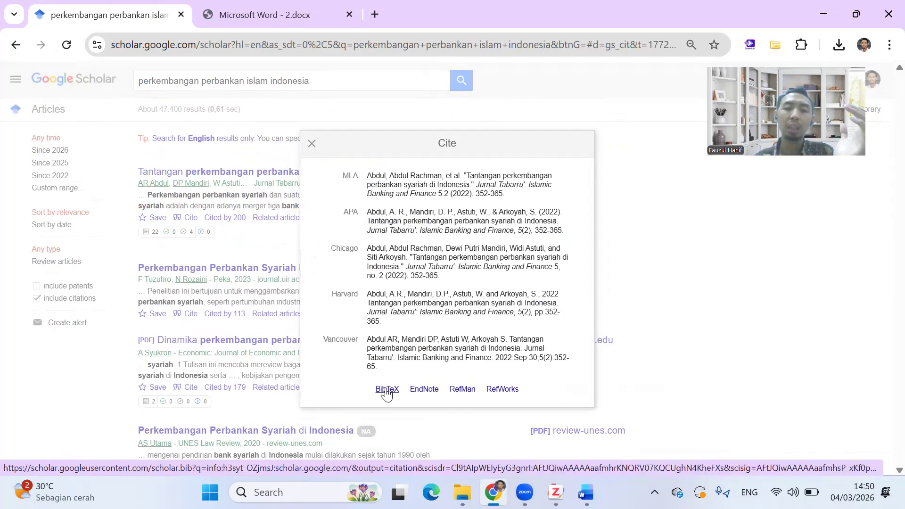
{"action": "left_click", "coordinate": [387, 393]}
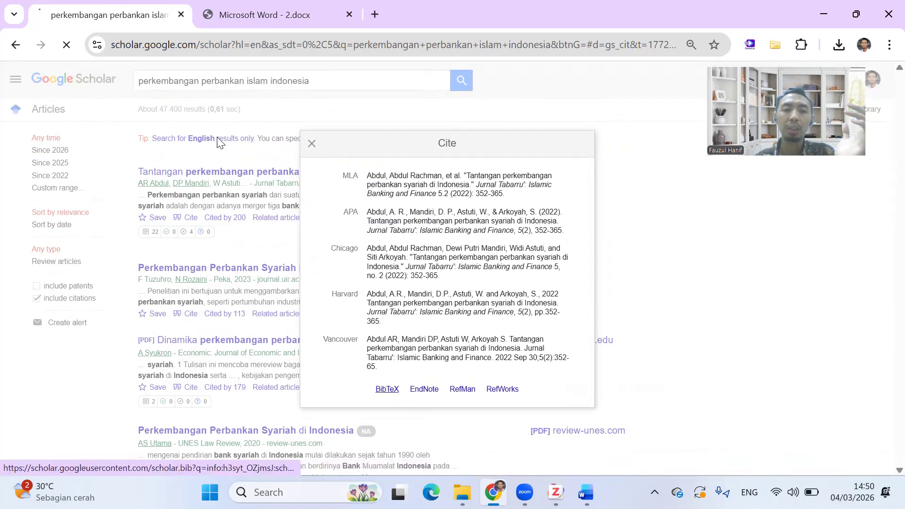
{"action": "left_click_drag", "start_coordinate": [97, 209], "coordinate": [2, 81]}
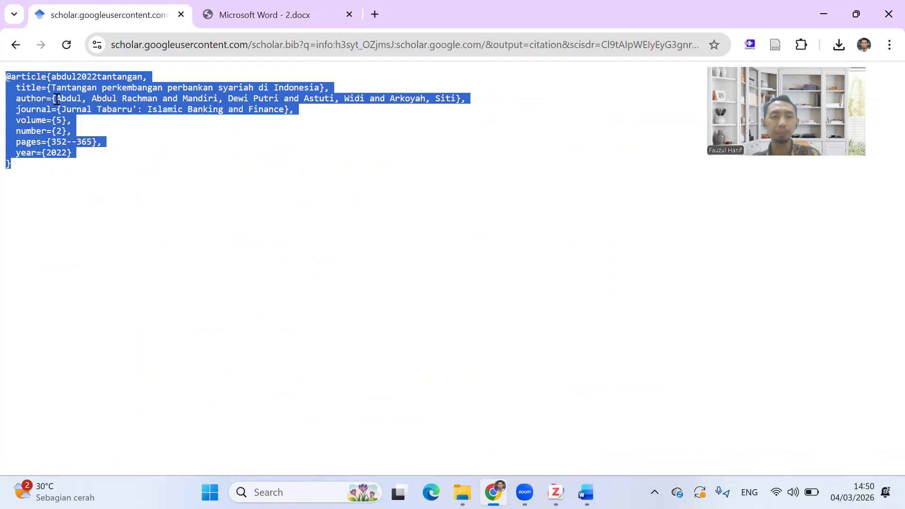
{"action": "left_click", "coordinate": [552, 424]}
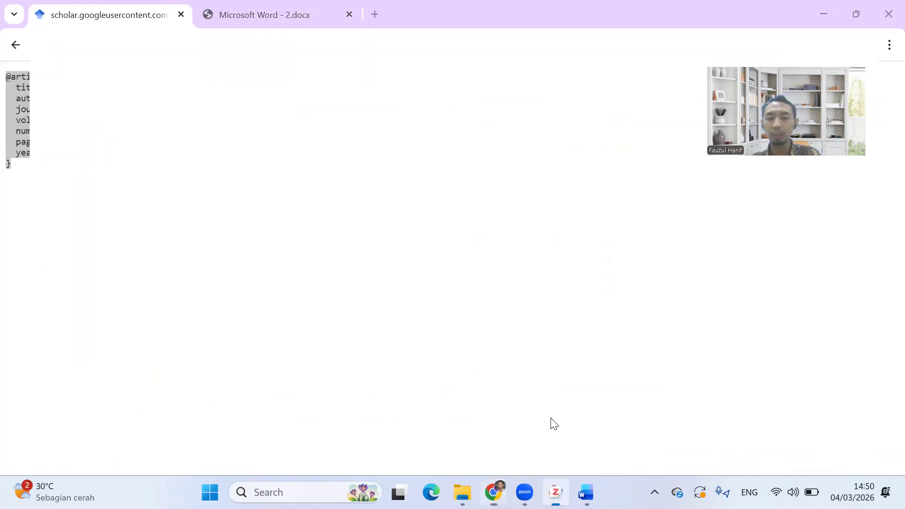
{"action": "left_click", "coordinate": [39, 12]}
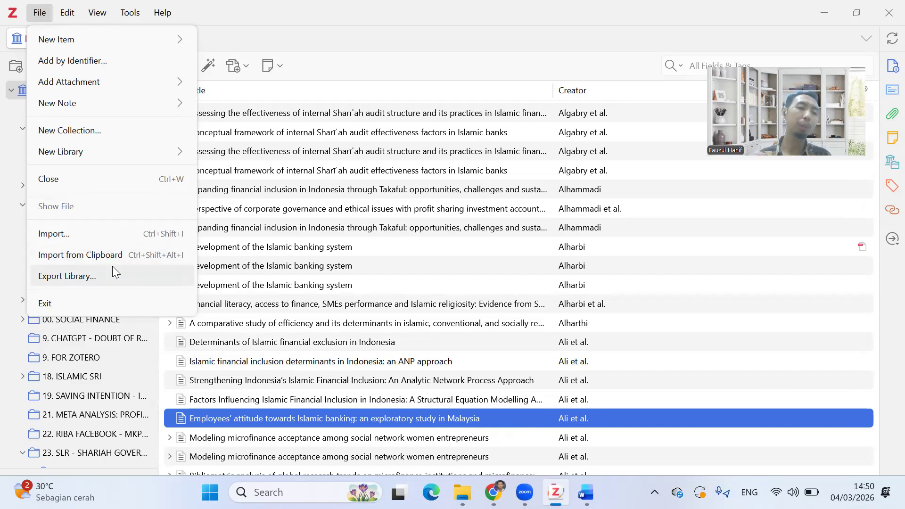
{"action": "left_click", "coordinate": [161, 258]}
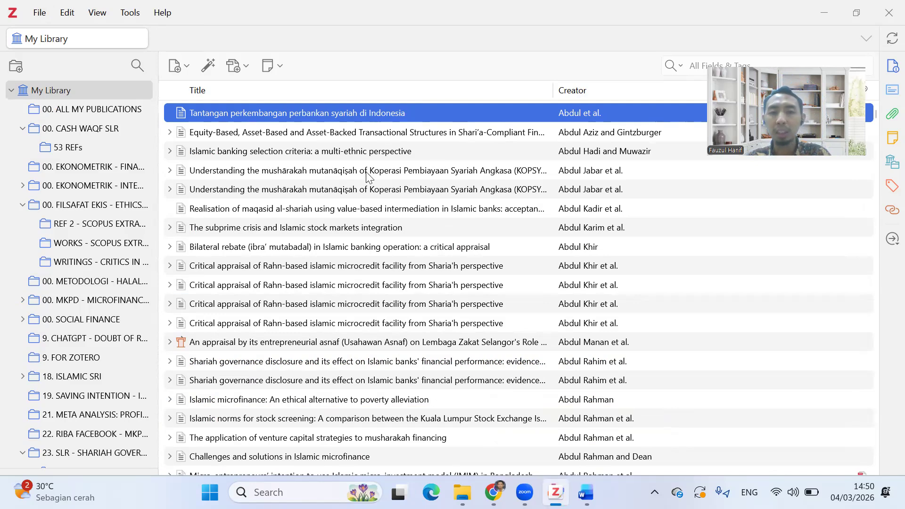
In Word, search Zotero for "tantangan", cite the 2022 article after "cukup pesat", and check its citation and bibliography entry
{"action": "key", "text": "alt+Tab"}
{"action": "key", "text": "alt+Tab"}
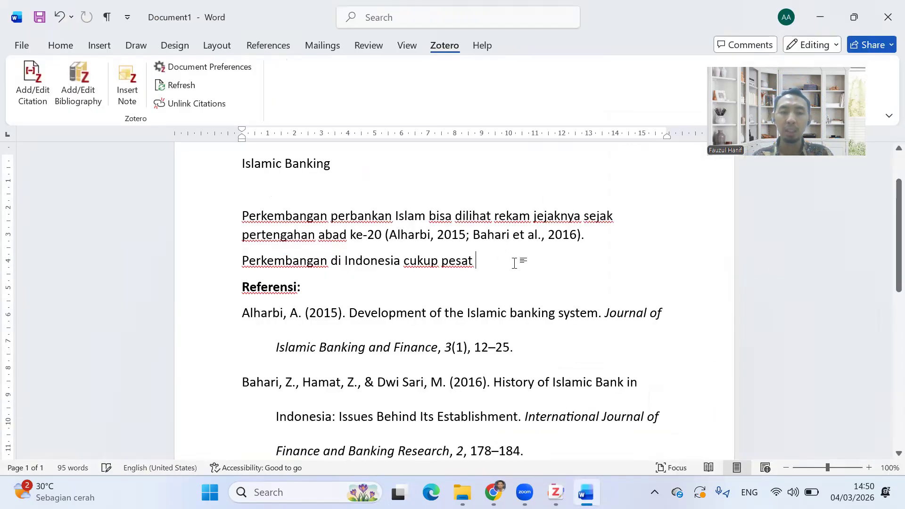
{"action": "left_click", "coordinate": [31, 82]}
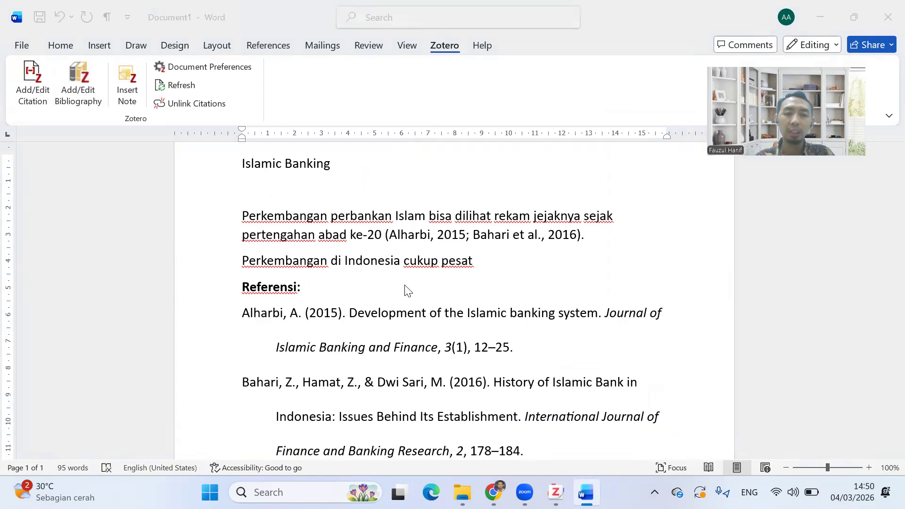
{"action": "type", "text": "tantangan"}
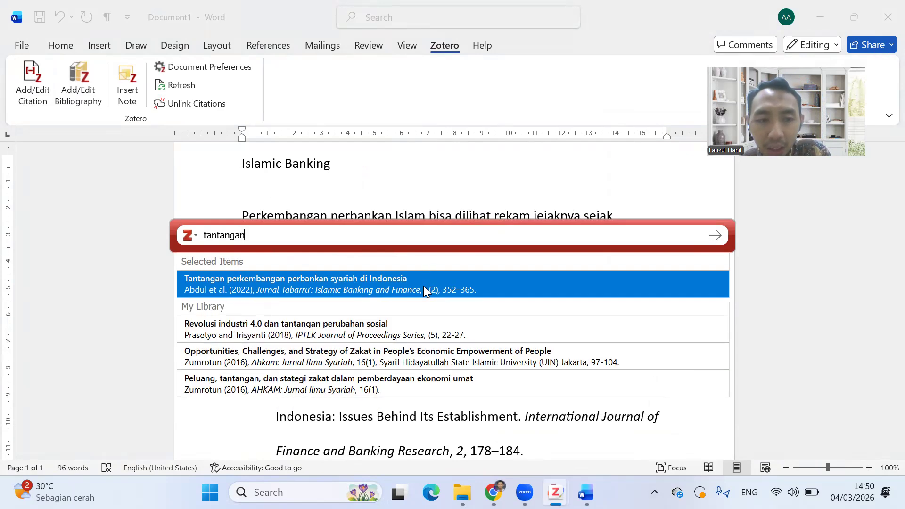
{"action": "left_click", "coordinate": [359, 285]}
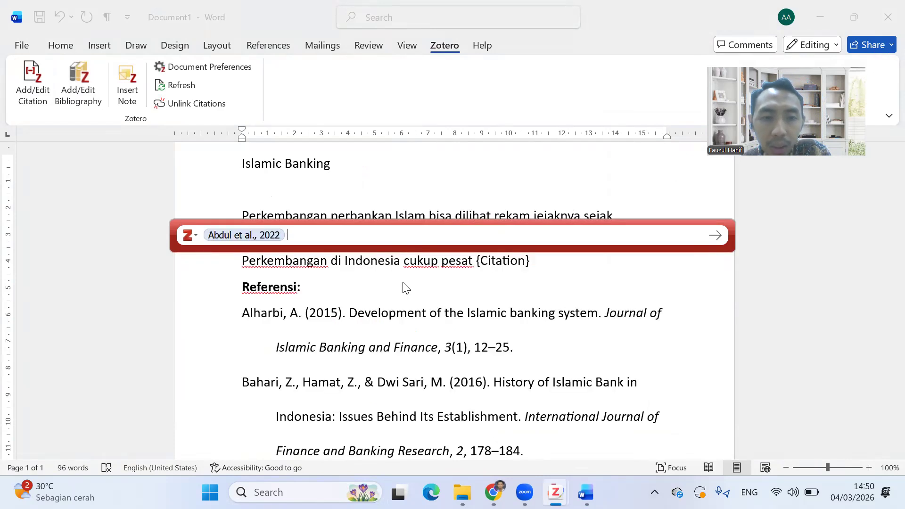
{"action": "key", "text": "Return"}
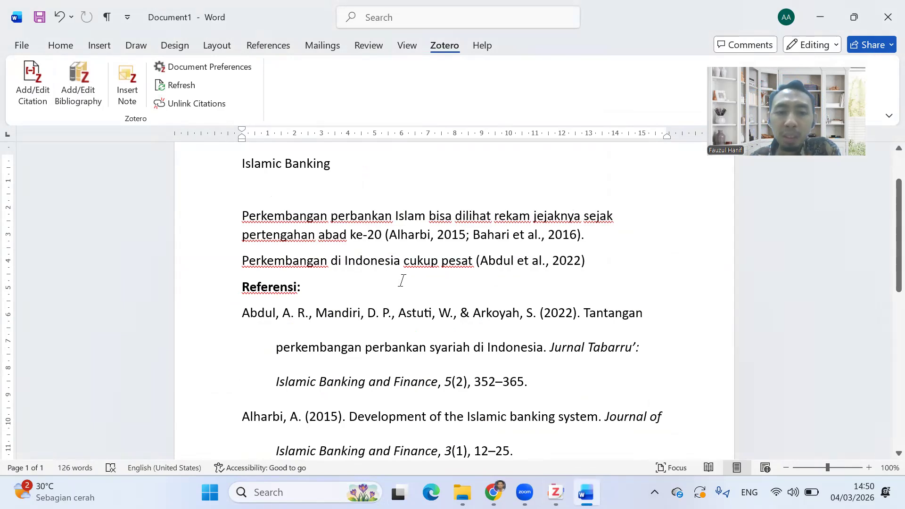
{"action": "scroll", "coordinate": [424, 314], "scroll_direction": "down", "scroll_amount": 3}
{"action": "left_click_drag", "start_coordinate": [241, 176], "coordinate": [552, 250]}
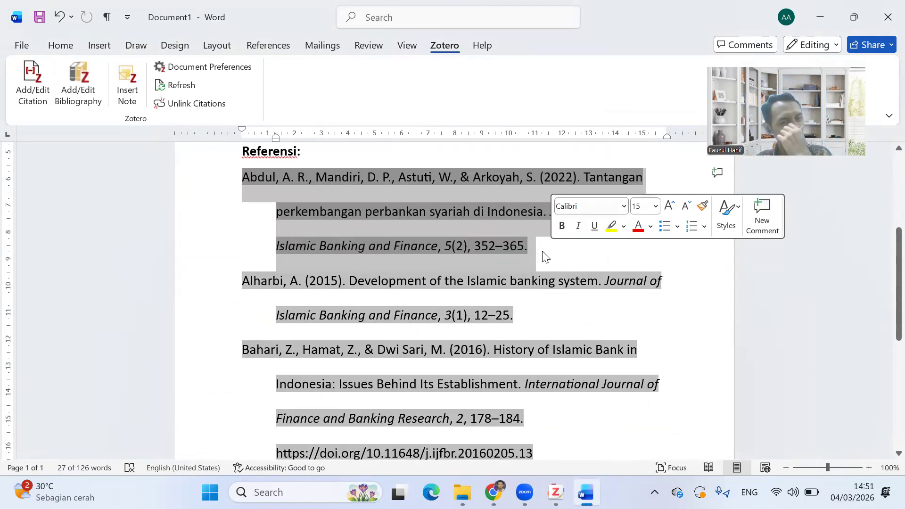
{"action": "scroll", "coordinate": [470, 277], "scroll_direction": "up", "scroll_amount": 2}
{"action": "left_click", "coordinate": [492, 225]}
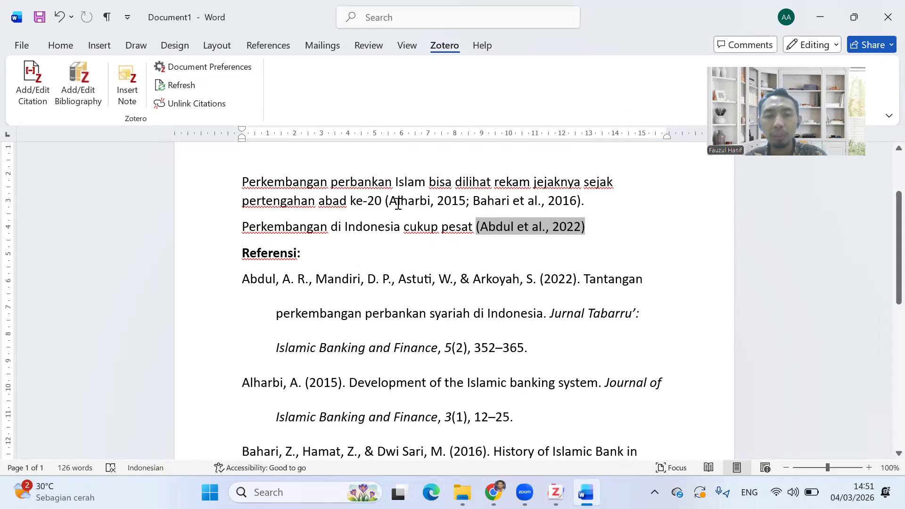
Switch to Zotero and show the item details of "Tantangan perkembangan perbankan syariah di Indonesia"
{"action": "key", "text": "alt+Tab"}
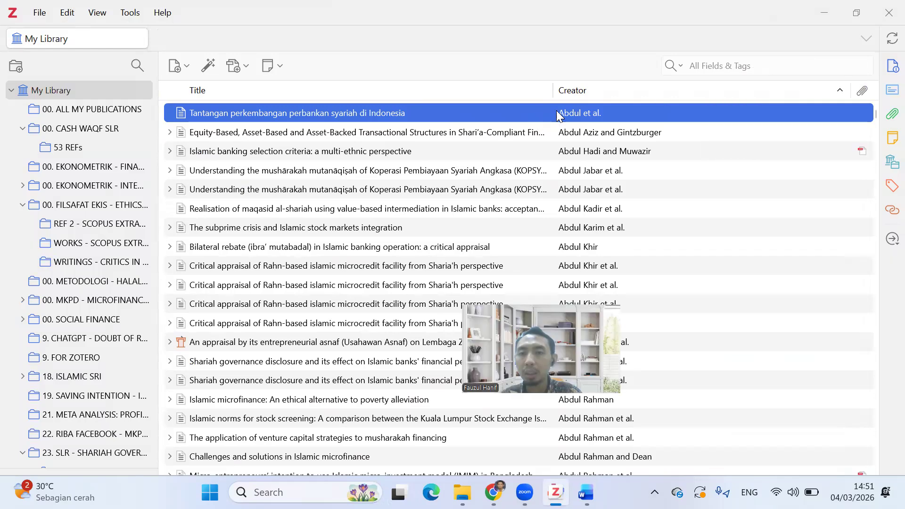
{"action": "left_click", "coordinate": [886, 67]}
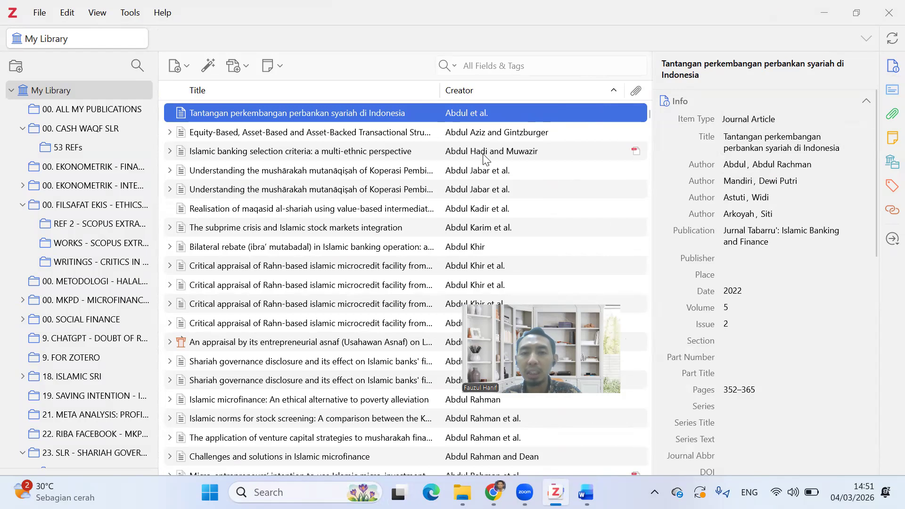
Return to the Google Scholar results in Chrome and check the citation formats of "Dinamika perkembangan perbankan syariah di Indonesia"
{"action": "key", "text": "alt+Tab"}
{"action": "key", "text": "Tab"}
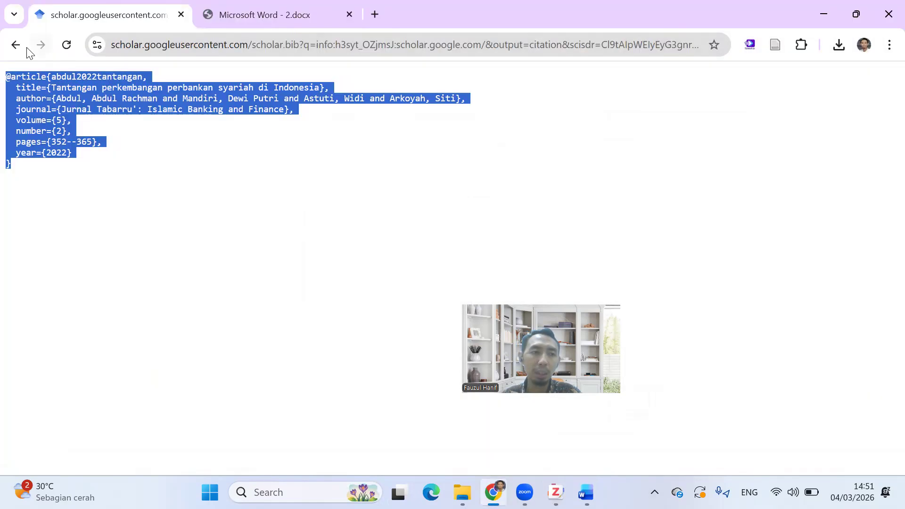
{"action": "left_click", "coordinate": [15, 45]}
{"action": "left_click", "coordinate": [312, 143]}
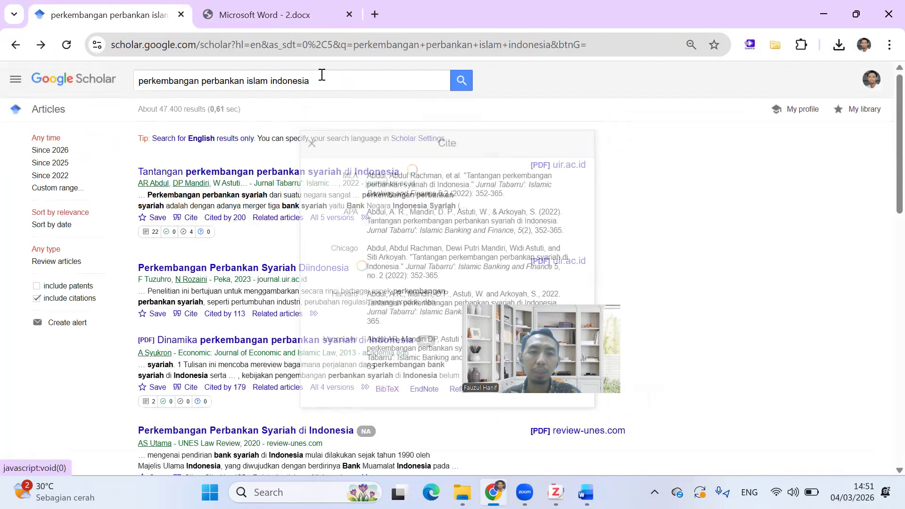
{"action": "left_click", "coordinate": [322, 74]}
{"action": "scroll", "coordinate": [267, 342], "scroll_direction": "down", "scroll_amount": 1}
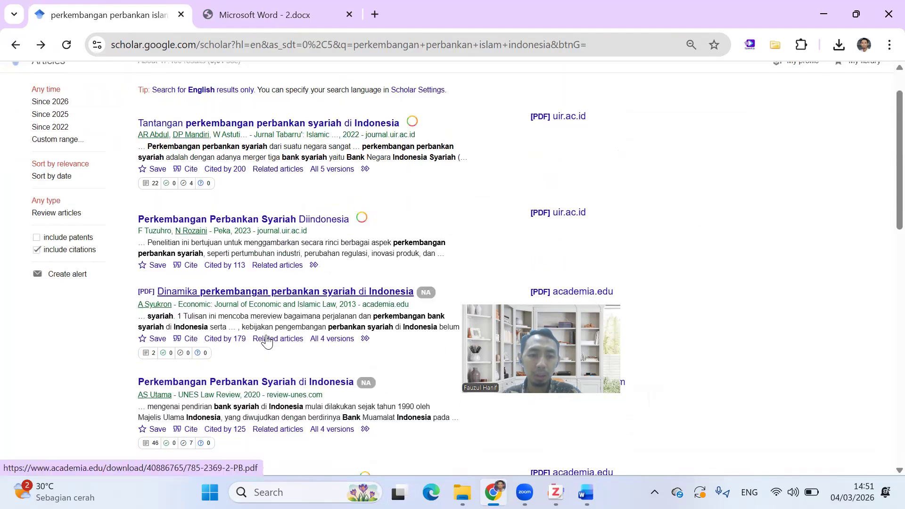
{"action": "scroll", "coordinate": [267, 343], "scroll_direction": "down", "scroll_amount": 2}
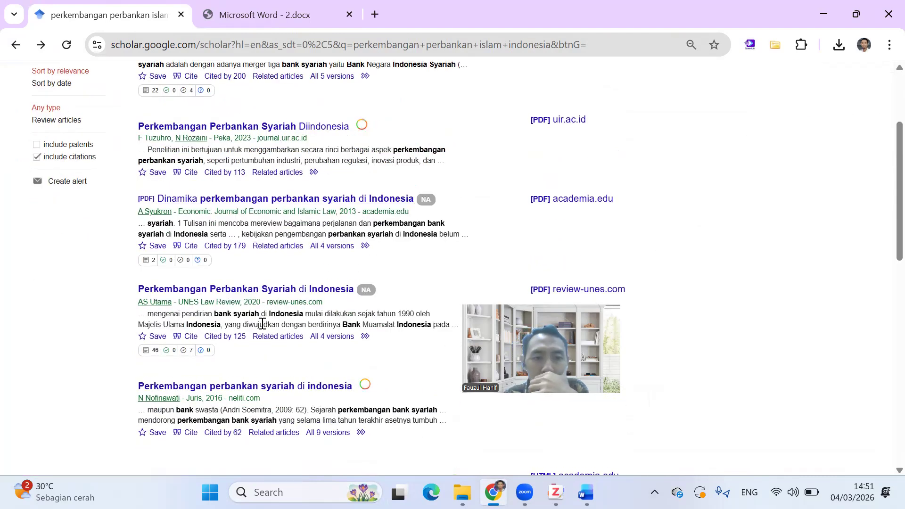
{"action": "left_click", "coordinate": [191, 249]}
{"action": "scroll", "coordinate": [756, 253], "scroll_direction": "down", "scroll_amount": 1}
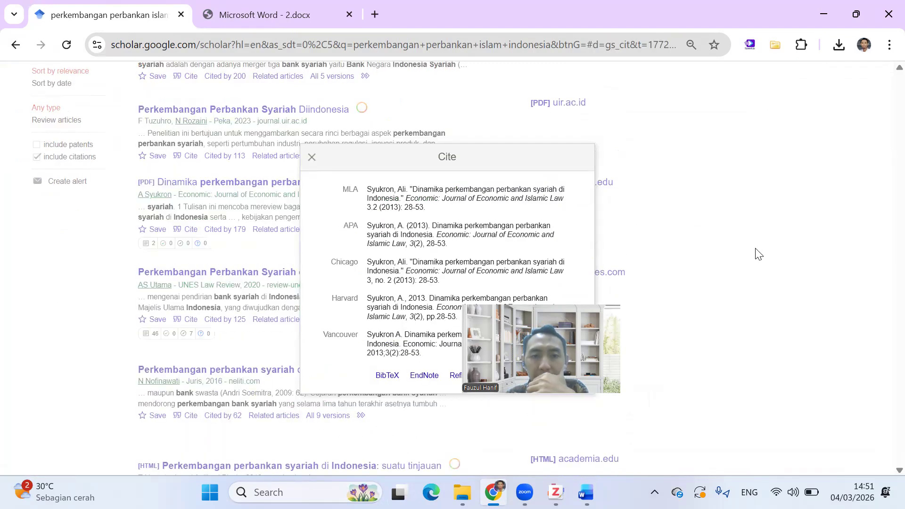
{"action": "key", "text": "Escape"}
Browse on to the second results page and check the citation formats of "Perkembangan dan prospek perbankan syariah Indonesia"
{"action": "scroll", "coordinate": [339, 296], "scroll_direction": "down", "scroll_amount": 6}
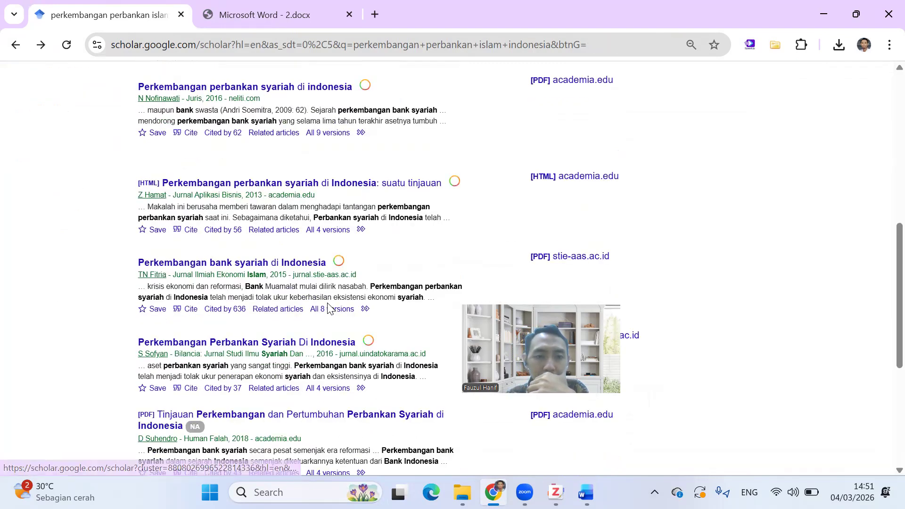
{"action": "scroll", "coordinate": [315, 307], "scroll_direction": "down", "scroll_amount": 3}
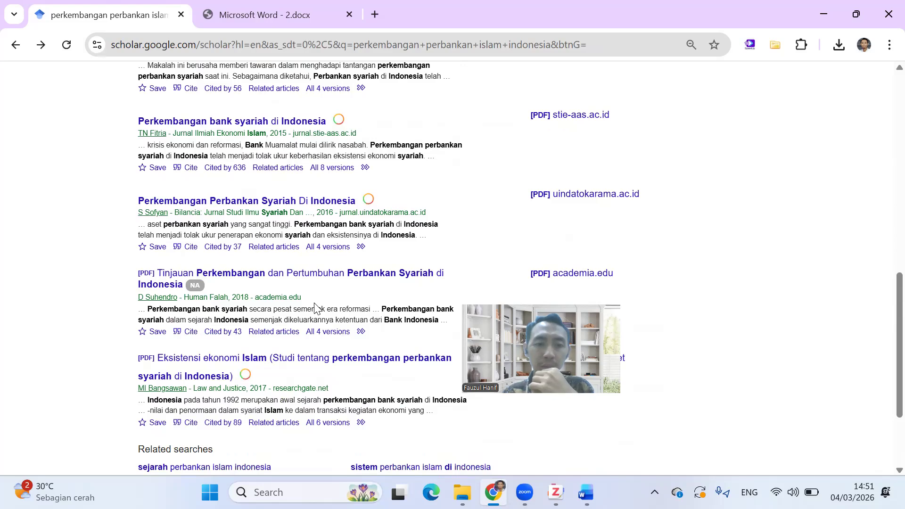
{"action": "scroll", "coordinate": [315, 307], "scroll_direction": "down", "scroll_amount": 3}
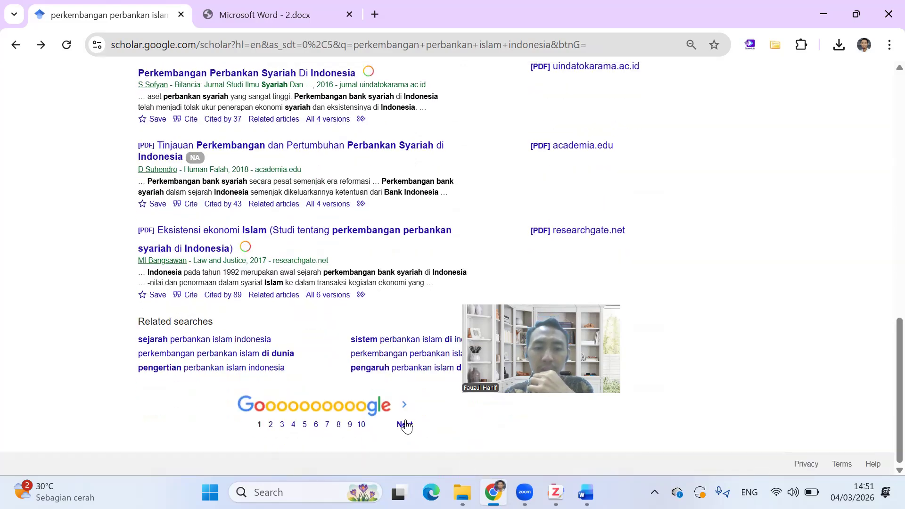
{"action": "left_click", "coordinate": [404, 424]}
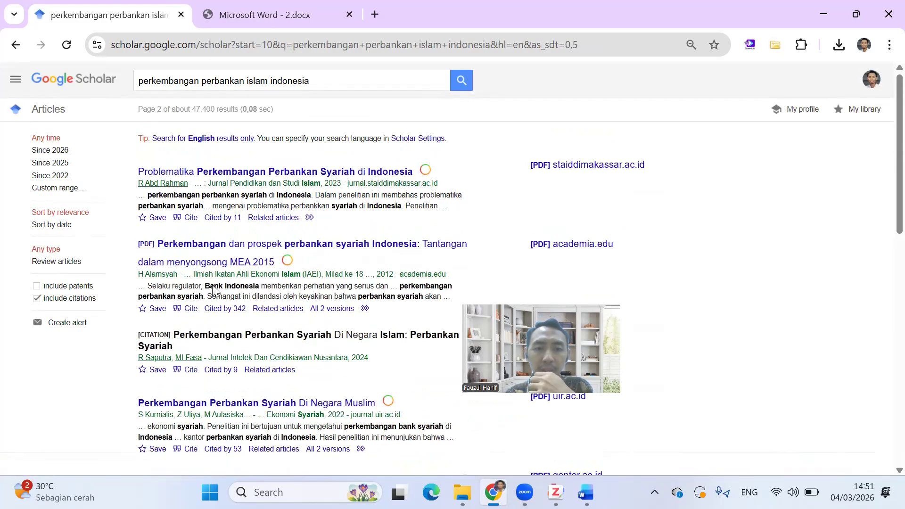
{"action": "left_click", "coordinate": [186, 308]}
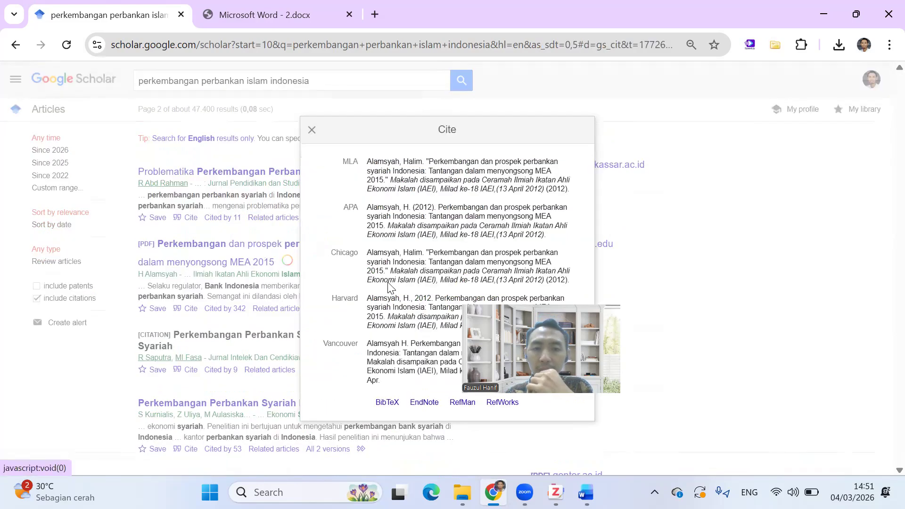
{"action": "left_click", "coordinate": [682, 260]}
Look through the remaining sources on the second results page and open the third page
{"action": "scroll", "coordinate": [512, 282], "scroll_direction": "down", "scroll_amount": 3}
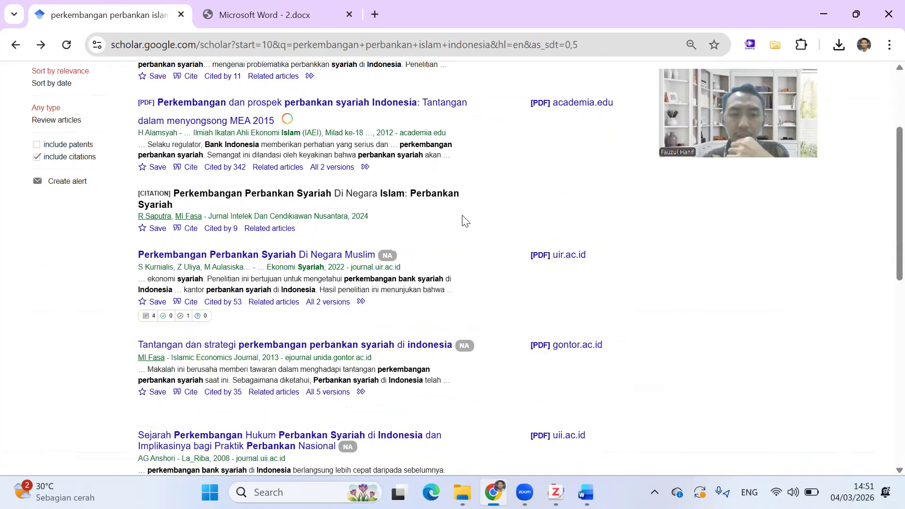
{"action": "scroll", "coordinate": [240, 352], "scroll_direction": "down", "scroll_amount": 3}
{"action": "scroll", "coordinate": [239, 353], "scroll_direction": "down", "scroll_amount": 3}
{"action": "scroll", "coordinate": [239, 352], "scroll_direction": "down", "scroll_amount": 3}
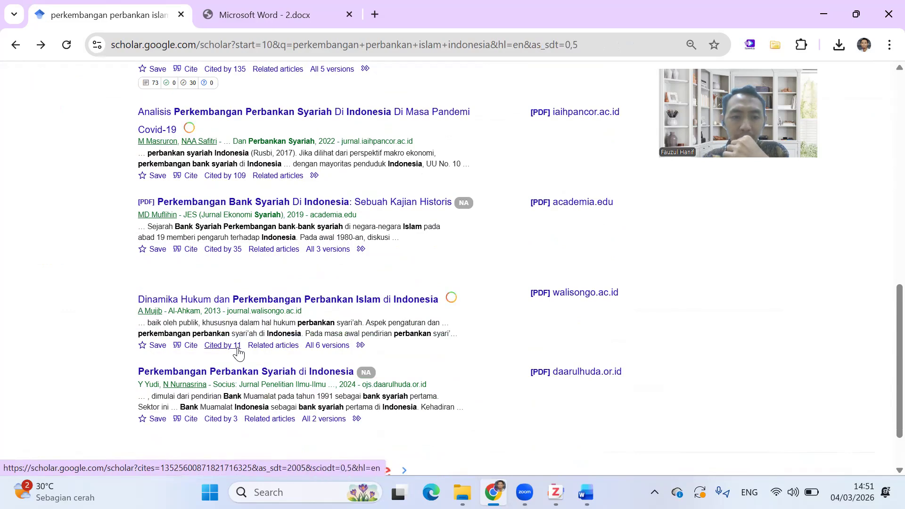
{"action": "scroll", "coordinate": [239, 352], "scroll_direction": "down", "scroll_amount": 2}
{"action": "left_click", "coordinate": [403, 420]}
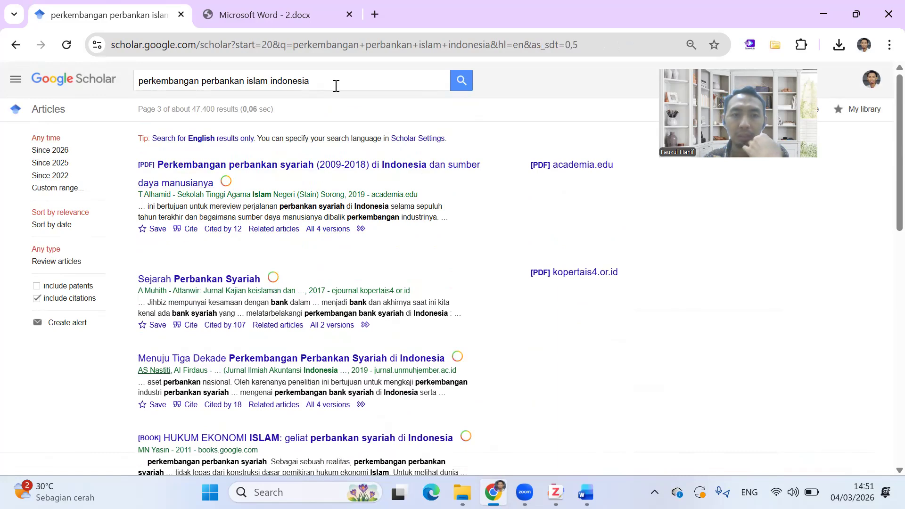
Search Google Scholar for "perkembangan perbankan islam indonesia skripsi" and check the first result's citation formats
{"action": "left_click", "coordinate": [328, 88]}
{"action": "type", "text": "skripsi"}
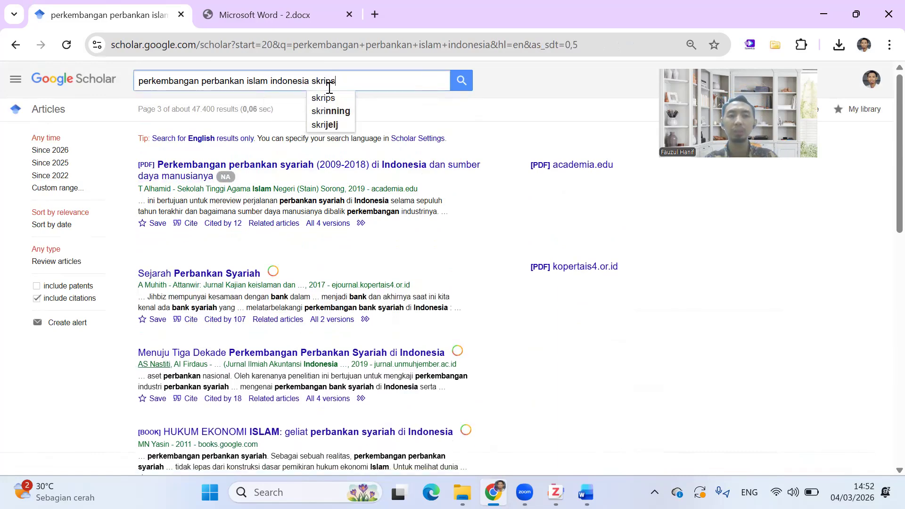
{"action": "key", "text": "Return"}
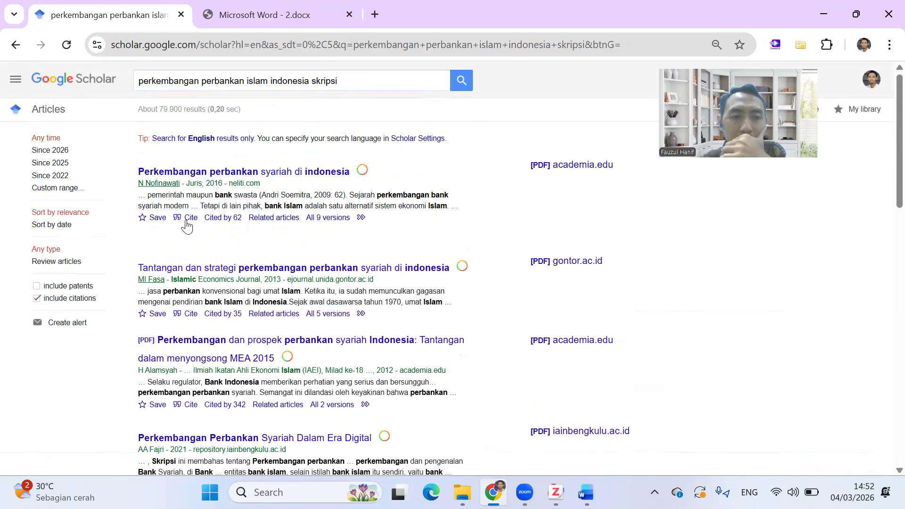
{"action": "left_click", "coordinate": [187, 218]}
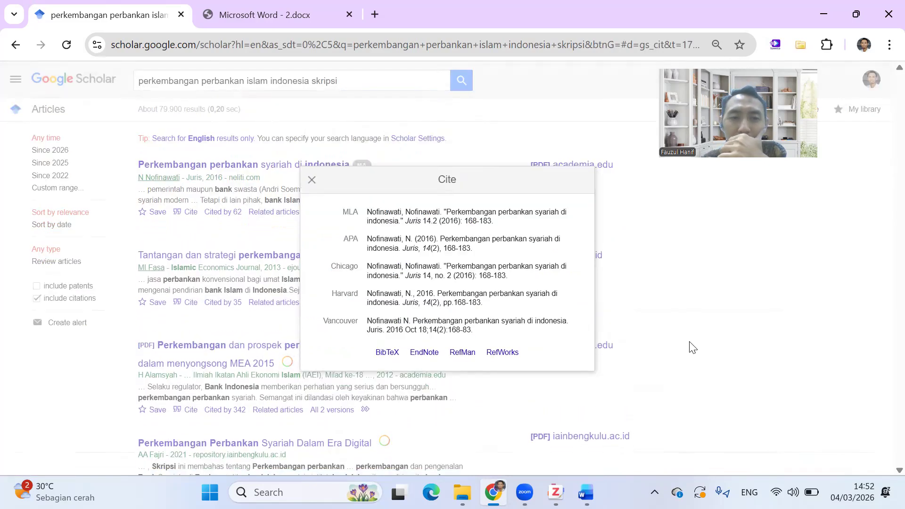
{"action": "left_click", "coordinate": [667, 336]}
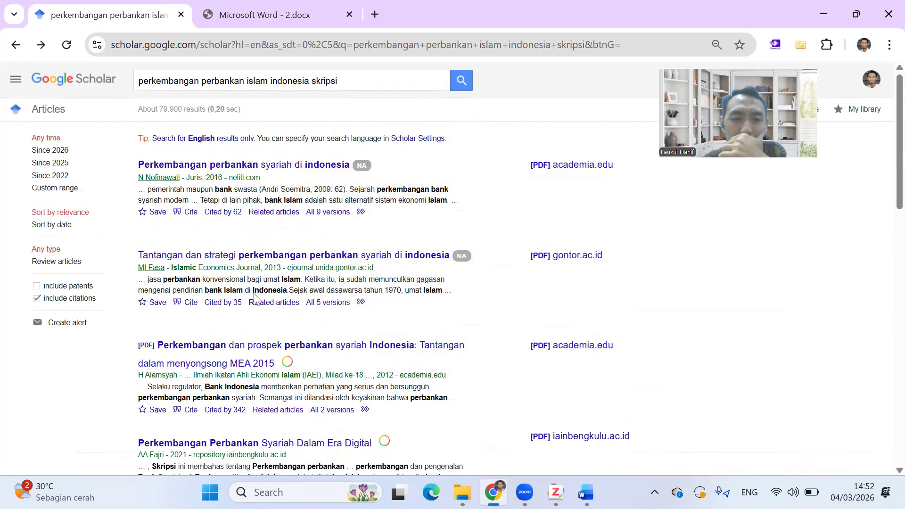
Open the BibTeX record of the 2021 thesis "Perkembangan Perbankan Syariah Dalam Era Digital" and copy the whole record
{"action": "scroll", "coordinate": [254, 297], "scroll_direction": "down", "scroll_amount": 3}
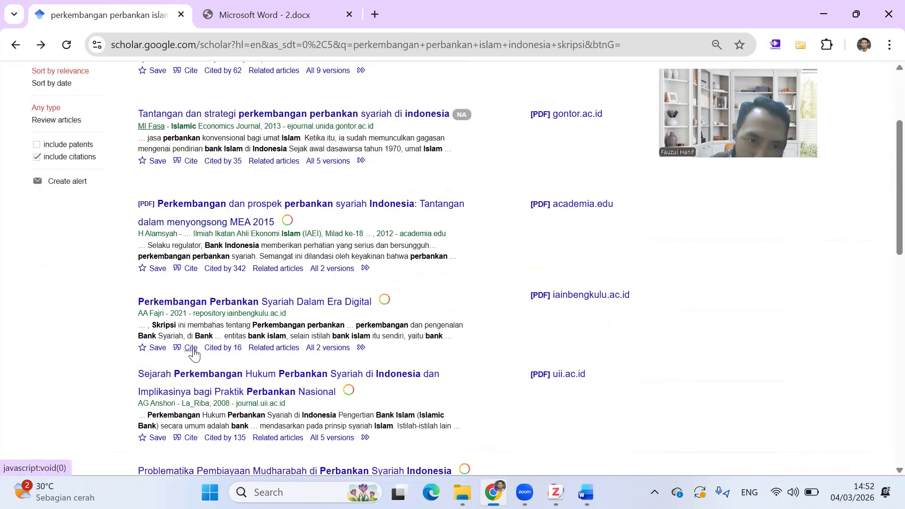
{"action": "left_click", "coordinate": [191, 347]}
{"action": "scroll", "coordinate": [197, 352], "scroll_direction": "down", "scroll_amount": 1}
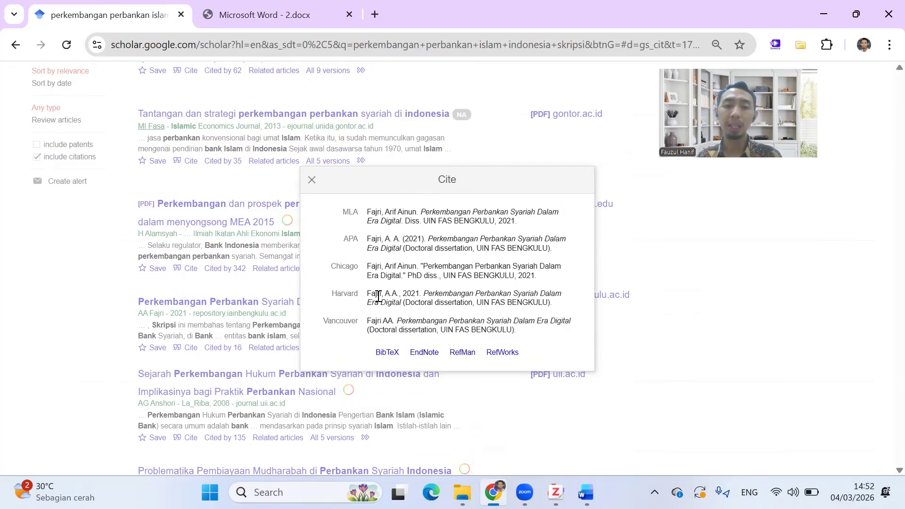
{"action": "left_click", "coordinate": [387, 354]}
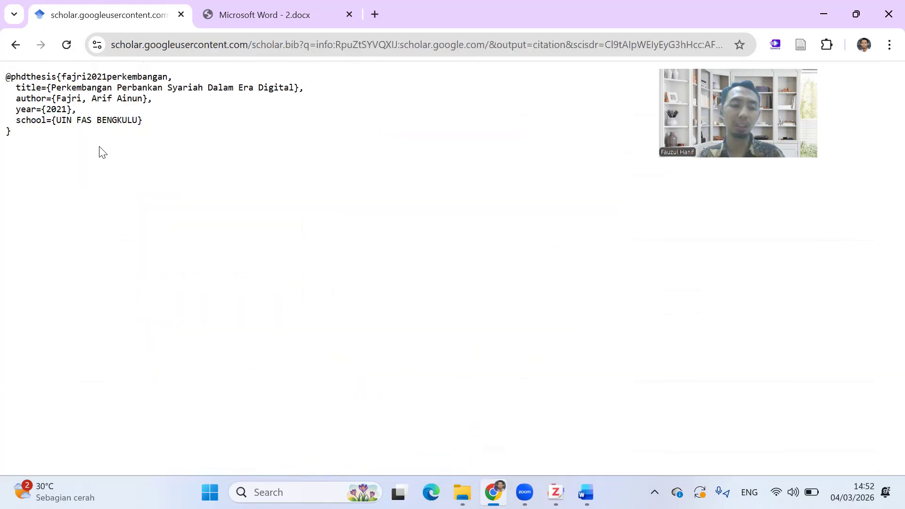
{"action": "left_click_drag", "start_coordinate": [63, 165], "coordinate": [1, 77]}
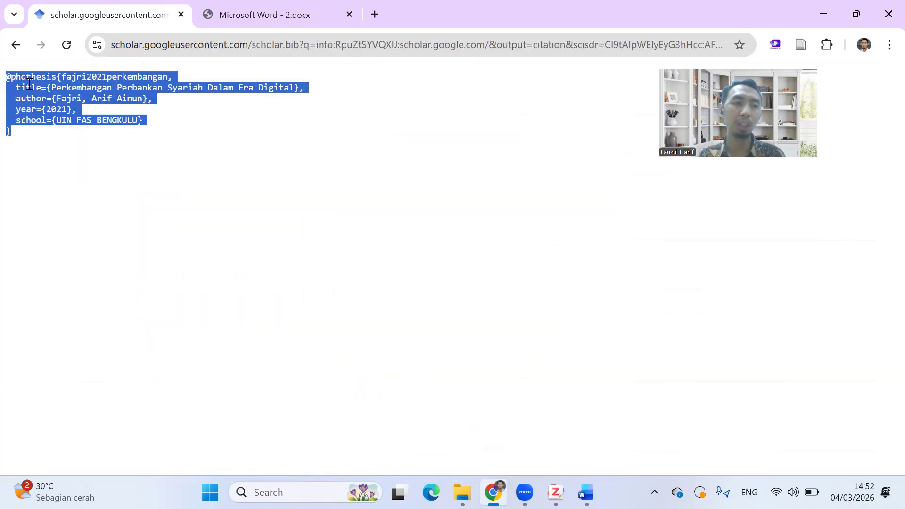
{"action": "right_click", "coordinate": [29, 88]}
{"action": "left_click", "coordinate": [91, 99]}
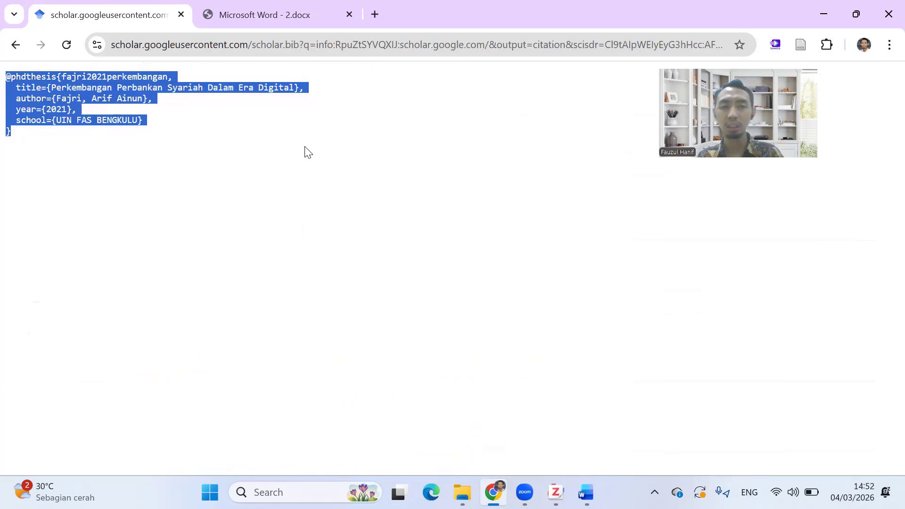
In Zotero, import the copied thesis record from the clipboard into My Library
{"action": "key", "text": "alt+Tab"}
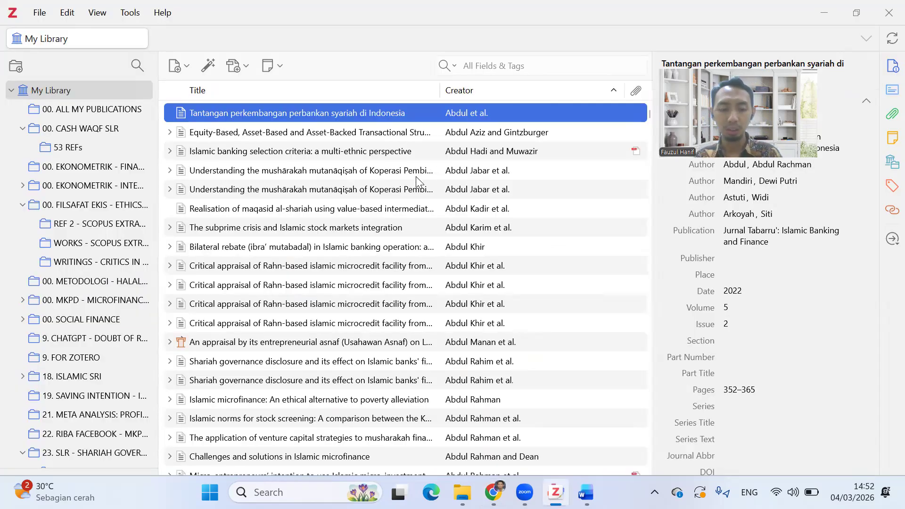
{"action": "left_click", "coordinate": [40, 13]}
{"action": "left_click", "coordinate": [80, 255]}
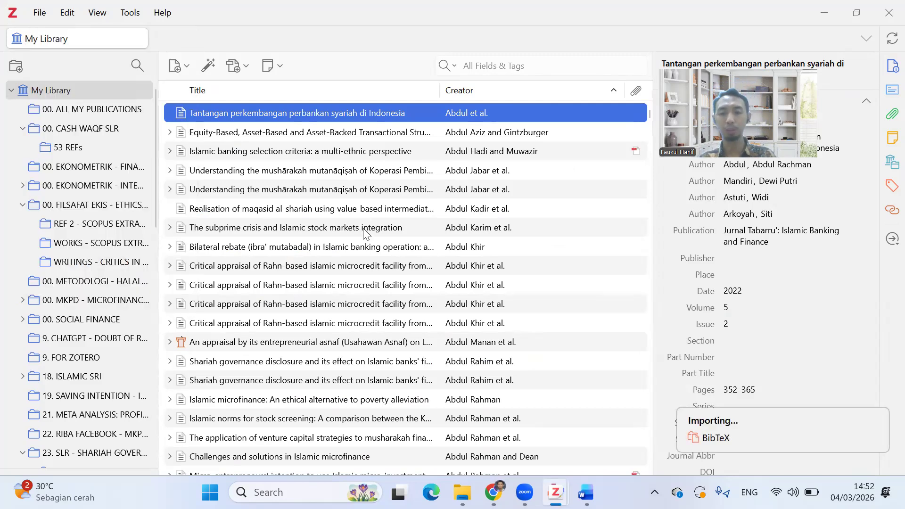
{"action": "scroll", "coordinate": [483, 283], "scroll_direction": "down", "scroll_amount": 3}
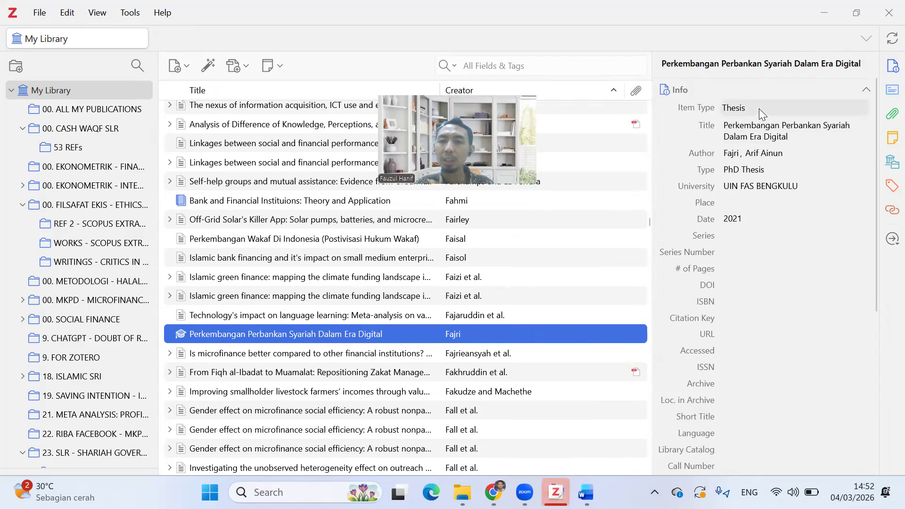
Set the imported thesis's type to Bachelor Thesis
{"action": "left_click", "coordinate": [772, 171]}
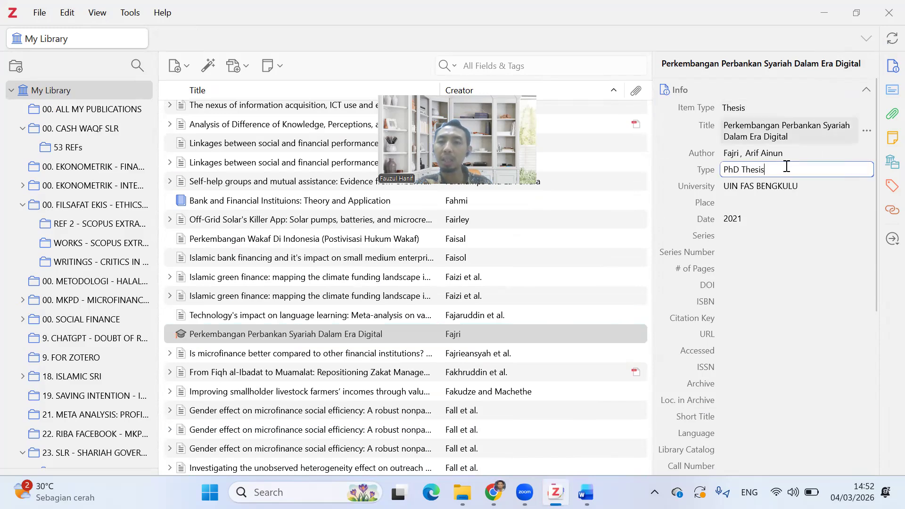
{"action": "left_click", "coordinate": [785, 154]}
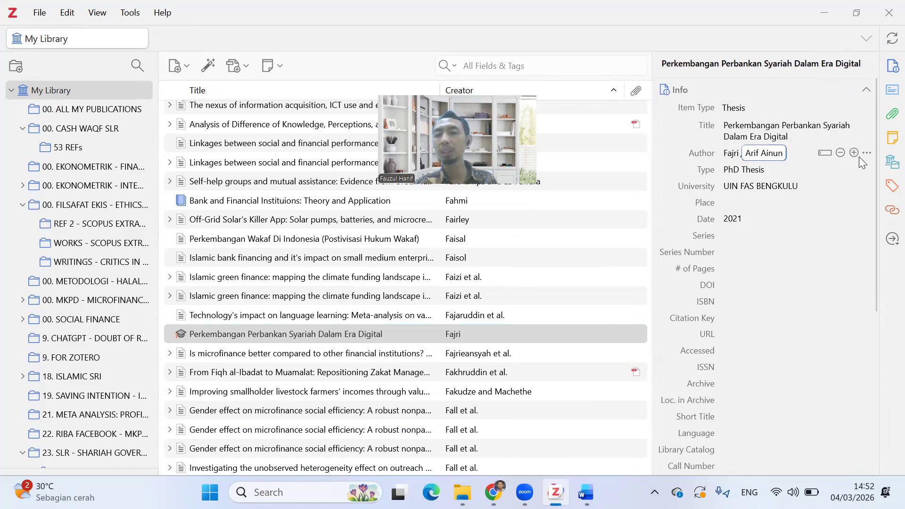
{"action": "left_click", "coordinate": [782, 169]}
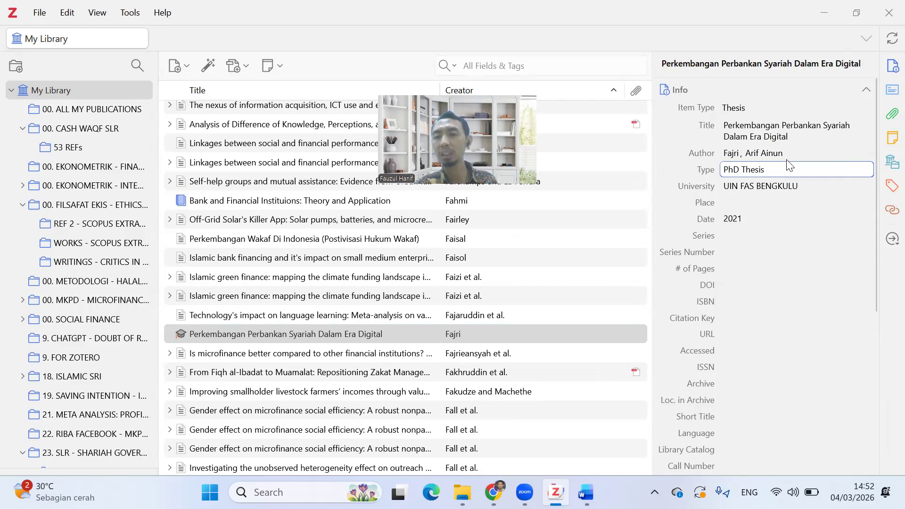
{"action": "left_click_drag", "start_coordinate": [772, 165], "coordinate": [722, 165]}
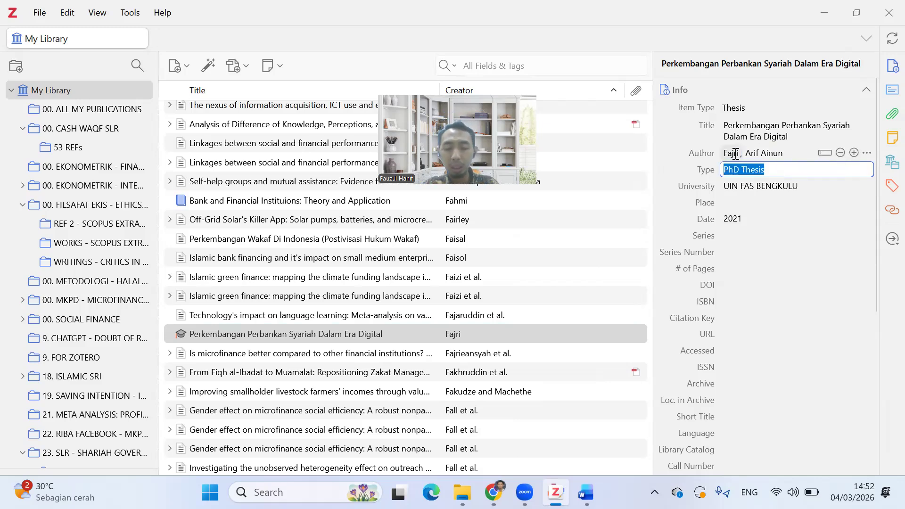
{"action": "type", "text": "Bachel"}
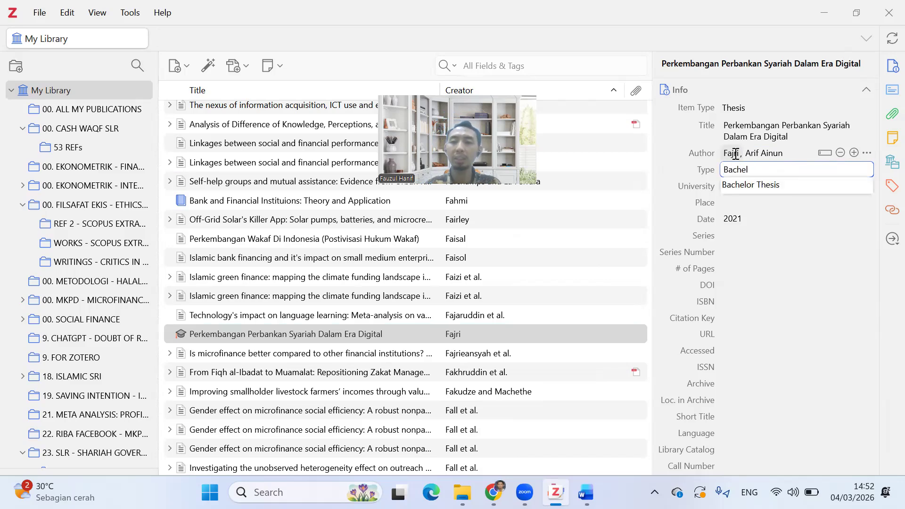
{"action": "left_click", "coordinate": [754, 185]}
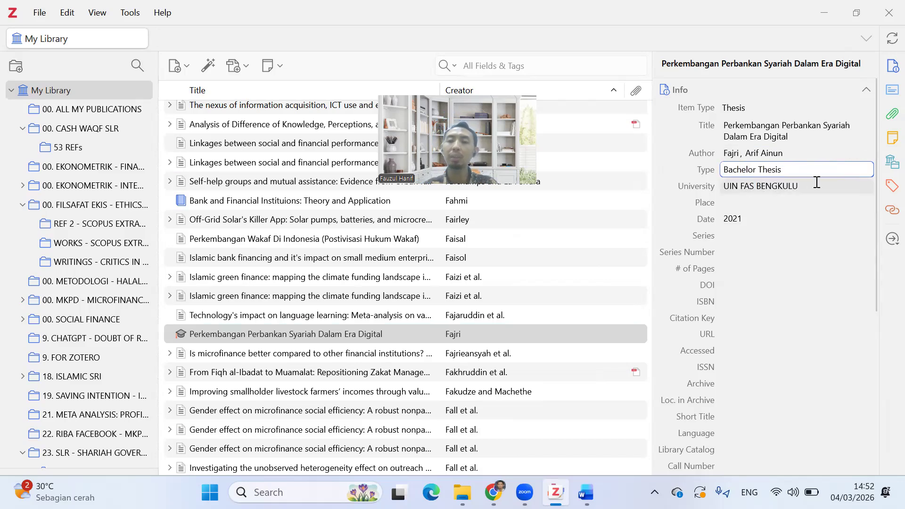
Replace the thesis's university with "Faculty of Islamic Economic and Business, Universitas Indonesia"
{"action": "left_click", "coordinate": [820, 185]}
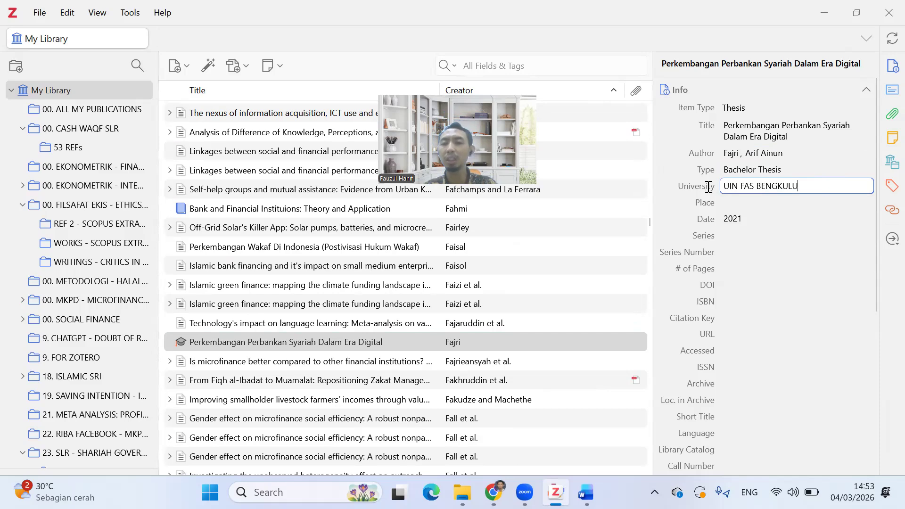
{"action": "left_click_drag", "start_coordinate": [819, 185], "coordinate": [709, 186]}
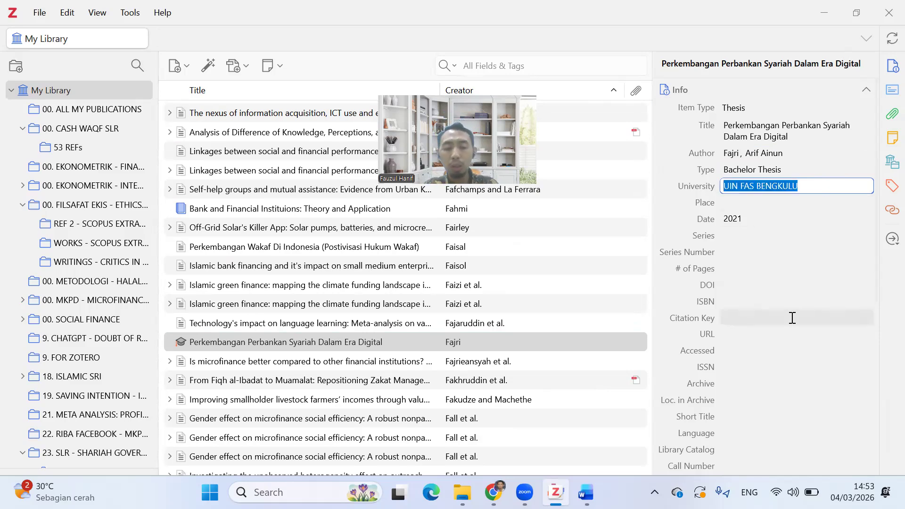
{"action": "type", "text": "Faculty of Islamic "}
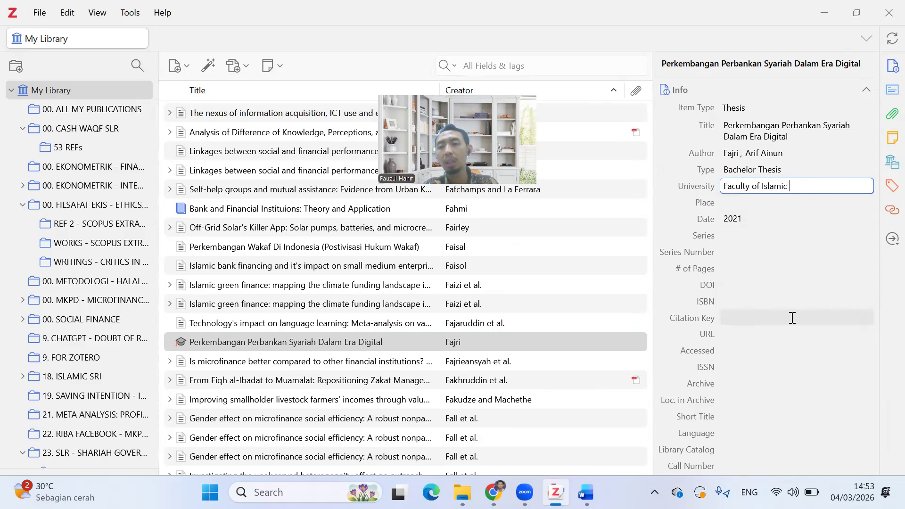
{"action": "type", "text": "Economic"}
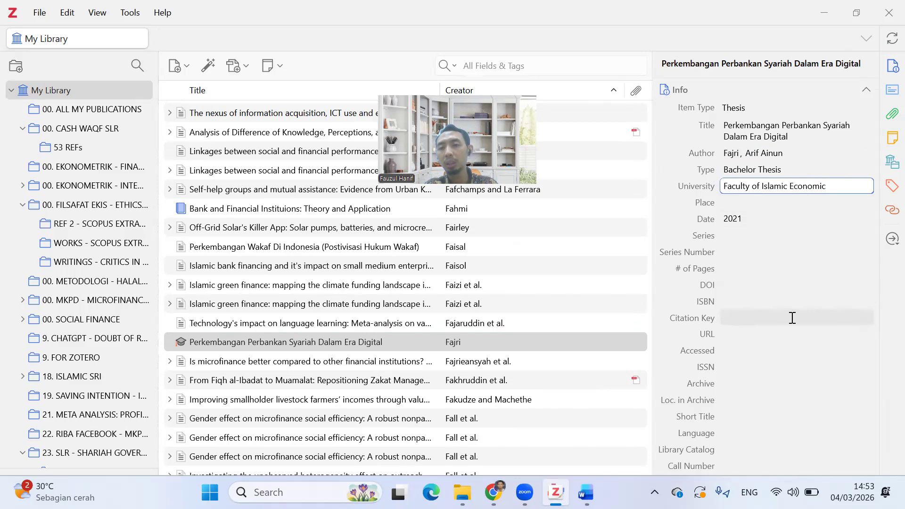
{"action": "type", "text": " and Business"}
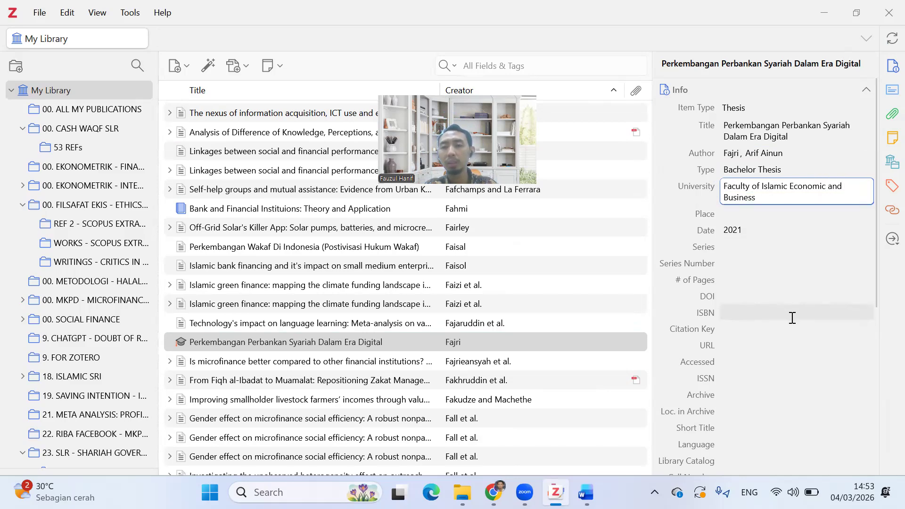
{"action": "type", "text": ", University of"}
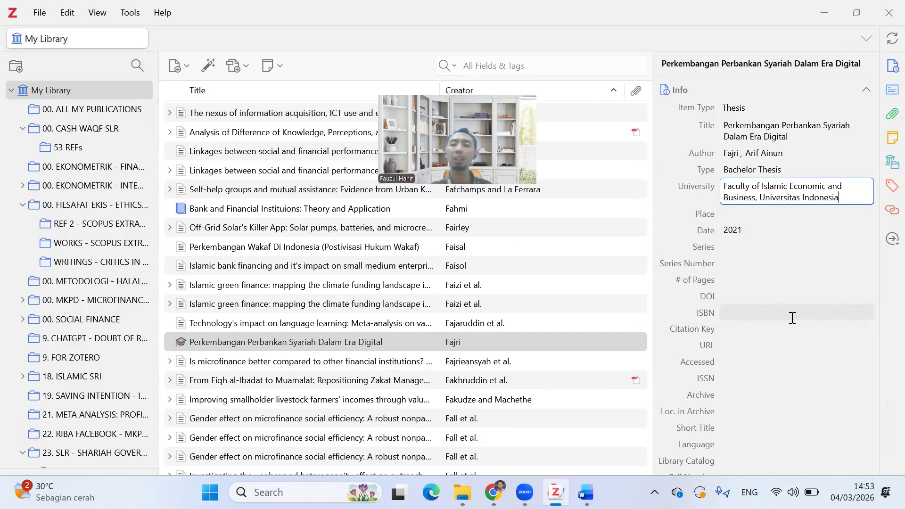
{"action": "left_click", "coordinate": [674, 245]}
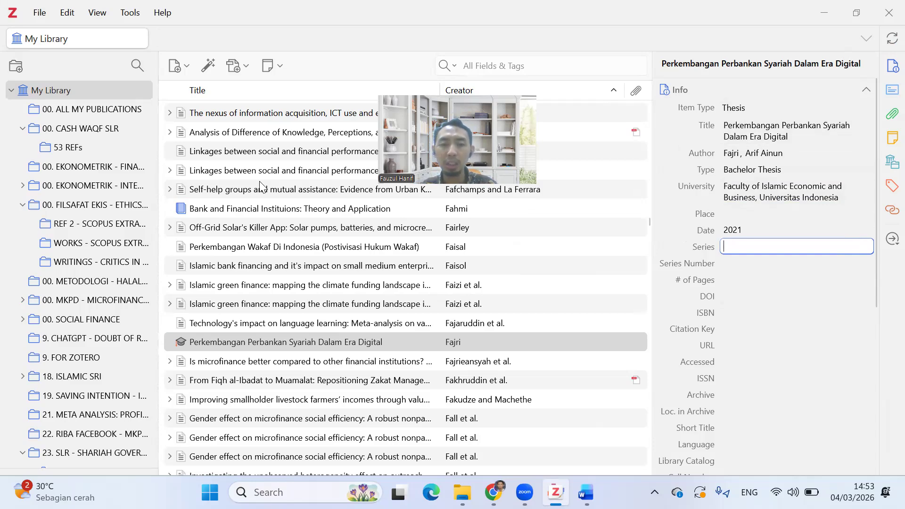
In Word, add the 2021 thesis to the existing Zotero citation after "cukup pesat" and check its bibliography entry
{"action": "key", "text": "alt+Tab"}
{"action": "key", "text": "alt+Tab"}
{"action": "key", "text": "alt+Tab"}
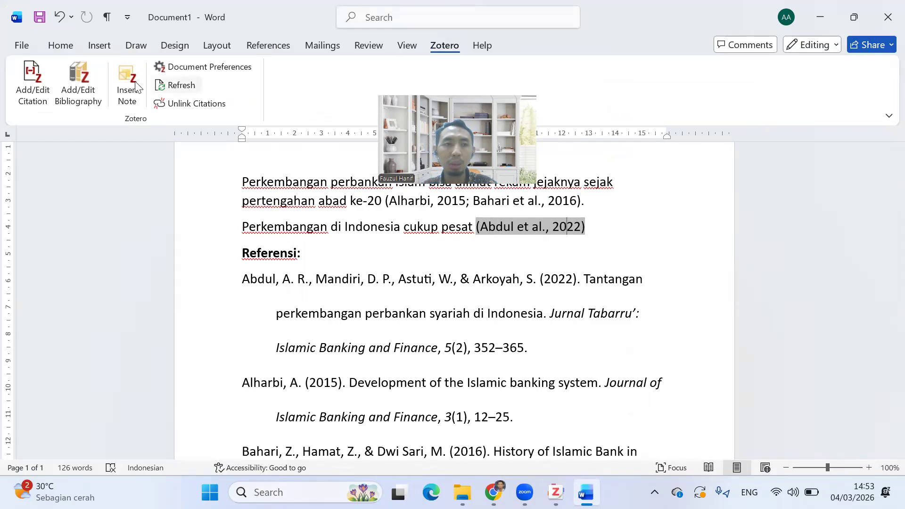
{"action": "left_click", "coordinate": [27, 78]}
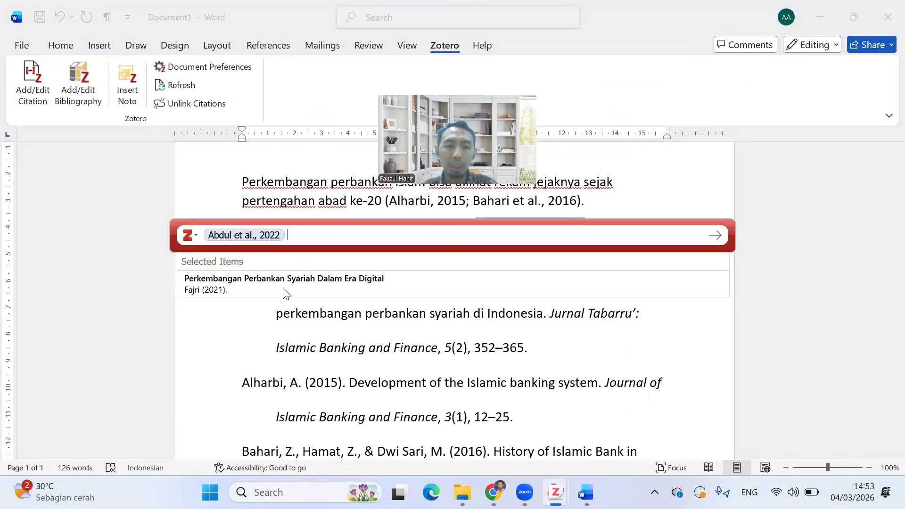
{"action": "left_click", "coordinate": [283, 289]}
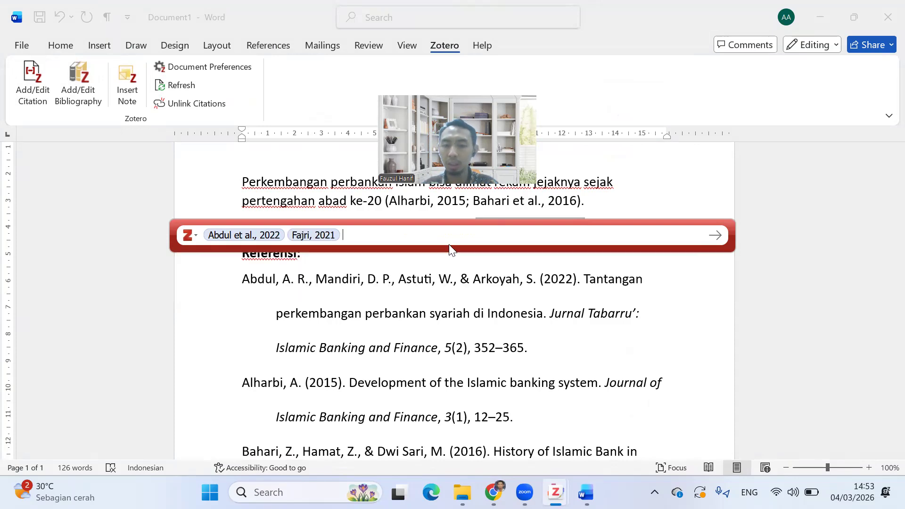
{"action": "key", "text": "Return"}
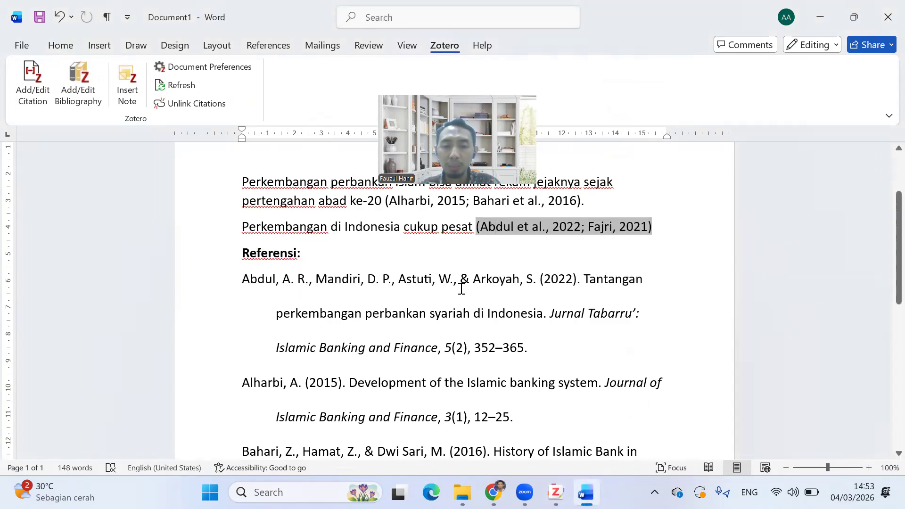
{"action": "scroll", "coordinate": [405, 306], "scroll_direction": "down", "scroll_amount": 8}
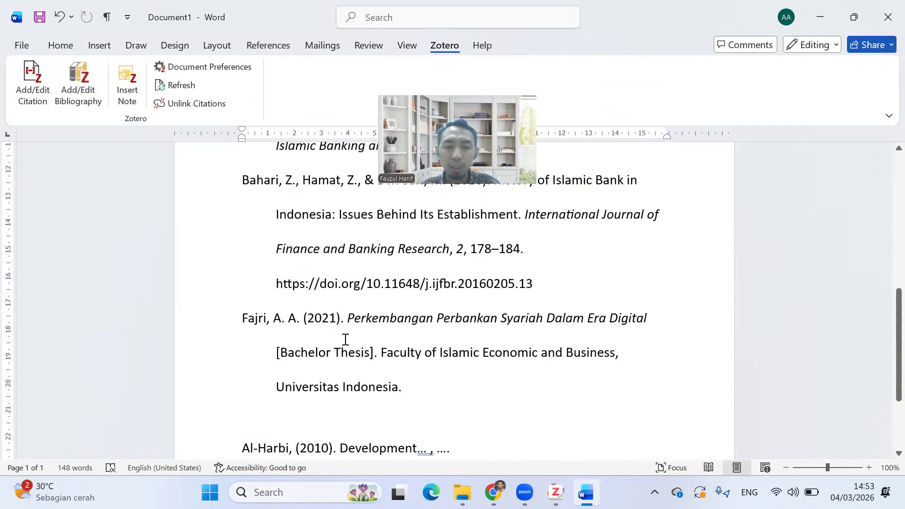
{"action": "triple_click", "coordinate": [378, 357]}
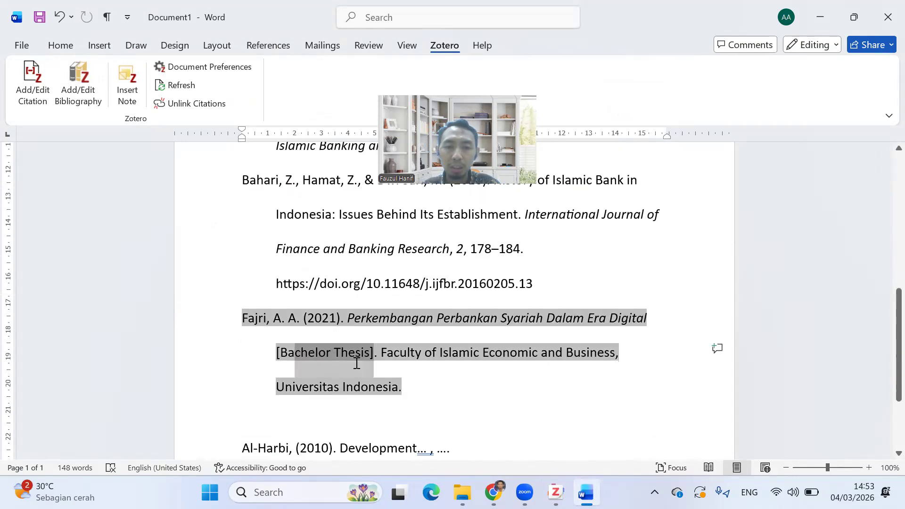
{"action": "left_click_drag", "start_coordinate": [409, 386], "coordinate": [379, 355]}
{"action": "left_click", "coordinate": [419, 397]}
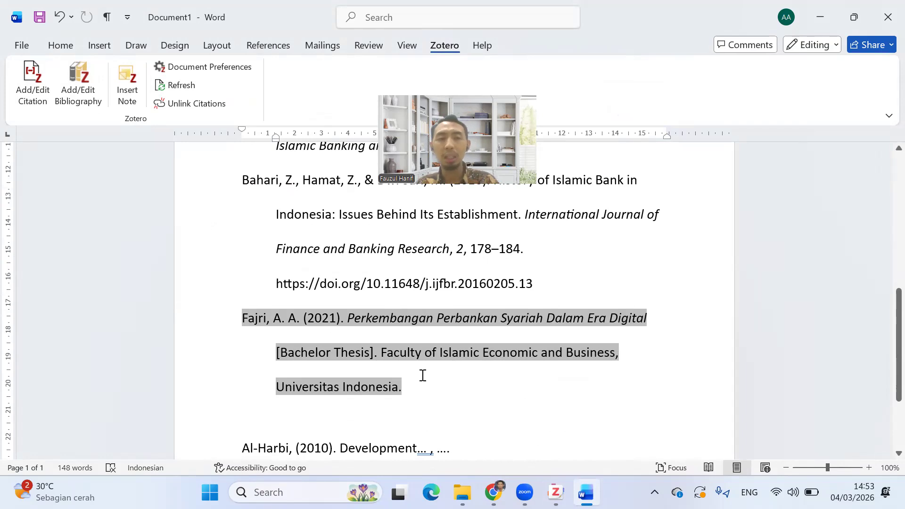
In Zotero, add an empty second author row to the 2021 thesis and delete it again
{"action": "key", "text": "alt+Tab"}
{"action": "key", "text": "alt+Tab"}
{"action": "key", "text": "alt+Tab"}
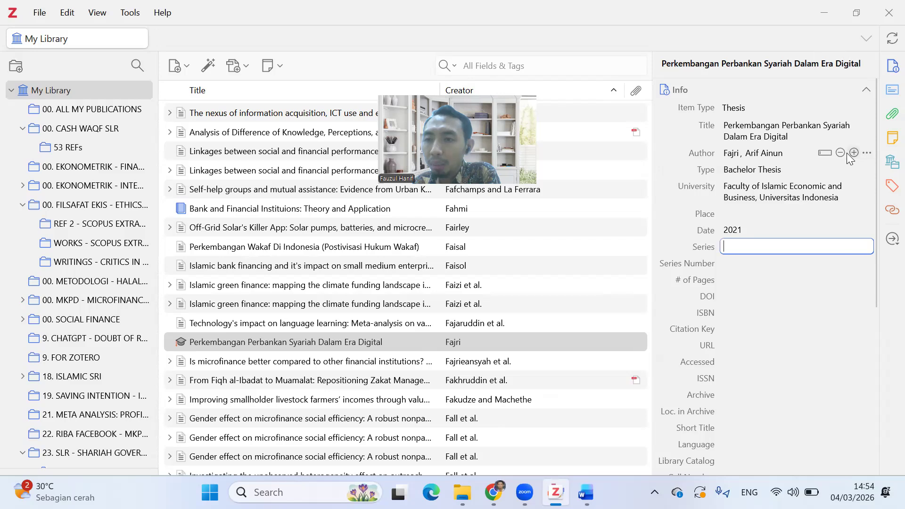
{"action": "left_click", "coordinate": [854, 154]}
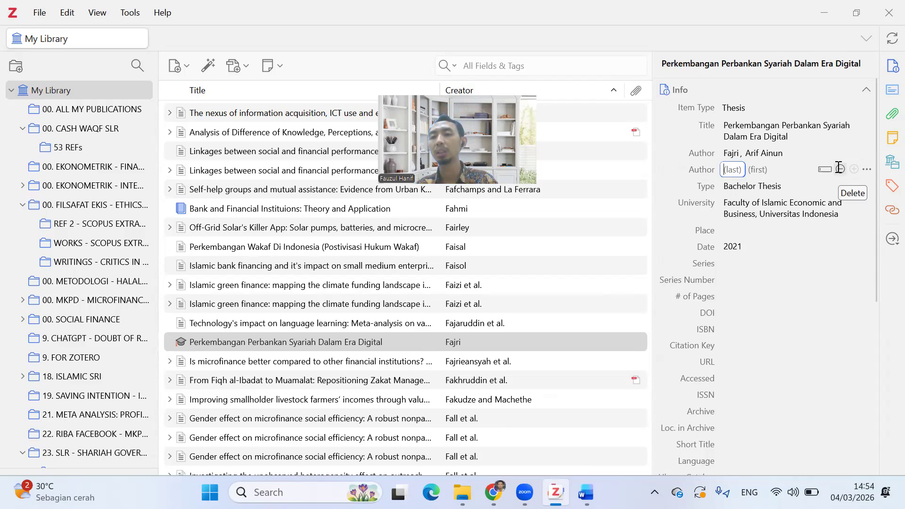
{"action": "left_click", "coordinate": [840, 170]}
{"action": "left_click", "coordinate": [549, 249]}
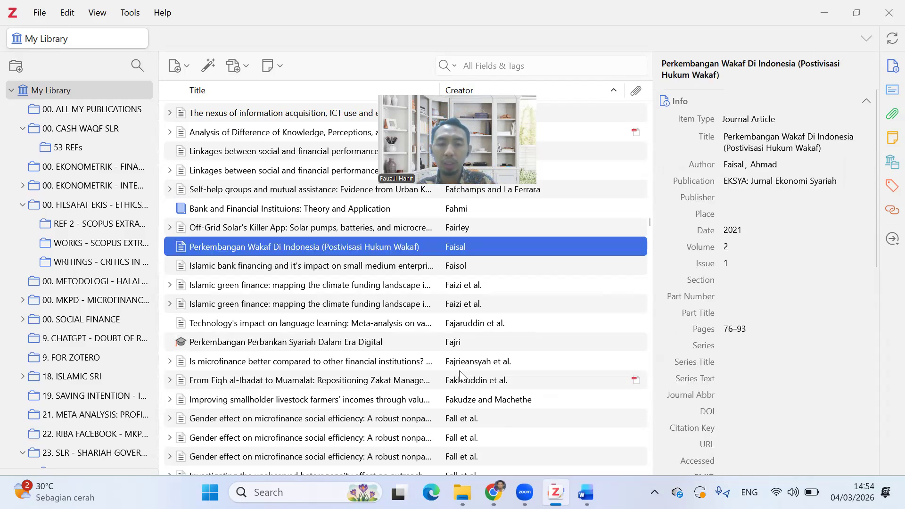
Search the library for "perkembangan" and select the article "Tantangan perkembangan perbankan syariah di Indonesia"
{"action": "scroll", "coordinate": [460, 373], "scroll_direction": "up", "scroll_amount": 5}
{"action": "key", "text": "alt+Tab"}
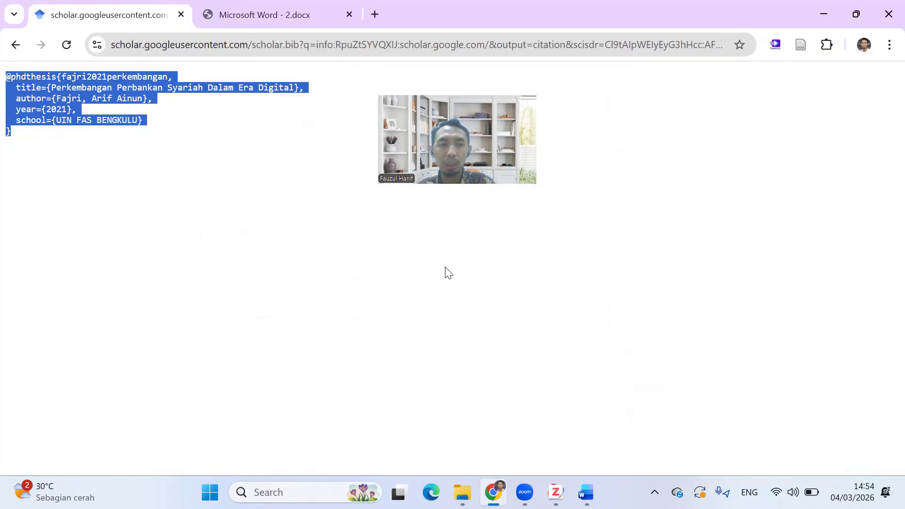
{"action": "key", "text": "alt+Tab"}
{"action": "scroll", "coordinate": [461, 206], "scroll_direction": "up", "scroll_amount": 7}
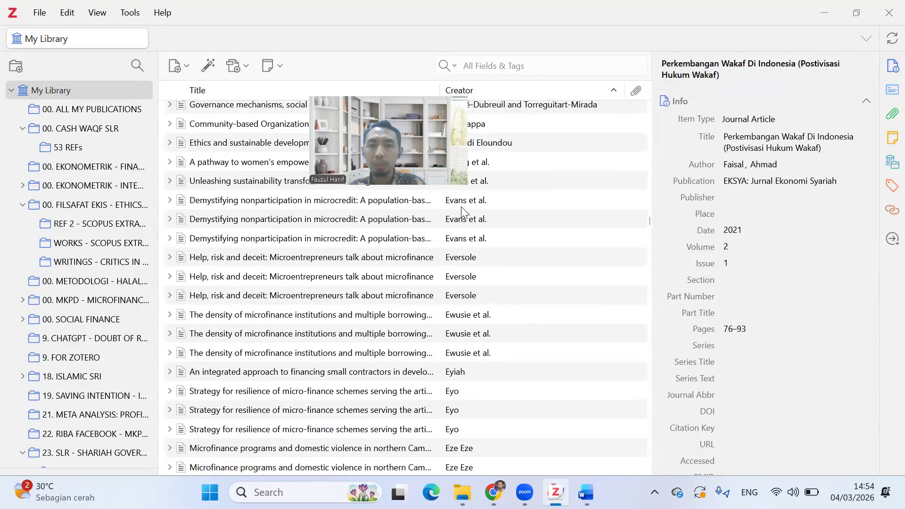
{"action": "key", "text": "ctrl+f"}
{"action": "type", "text": "perkembangan"}
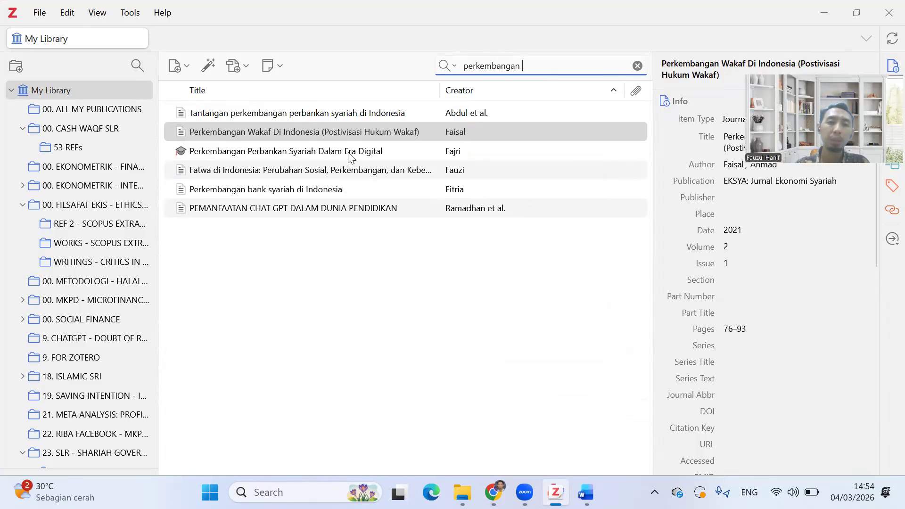
{"action": "left_click", "coordinate": [376, 116]}
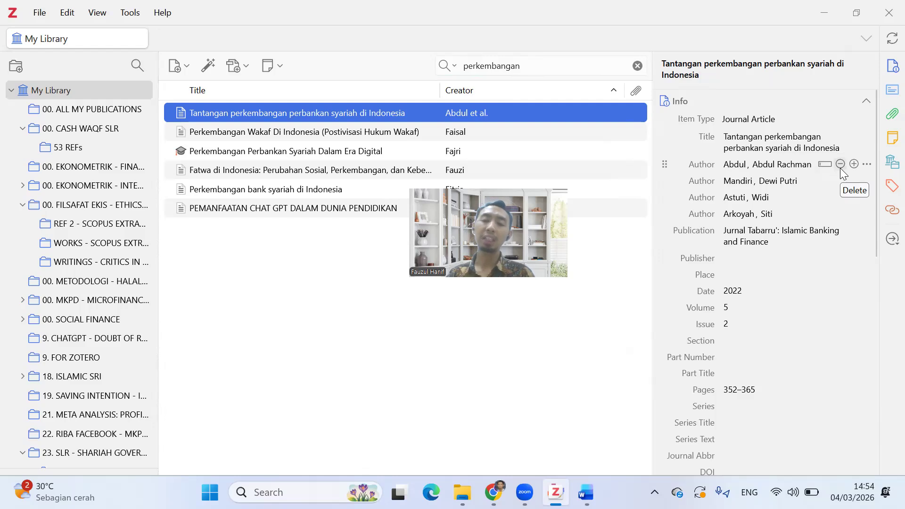
Remove the duplicated given name from the first author's first-name field, keeping the last-name field as it was
{"action": "left_click", "coordinate": [784, 164]}
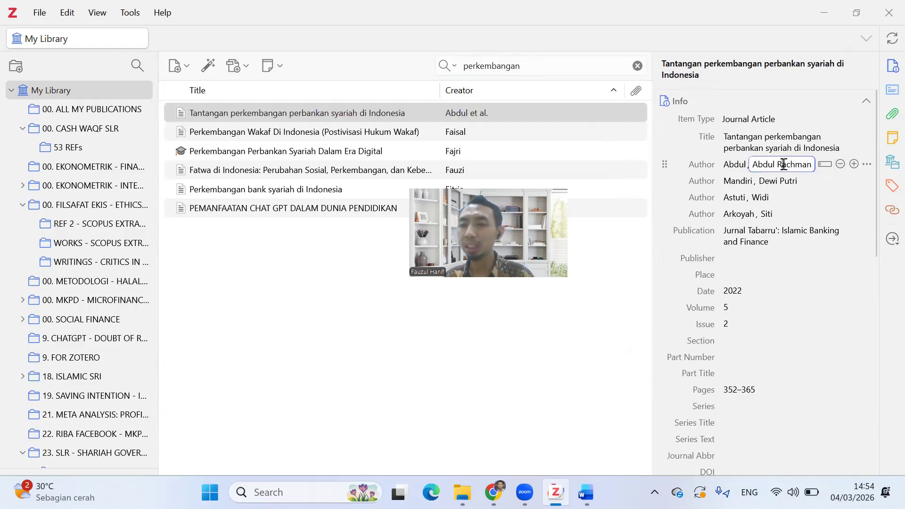
{"action": "double_click", "coordinate": [769, 164]}
{"action": "key", "text": "BackSpace"}
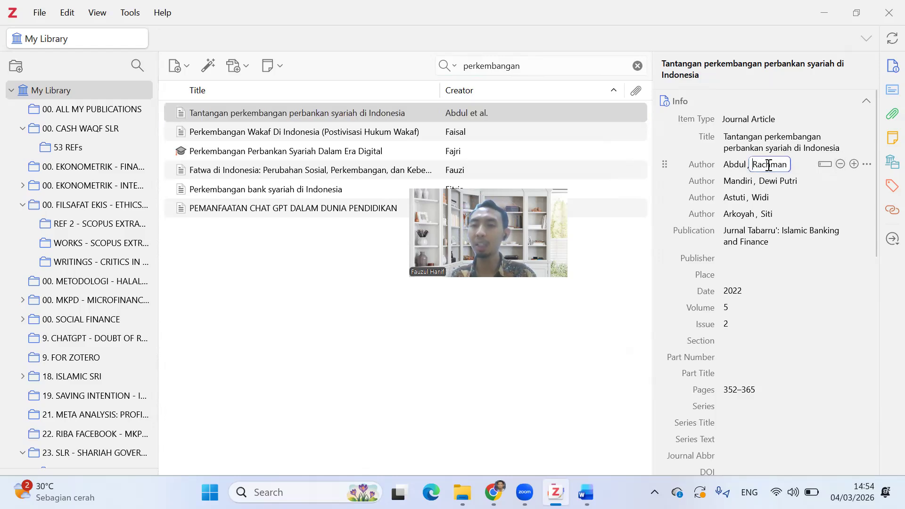
{"action": "left_click", "coordinate": [743, 165]}
{"action": "double_click", "coordinate": [743, 164]}
{"action": "key", "text": "BackSpace"}
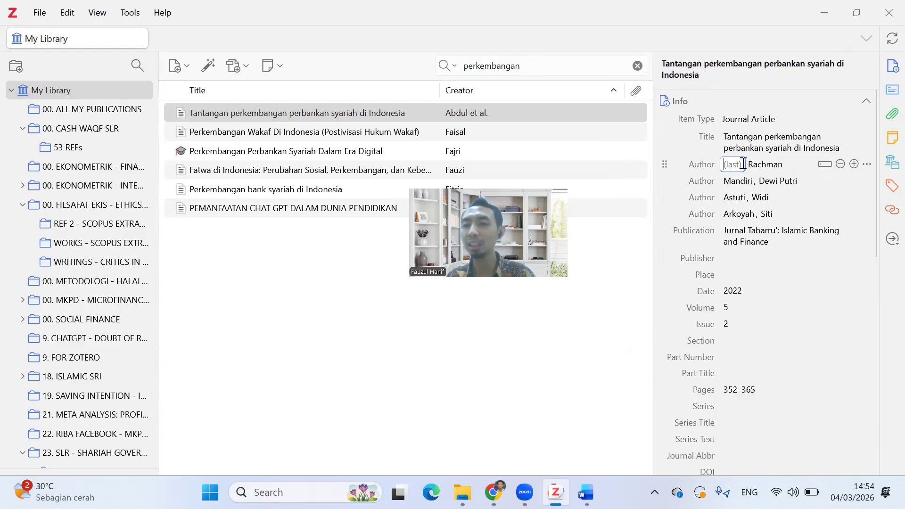
{"action": "key", "text": "ctrl+z"}
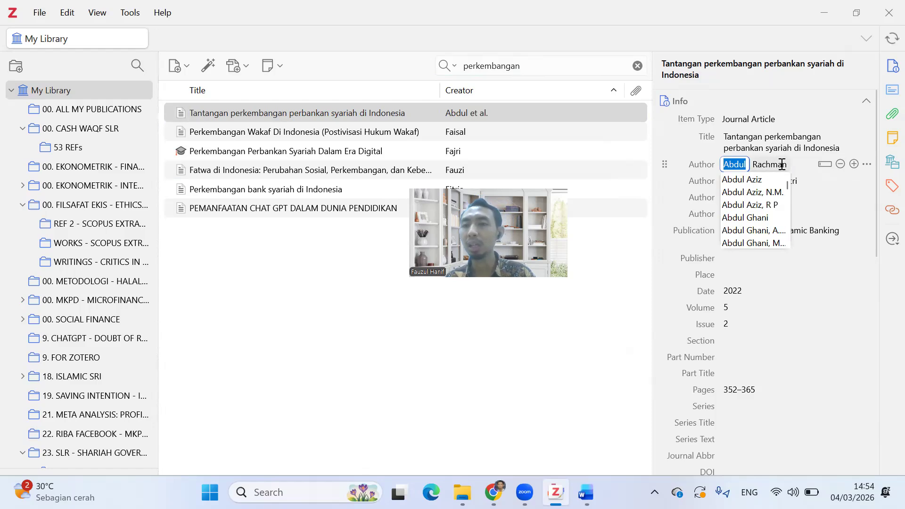
Swap the article's first author's names so the surname is in the last-name field and the given name in the first-name field
{"action": "left_click", "coordinate": [782, 164]}
{"action": "double_click", "coordinate": [765, 163]}
{"action": "key", "text": "ctrl+x"}
{"action": "left_click", "coordinate": [726, 164]}
{"action": "key", "text": "ctrl+v"}
{"action": "key", "text": "shift+End"}
{"action": "key", "text": "ctrl+x"}
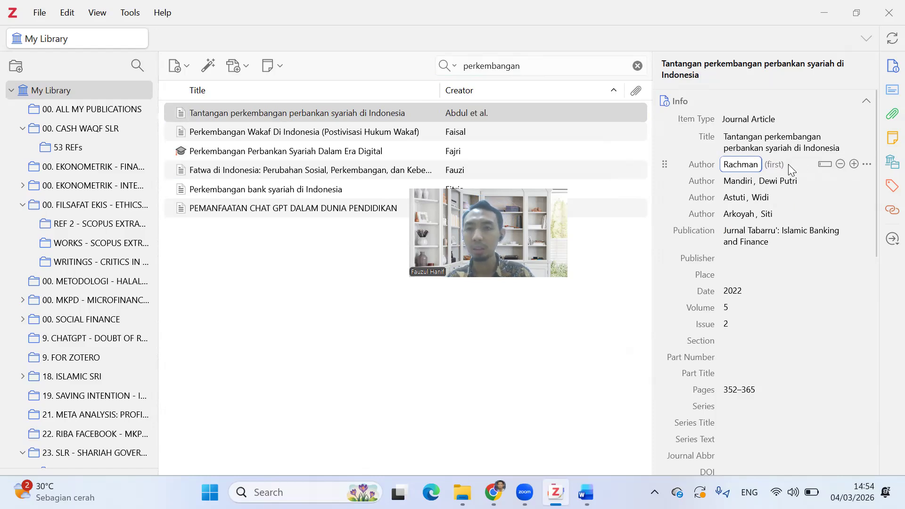
{"action": "key", "text": "Tab"}
{"action": "key", "text": "ctrl+v"}
{"action": "left_click", "coordinate": [525, 367]}
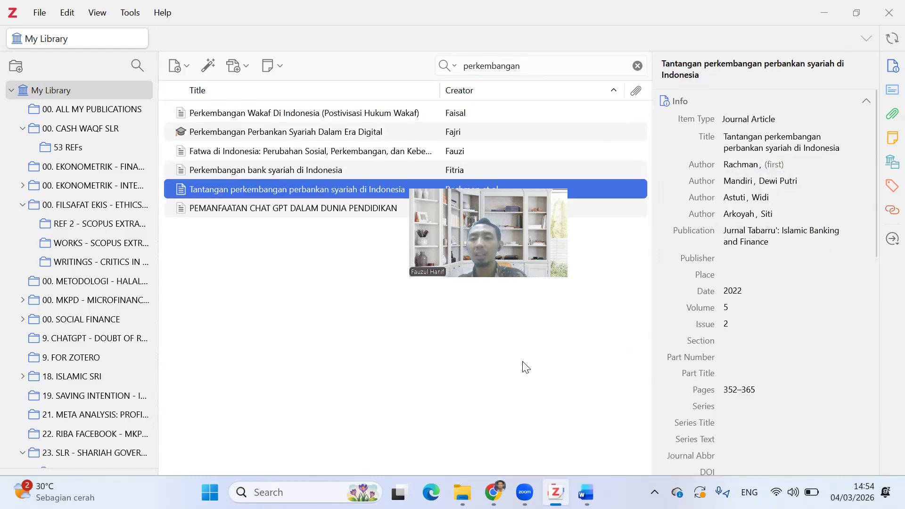
{"action": "left_click", "coordinate": [783, 164]}
{"action": "key", "text": "ctrl+v"}
{"action": "left_click", "coordinate": [807, 304]}
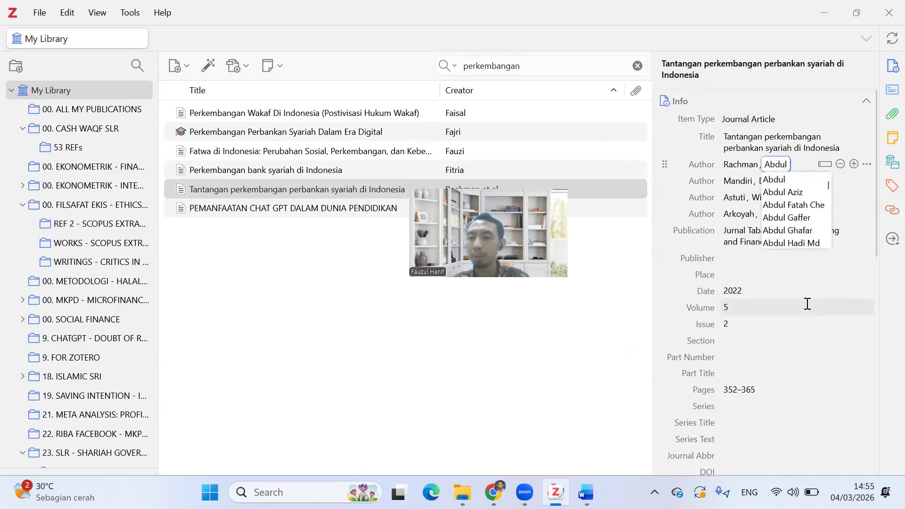
{"action": "left_click", "coordinate": [496, 331]}
In Word, refresh the Zotero citations and bibliography and check the corrected author in the reference list and second citation
{"action": "key", "text": "alt+Tab"}
{"action": "key", "text": "Tab"}
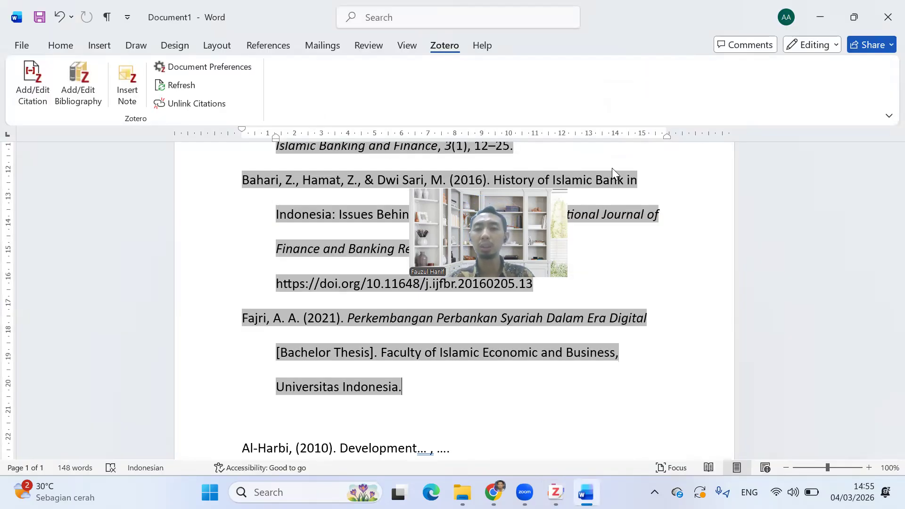
{"action": "left_click", "coordinate": [174, 85]}
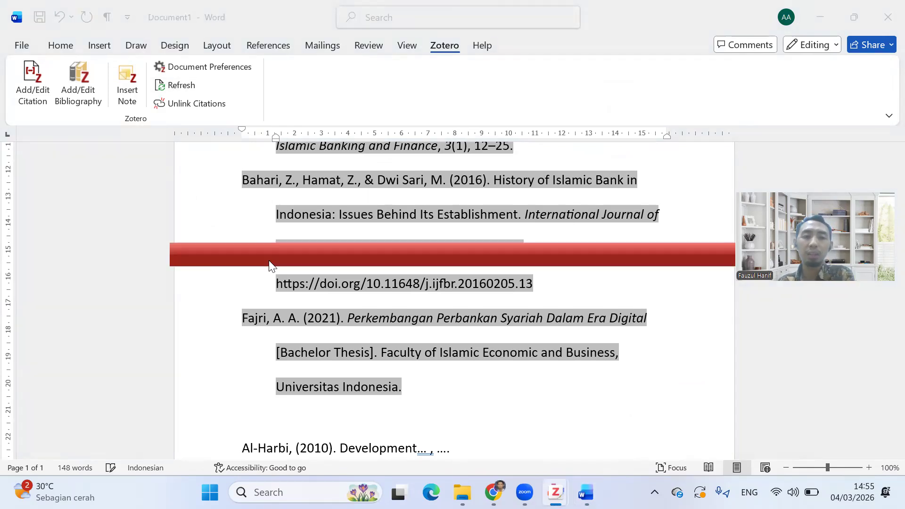
{"action": "scroll", "coordinate": [344, 284], "scroll_direction": "up", "scroll_amount": 5}
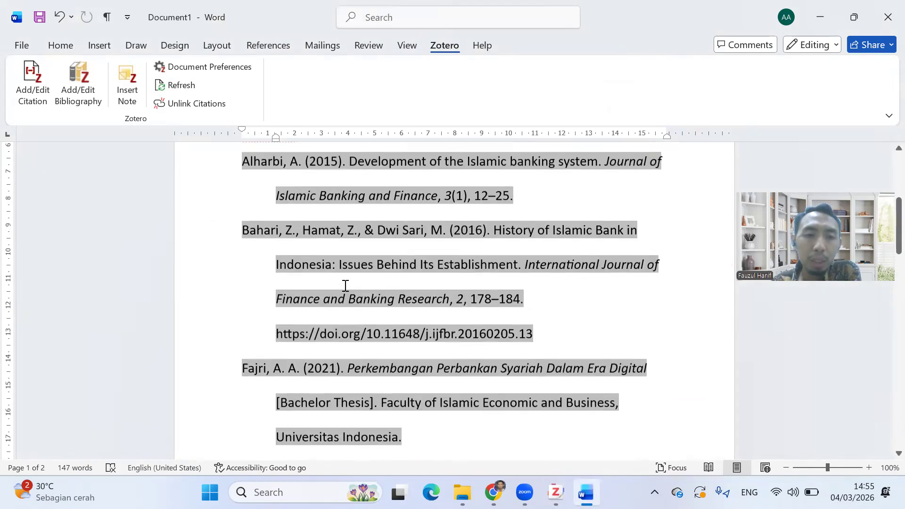
{"action": "scroll", "coordinate": [345, 285], "scroll_direction": "down", "scroll_amount": 5}
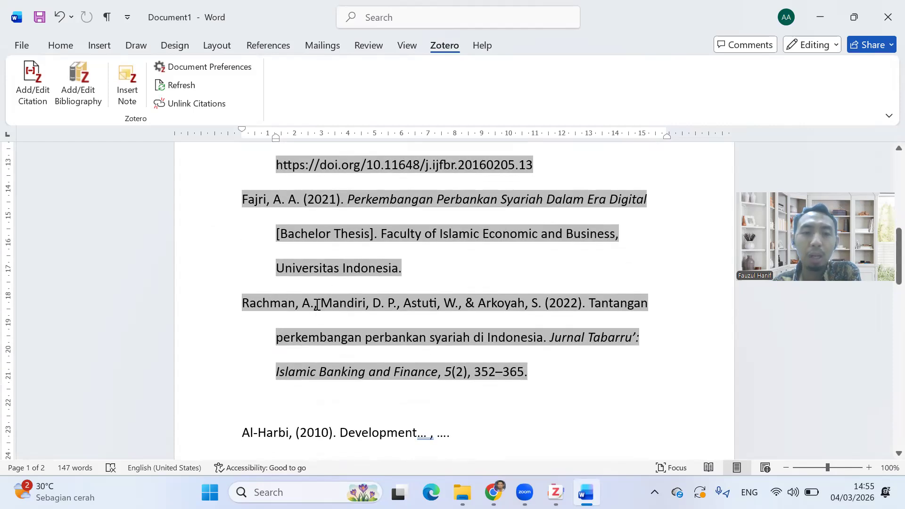
{"action": "scroll", "coordinate": [385, 306], "scroll_direction": "up", "scroll_amount": 8}
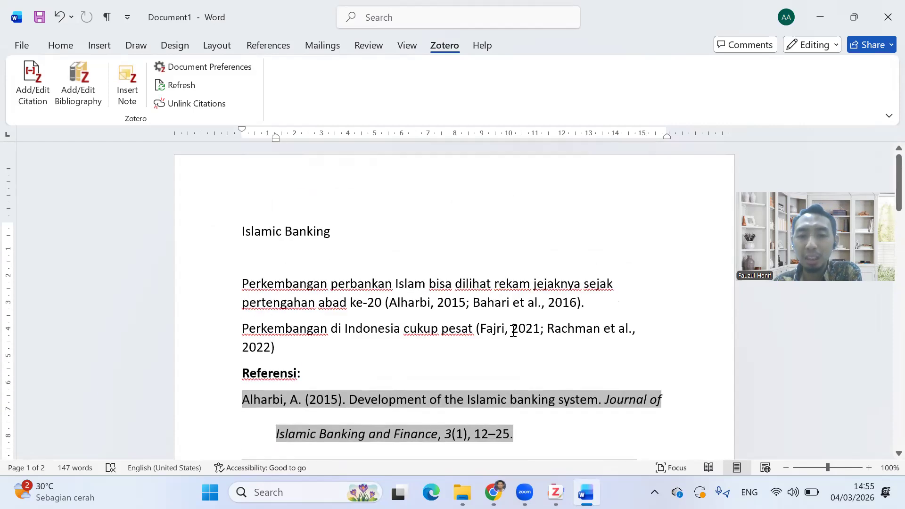
{"action": "left_click", "coordinate": [510, 328]}
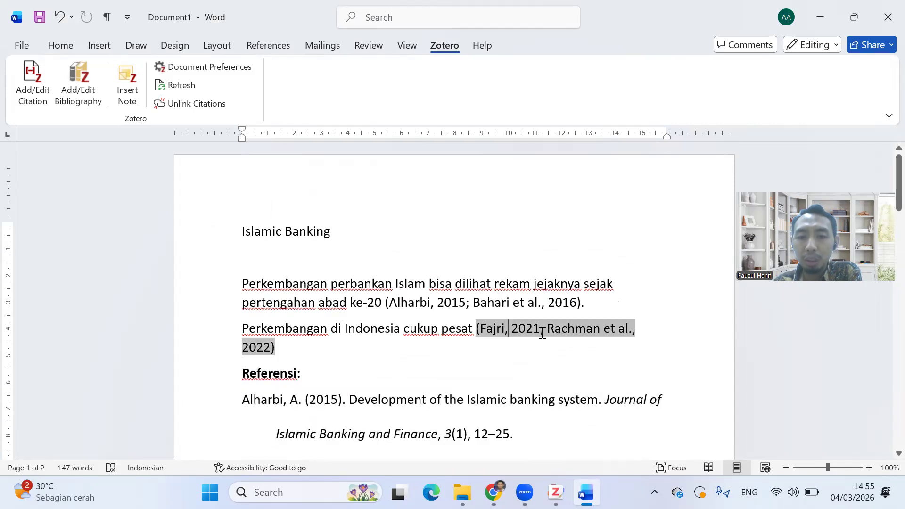
{"action": "left_click_drag", "start_coordinate": [549, 328], "coordinate": [640, 329]}
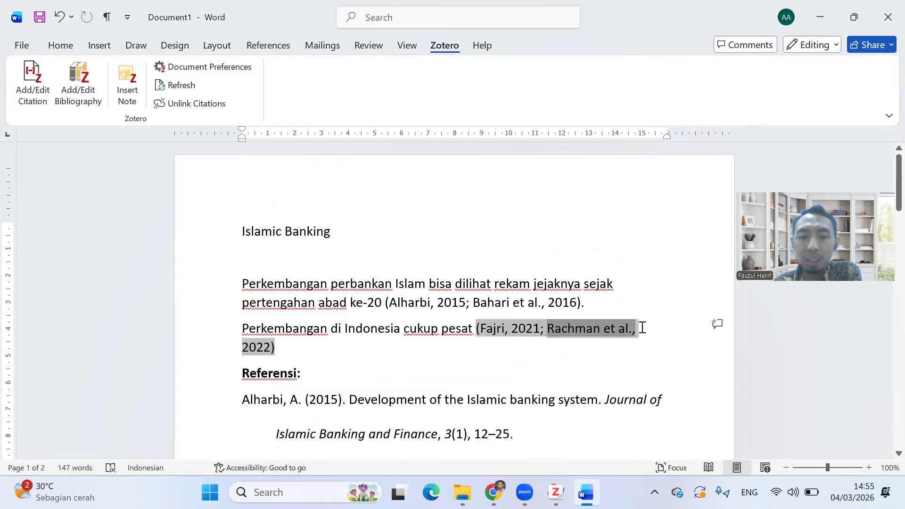
Add a line above the Referensi heading: the article's first author's surname followed by "menyampaikan bahwa perkembangan perbankan syariah di Indonesia cukup pesat."
{"action": "left_click", "coordinate": [566, 374]}
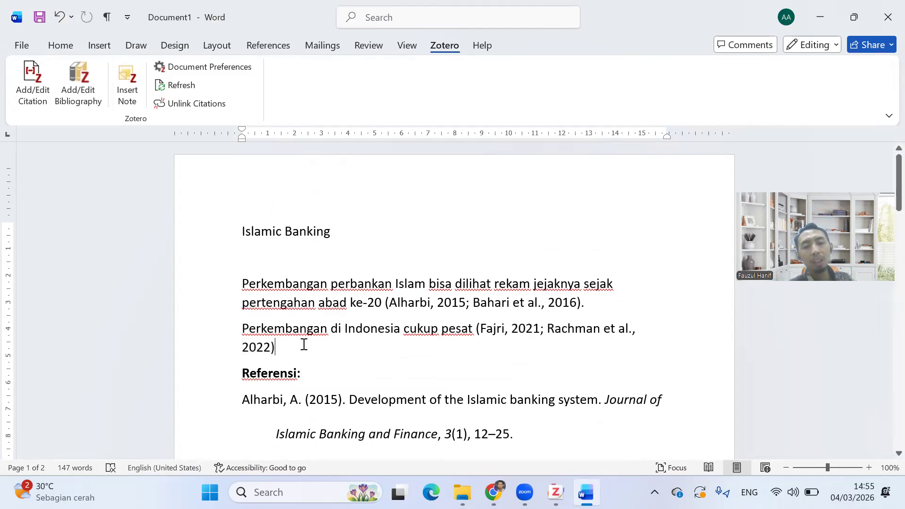
{"action": "key", "text": "ctrl+z"}
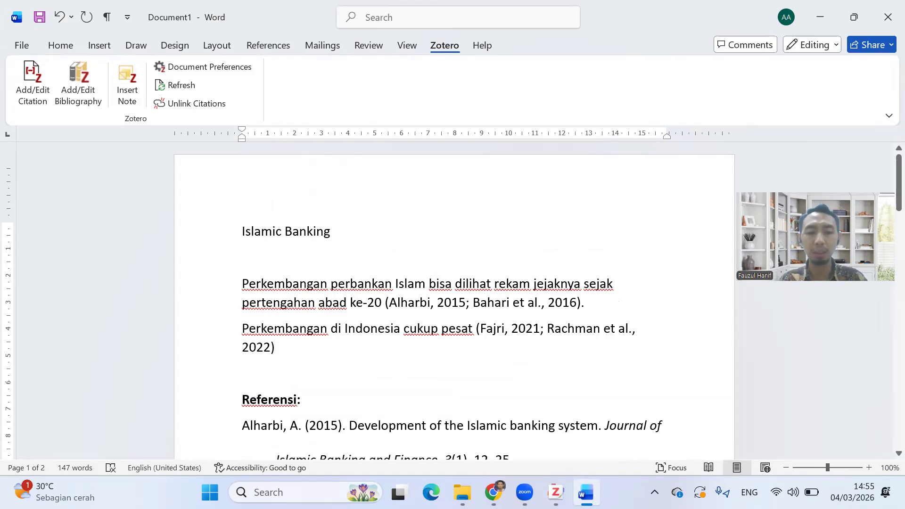
{"action": "type", "text": "Rachman menyampaikan b"}
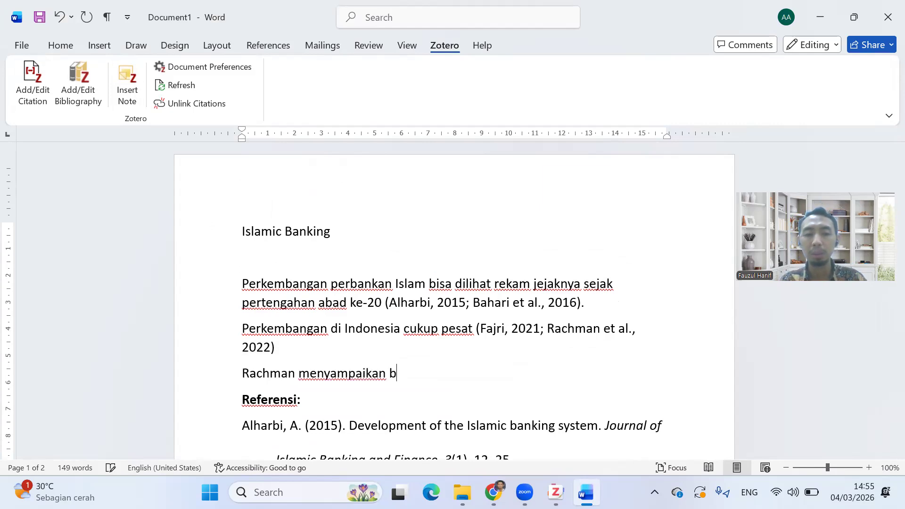
{"action": "type", "text": "ahwa perkembangan "}
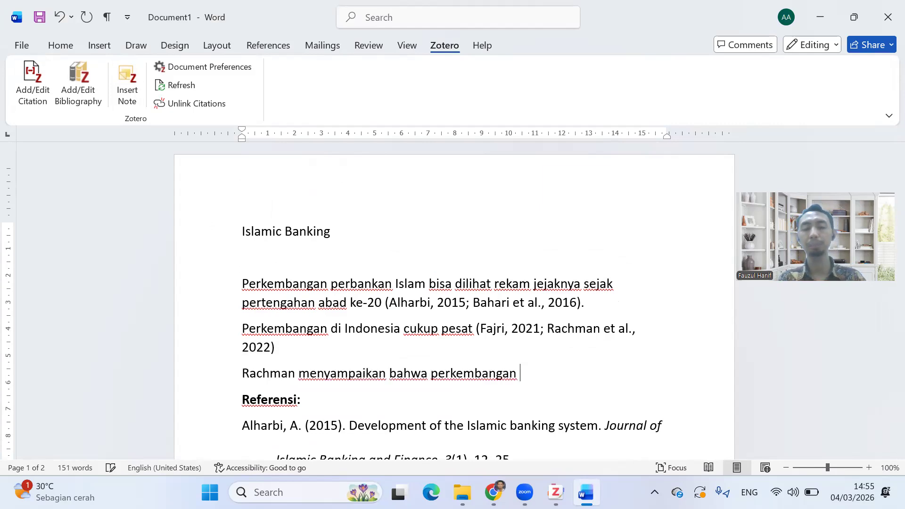
{"action": "type", "text": "perbankan"}
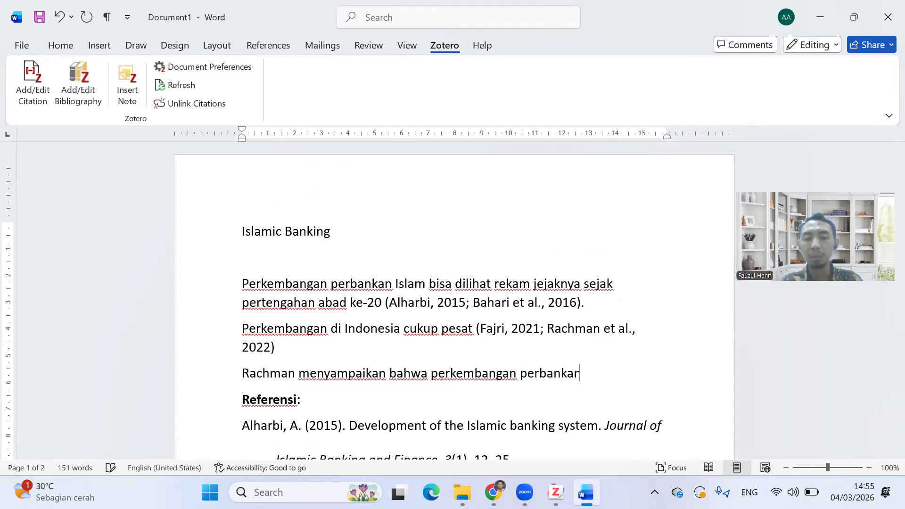
{"action": "type", "text": " syariah di Indonesia cuup p"}
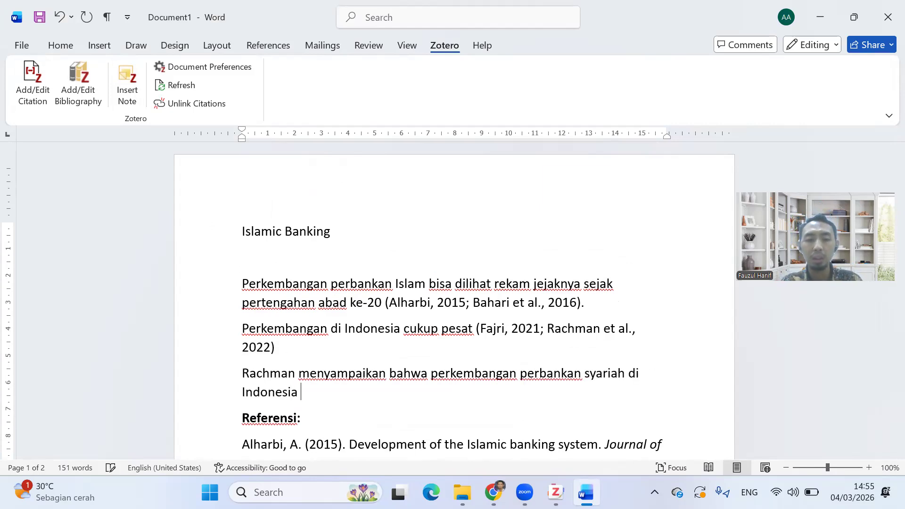
{"action": "key", "text": "BackSpace"}
{"action": "key", "text": "BackSpace"}
{"action": "key", "text": "BackSpace"}
{"action": "key", "text": "BackSpace"}
{"action": "type", "text": "kup pesat."}
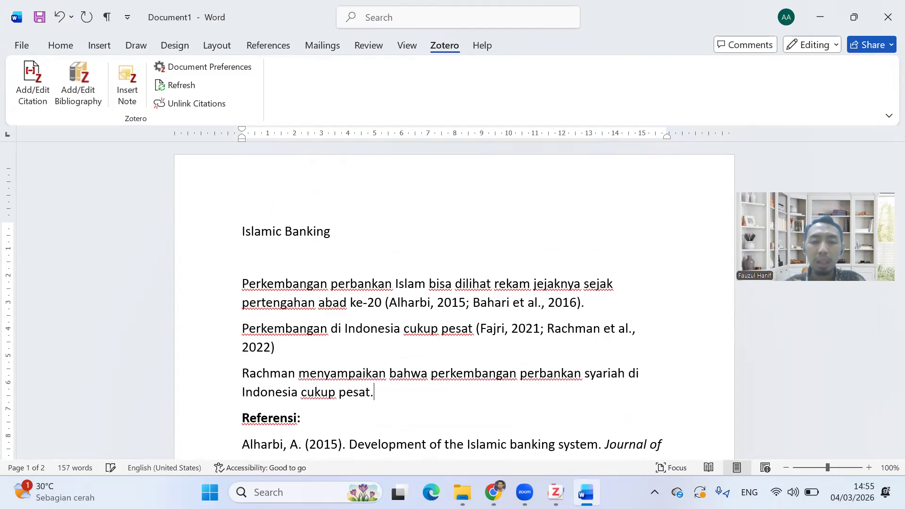
Replace the author's surname at the start of the new sentence with a Zotero citation of "Tantangan perkembangan perbankan syariah di Indonesia"
{"action": "key", "text": "Up"}
{"action": "key", "text": "ctrl+Left"}
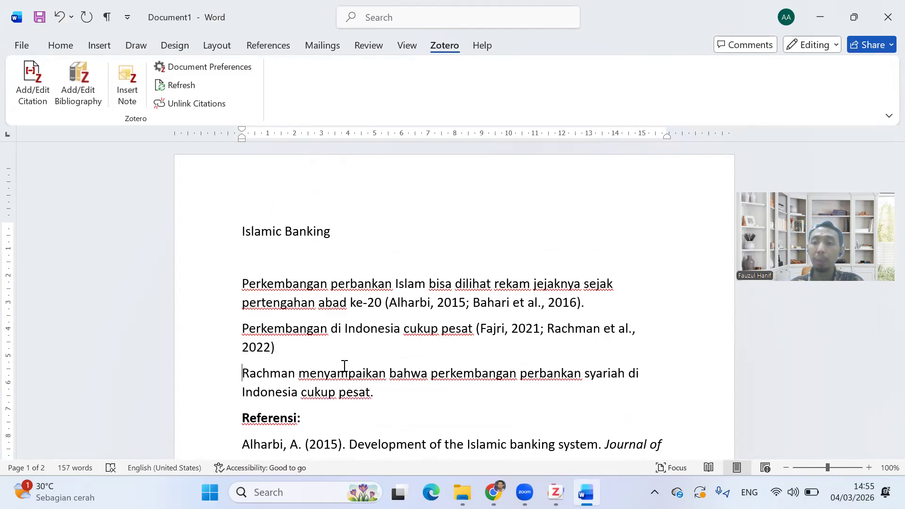
{"action": "key", "text": "ctrl+shift+Right"}
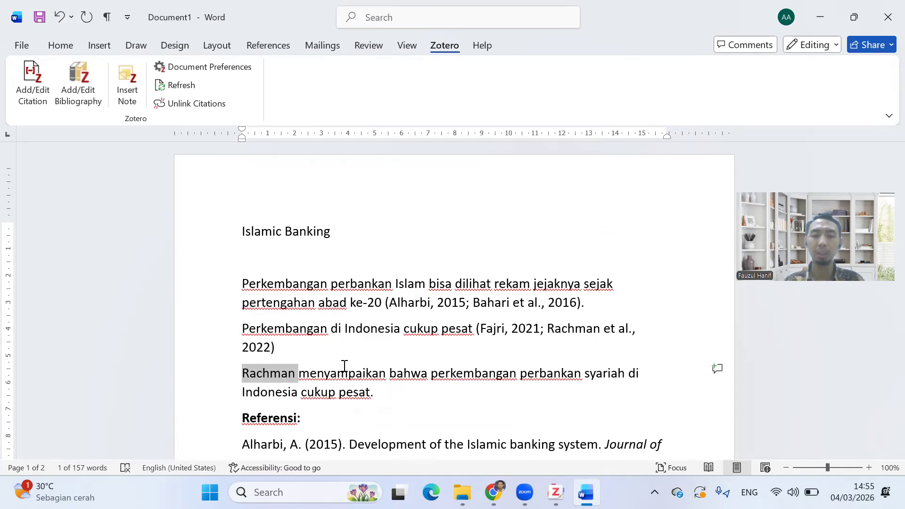
{"action": "left_click", "coordinate": [36, 65]}
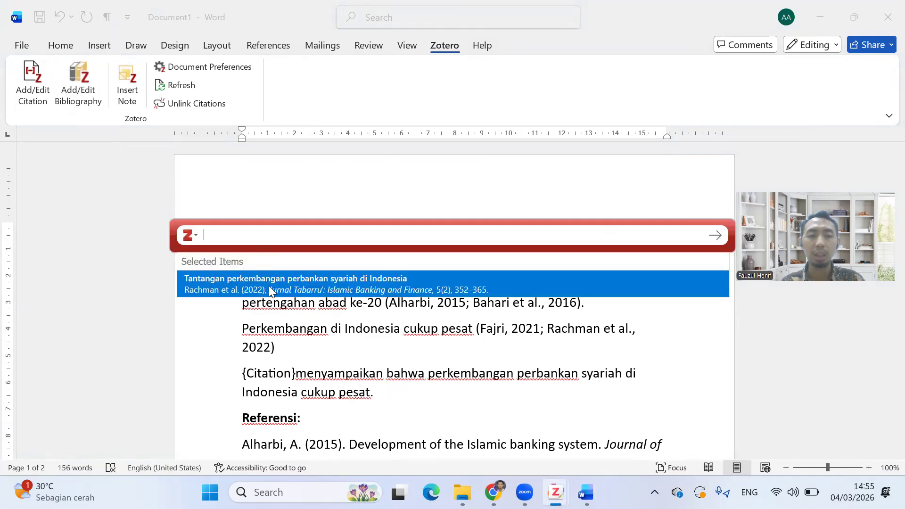
{"action": "left_click", "coordinate": [269, 289]}
{"action": "key", "text": "Return"}
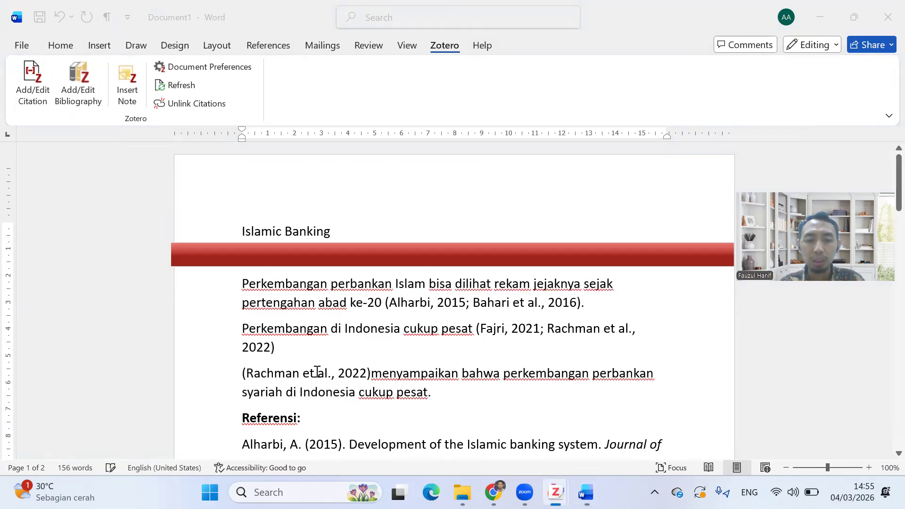
Manually edit the new citation so the parentheses enclose only 2022, with a space before "menyampaikan"
{"action": "left_click", "coordinate": [251, 372]}
{"action": "key", "text": "BackSpace"}
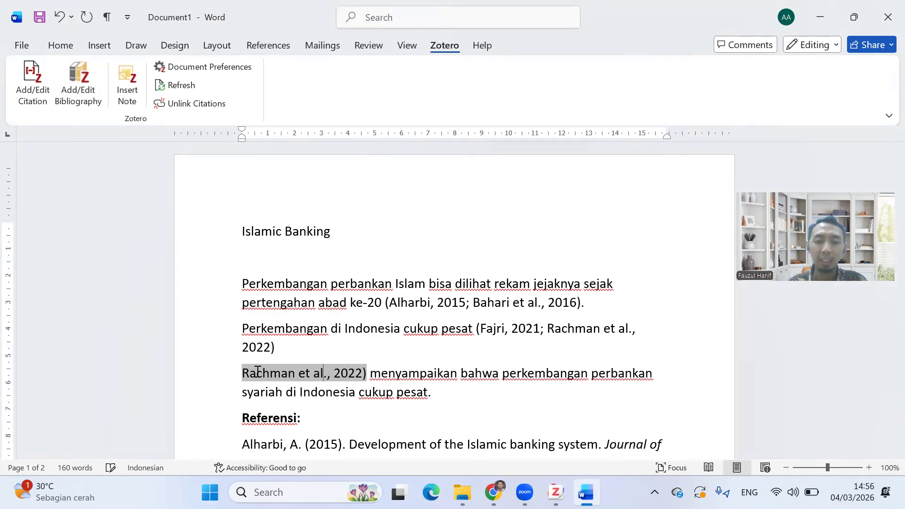
{"action": "type", "text": "("}
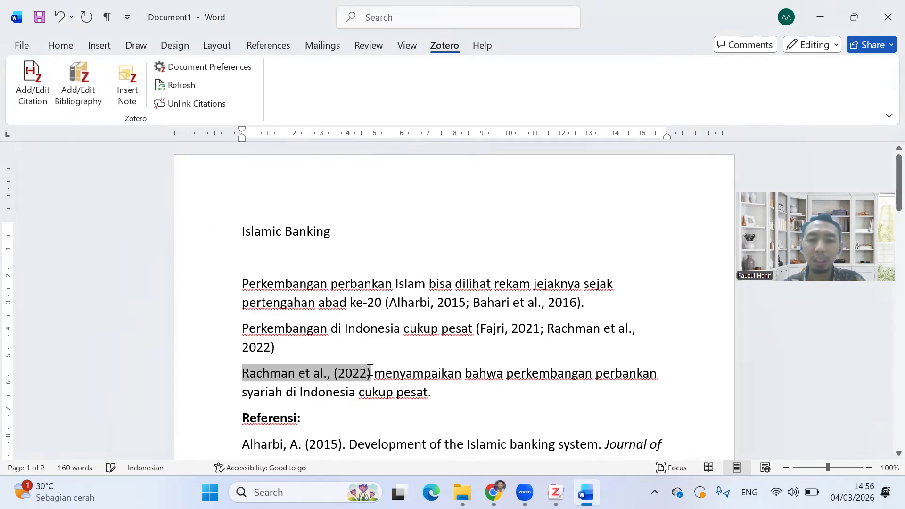
{"action": "left_click", "coordinate": [388, 348]}
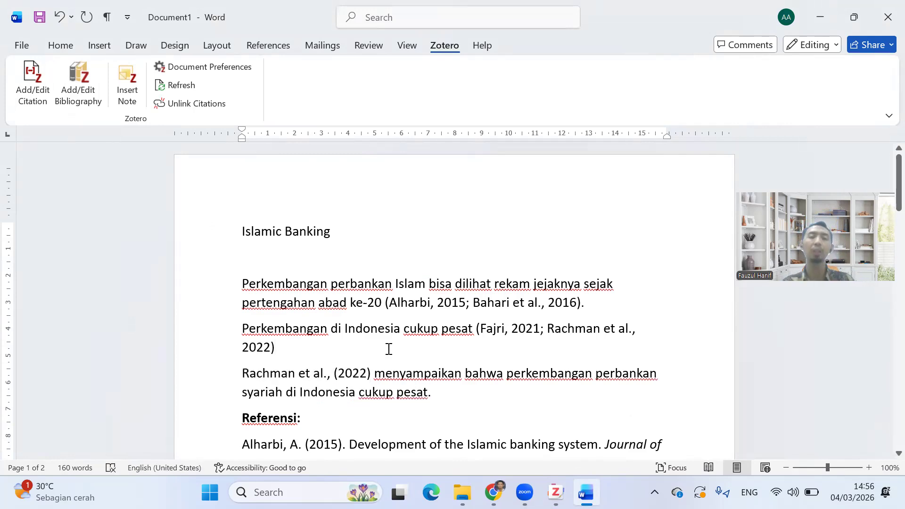
Change the document's Zotero citation style to Emerald (author-date/Harvard)
{"action": "scroll", "coordinate": [391, 349], "scroll_direction": "down", "scroll_amount": 6}
{"action": "scroll", "coordinate": [390, 349], "scroll_direction": "up", "scroll_amount": 5}
{"action": "scroll", "coordinate": [145, 171], "scroll_direction": "up", "scroll_amount": 1}
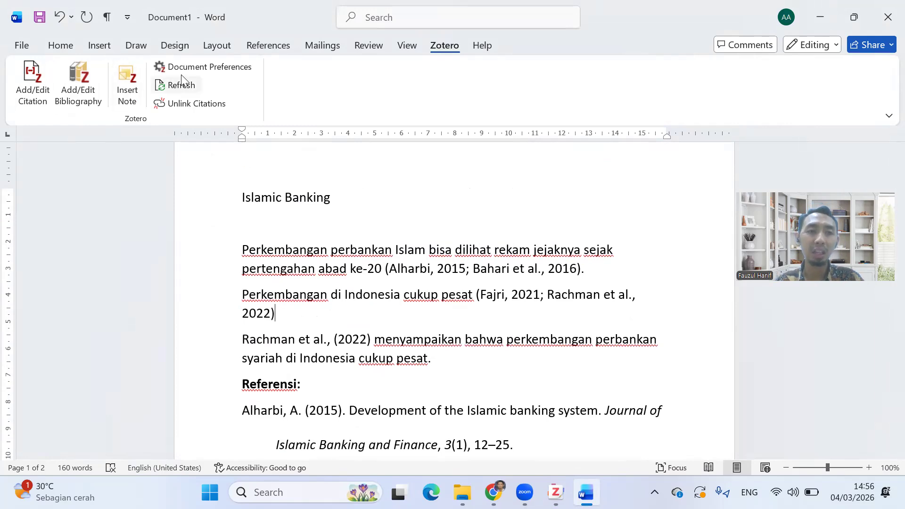
{"action": "left_click", "coordinate": [210, 67]}
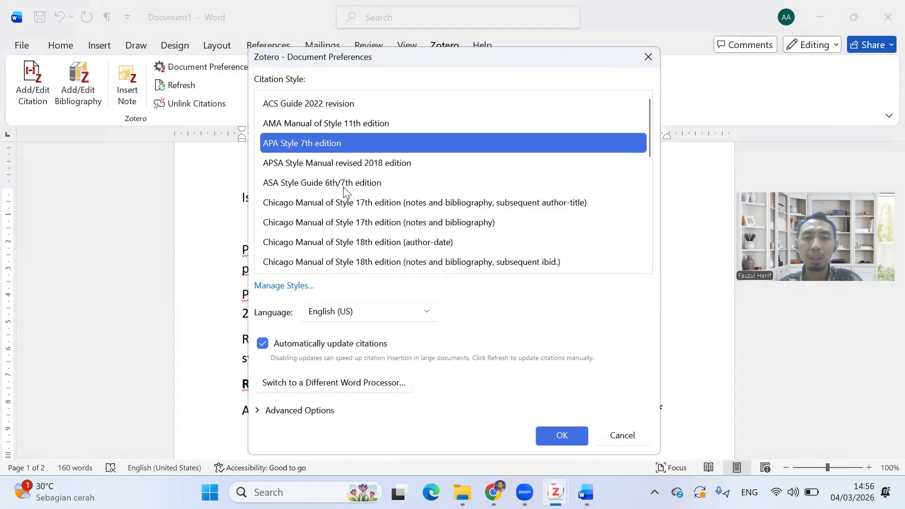
{"action": "scroll", "coordinate": [344, 188], "scroll_direction": "down", "scroll_amount": 5}
{"action": "scroll", "coordinate": [345, 189], "scroll_direction": "up", "scroll_amount": 5}
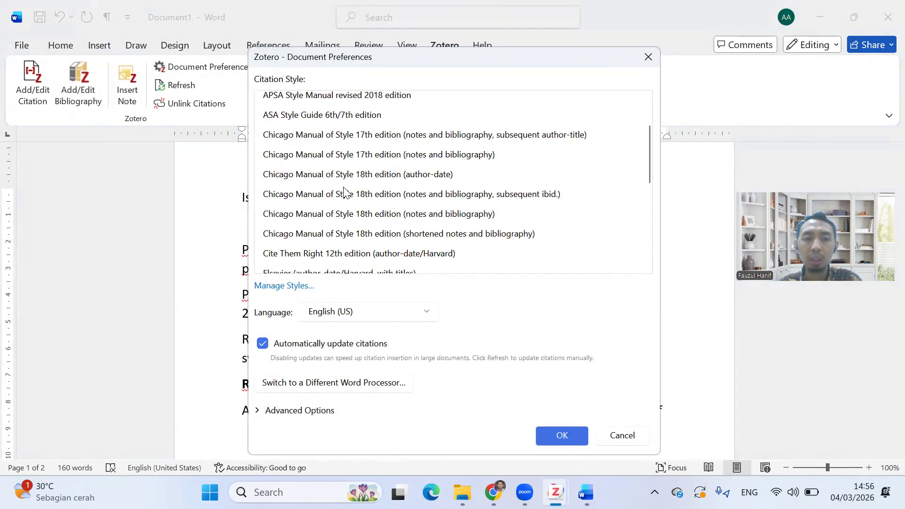
{"action": "scroll", "coordinate": [345, 188], "scroll_direction": "down", "scroll_amount": 5}
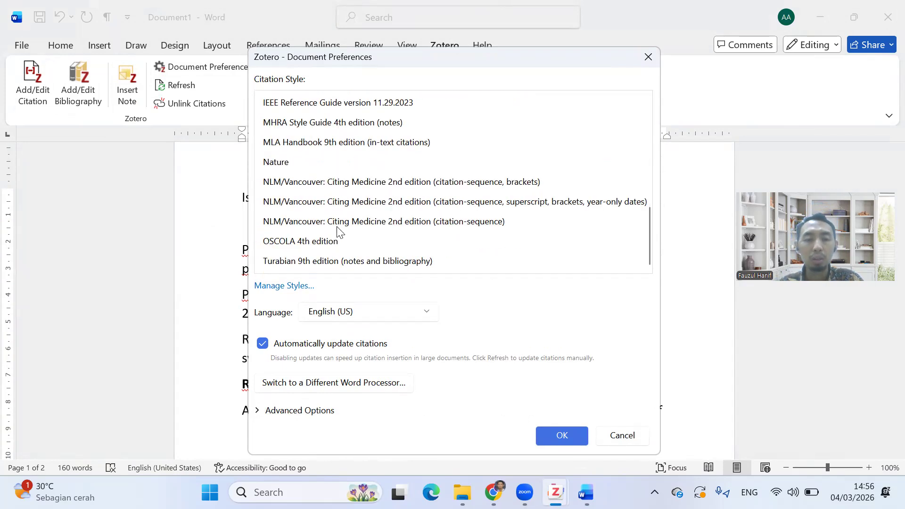
{"action": "left_click", "coordinate": [336, 227]}
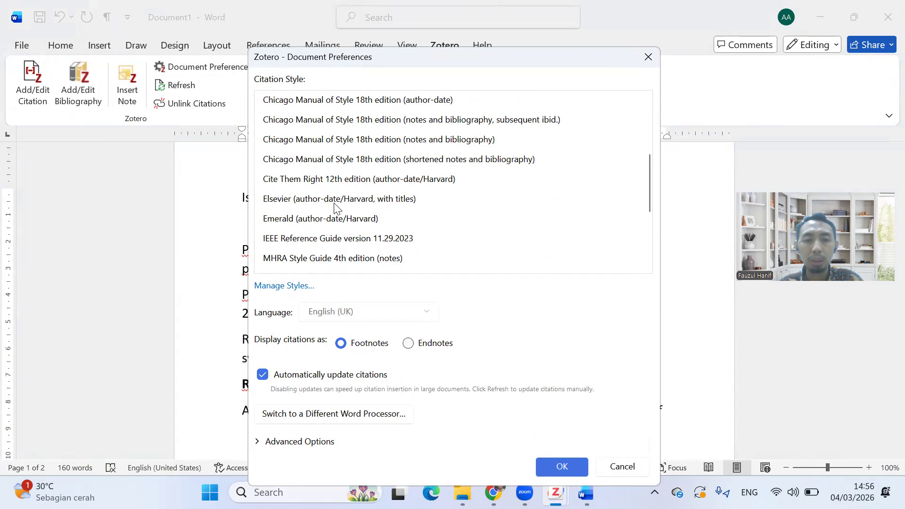
{"action": "left_click", "coordinate": [334, 222]}
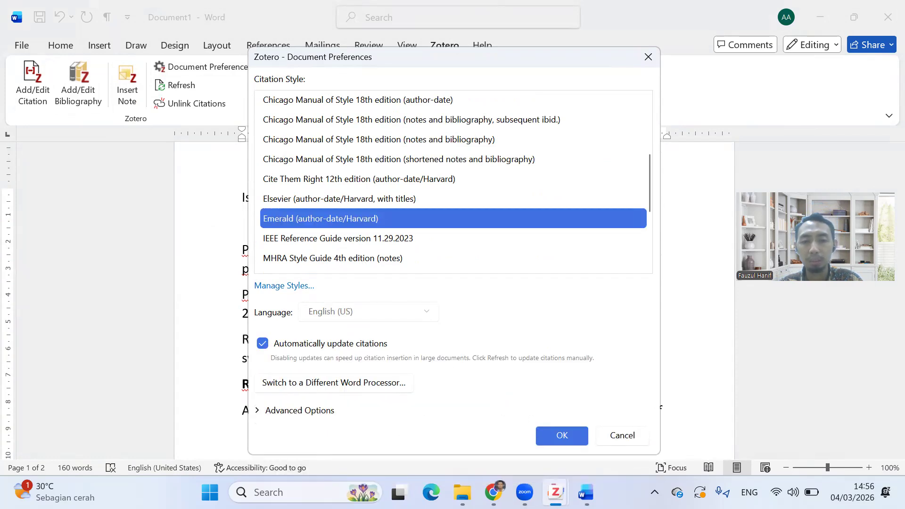
{"action": "left_click", "coordinate": [563, 435]}
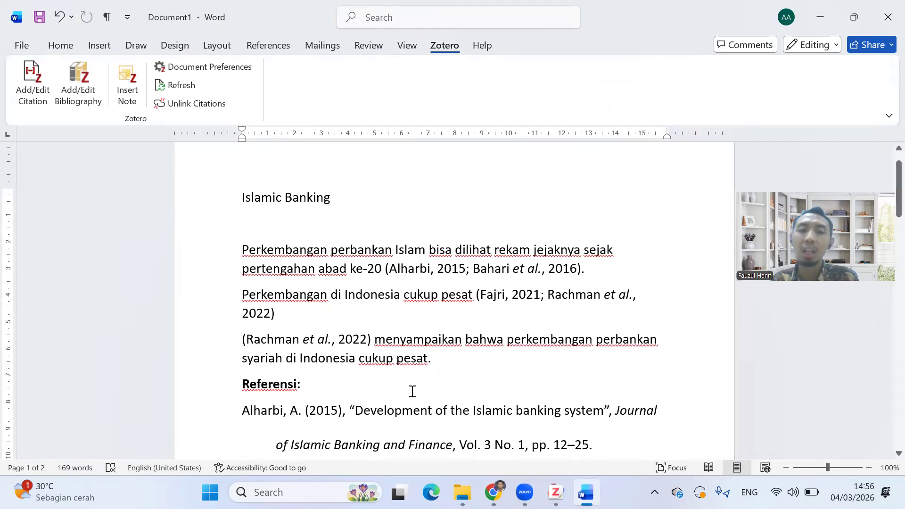
Examine how the in-text citations and every reference list entry are formatted in the Emerald style
{"action": "left_click_drag", "start_coordinate": [514, 269], "coordinate": [537, 271]}
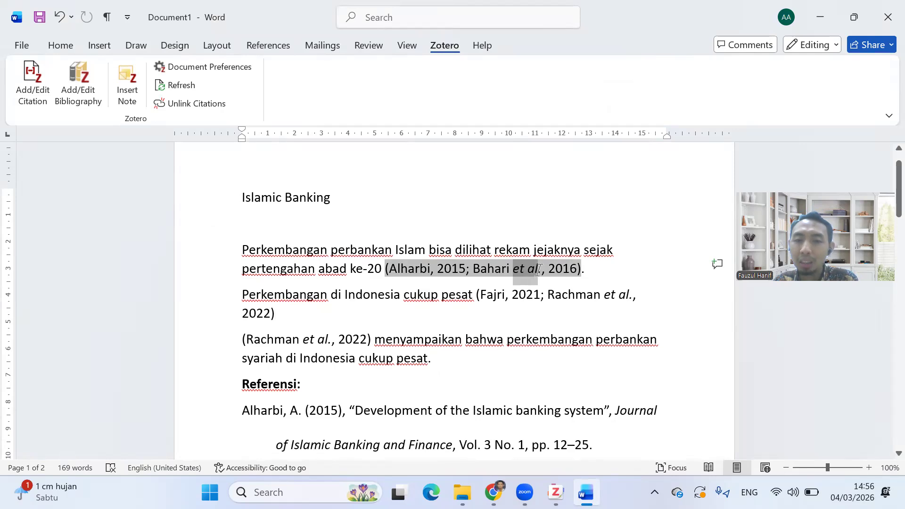
{"action": "left_click", "coordinate": [556, 320]}
{"action": "scroll", "coordinate": [556, 319], "scroll_direction": "down", "scroll_amount": 5}
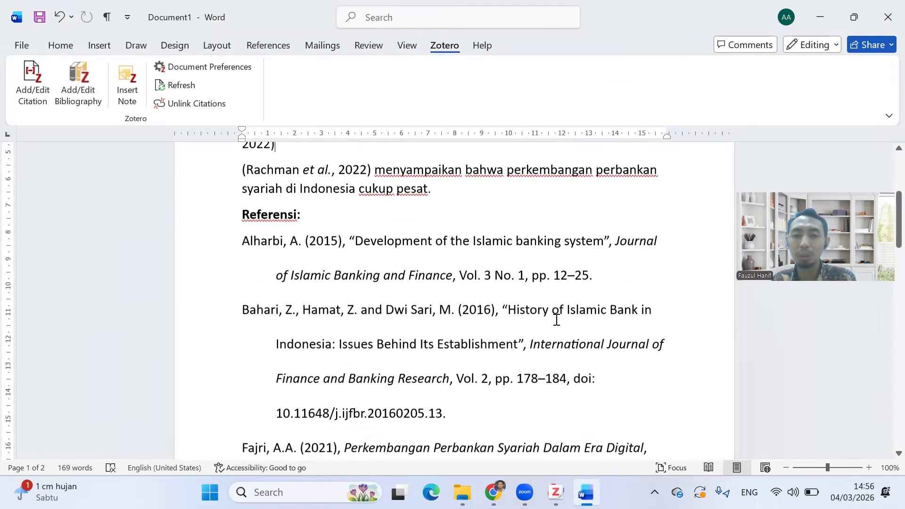
{"action": "scroll", "coordinate": [556, 320], "scroll_direction": "down", "scroll_amount": 1}
{"action": "left_click_drag", "start_coordinate": [503, 272], "coordinate": [507, 272]}
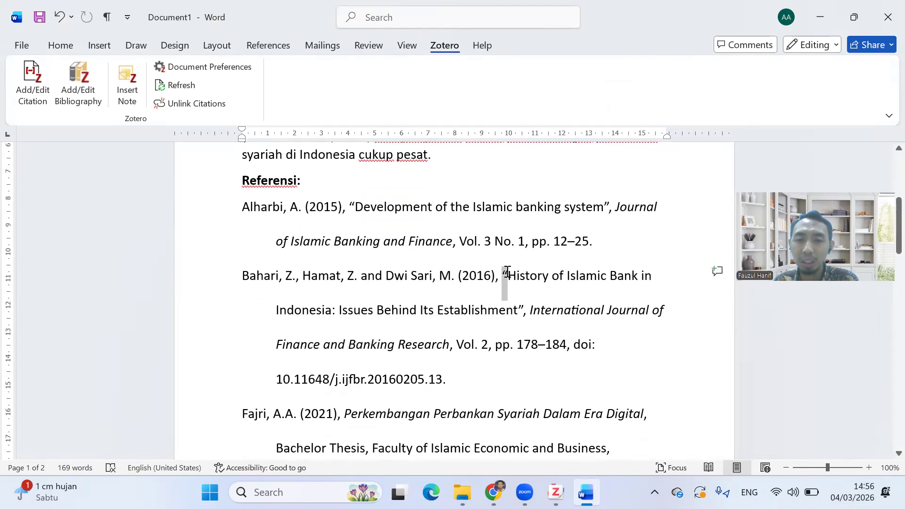
{"action": "scroll", "coordinate": [495, 331], "scroll_direction": "down", "scroll_amount": 6}
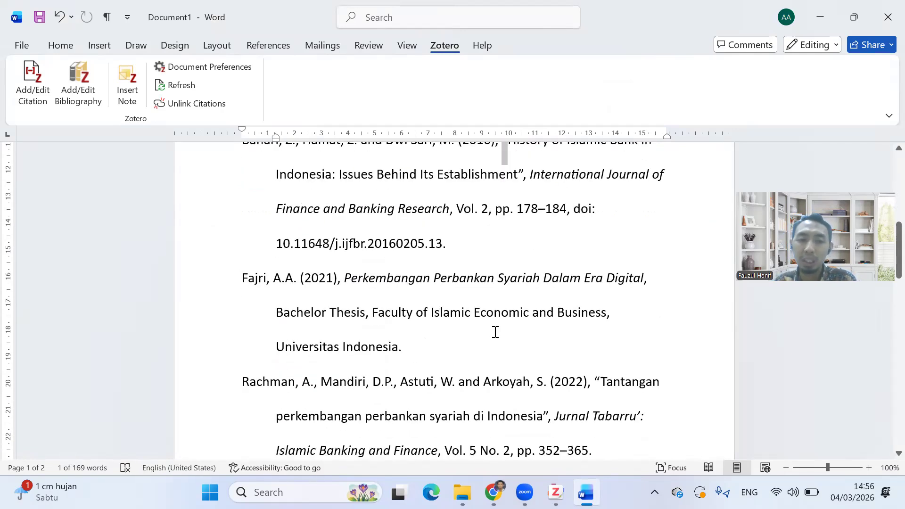
{"action": "scroll", "coordinate": [495, 332], "scroll_direction": "down", "scroll_amount": 2}
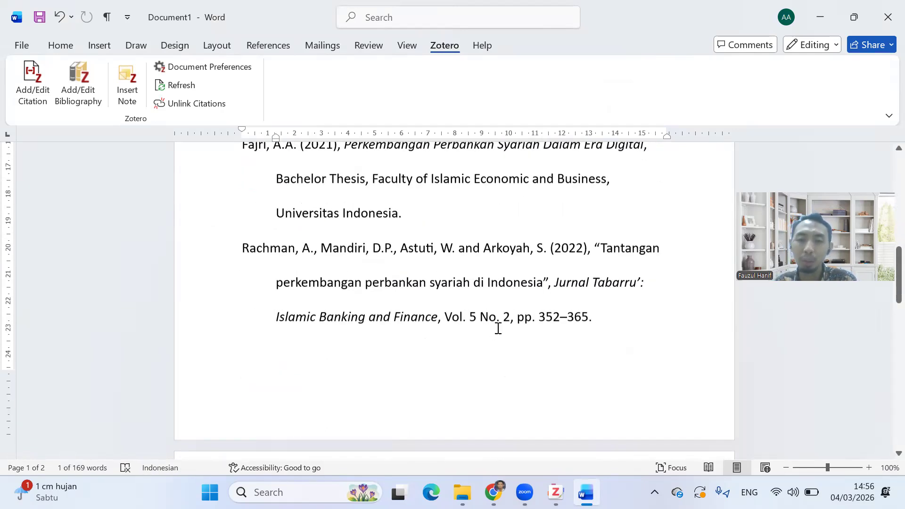
{"action": "scroll", "coordinate": [497, 328], "scroll_direction": "up", "scroll_amount": 12}
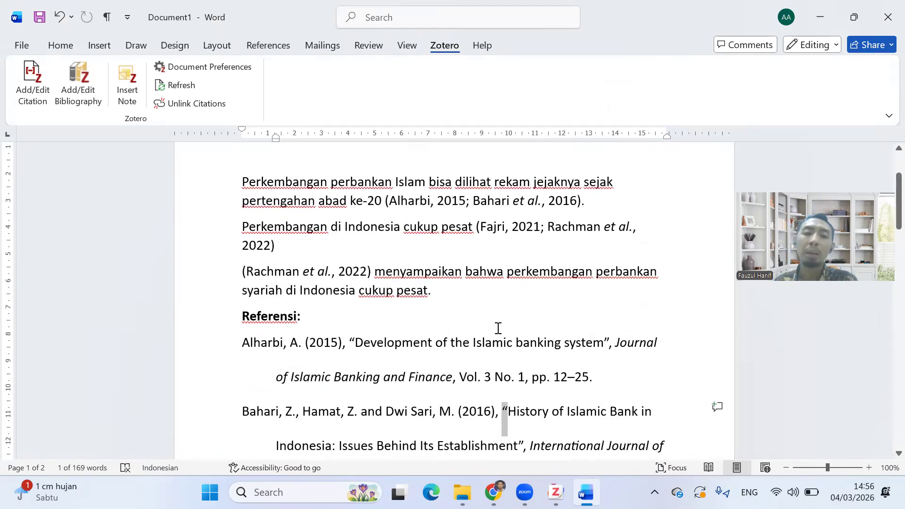
Manually append "doi: 10.928393/JIFBS" to the reference entry for "Development of the Islamic banking system"
{"action": "left_click", "coordinate": [606, 382]}
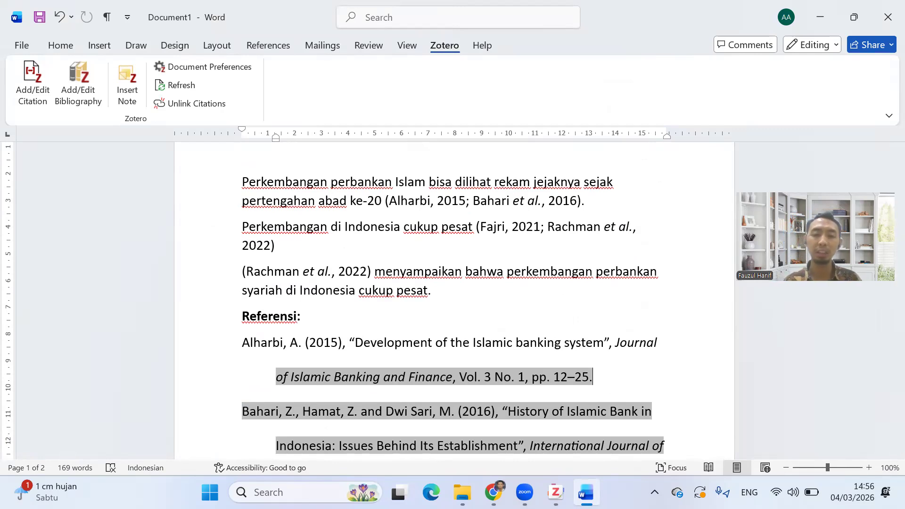
{"action": "type", "text": "doi: "}
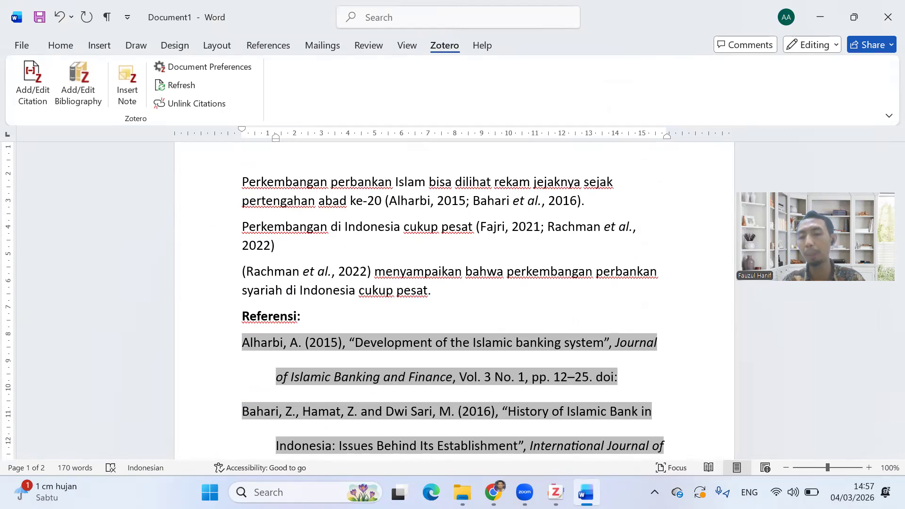
{"action": "type", "text": "10."}
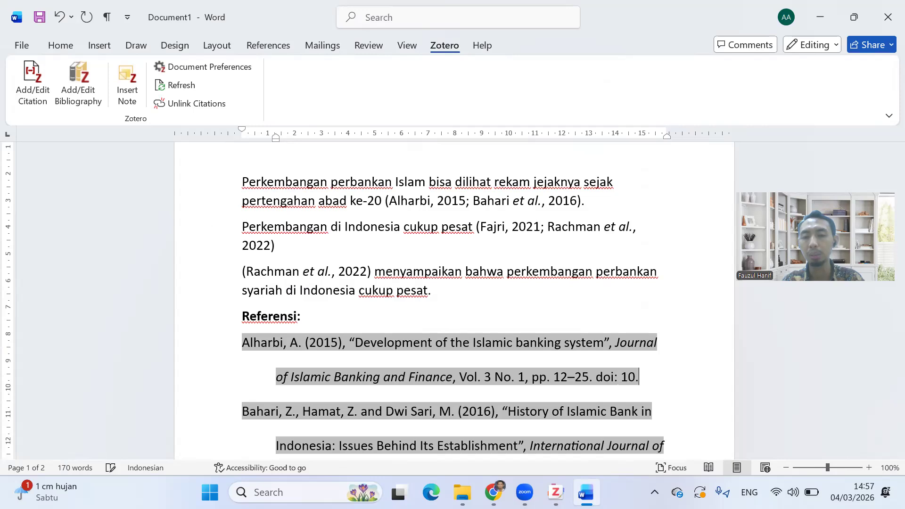
{"action": "type", "text": "928393"}
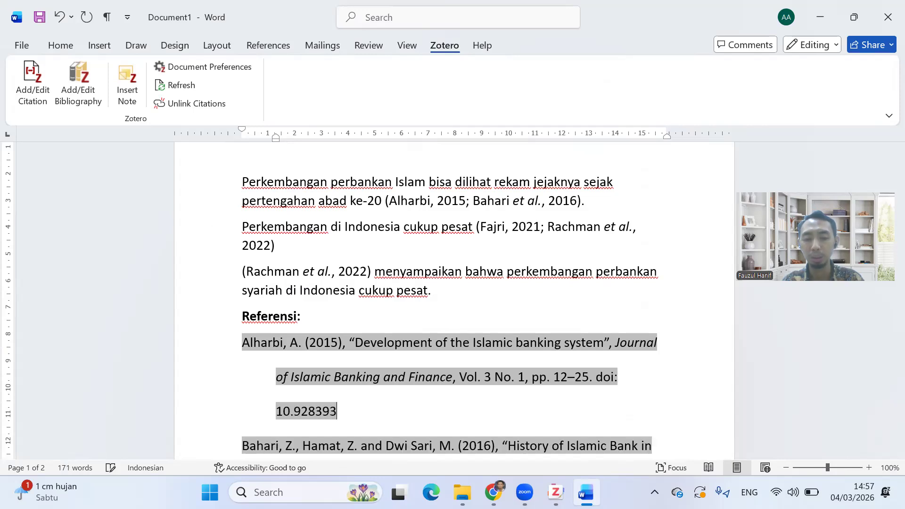
{"action": "type", "text": "/JIFBs"}
{"action": "key", "text": "BackSpace"}
{"action": "type", "text": "S"}
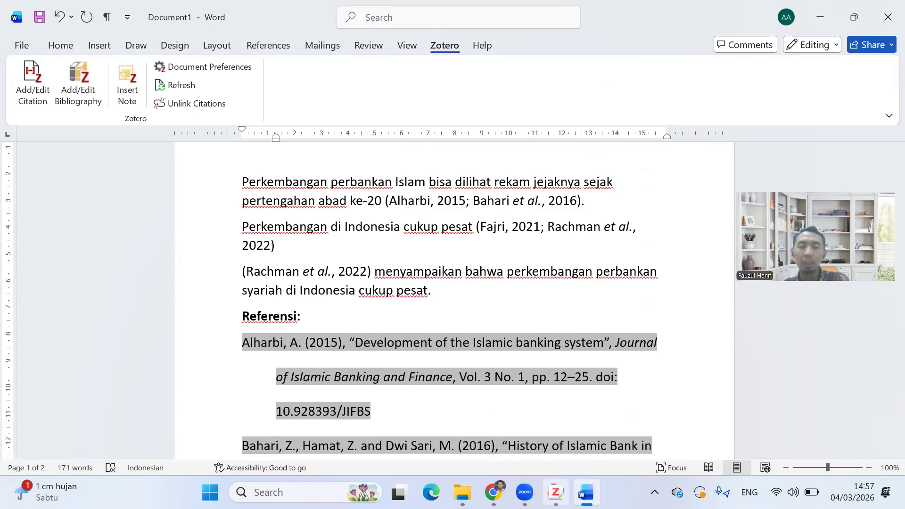
Switch to the Zotero library window
{"action": "mouse_move", "coordinate": [556, 492]}
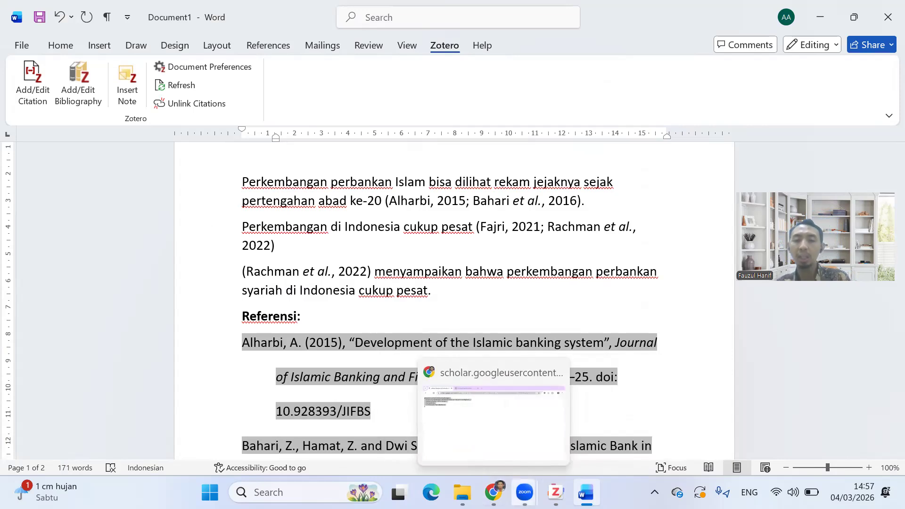
{"action": "left_click", "coordinate": [558, 408]}
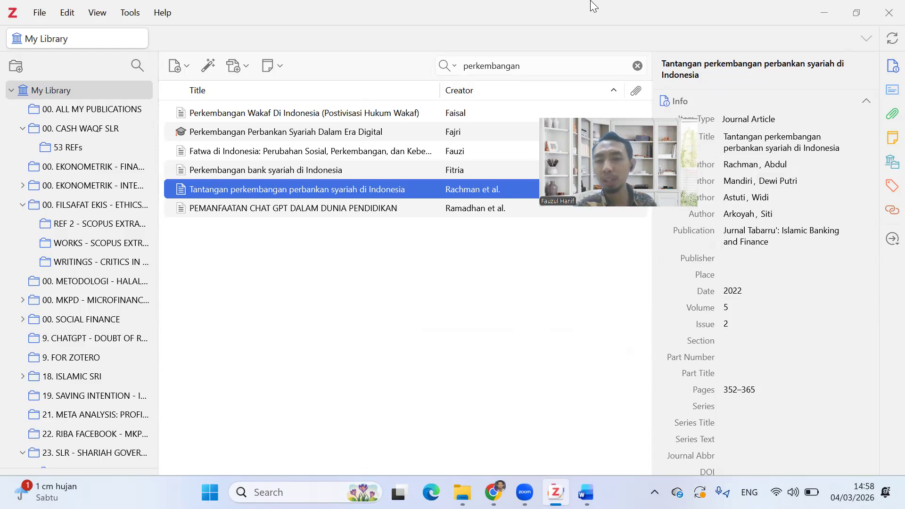
{"action": "left_click_drag", "start_coordinate": [603, 116], "coordinate": [774, 44]}
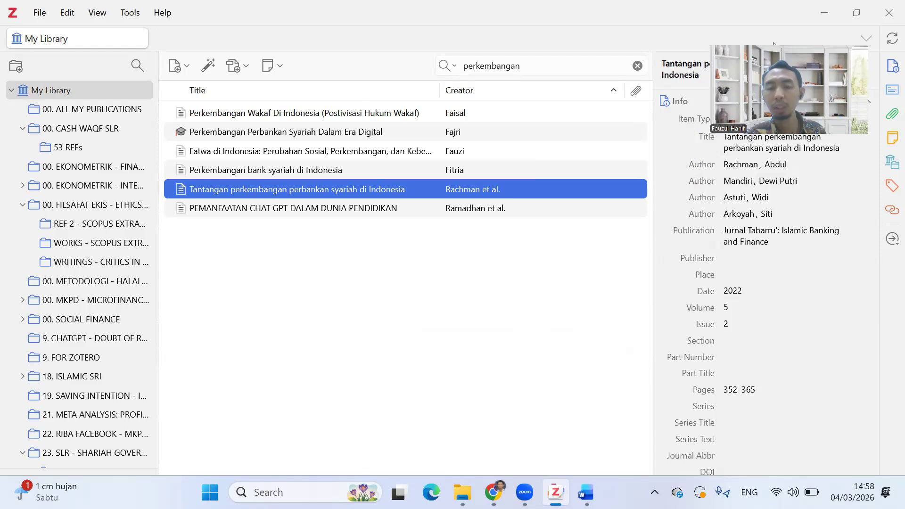